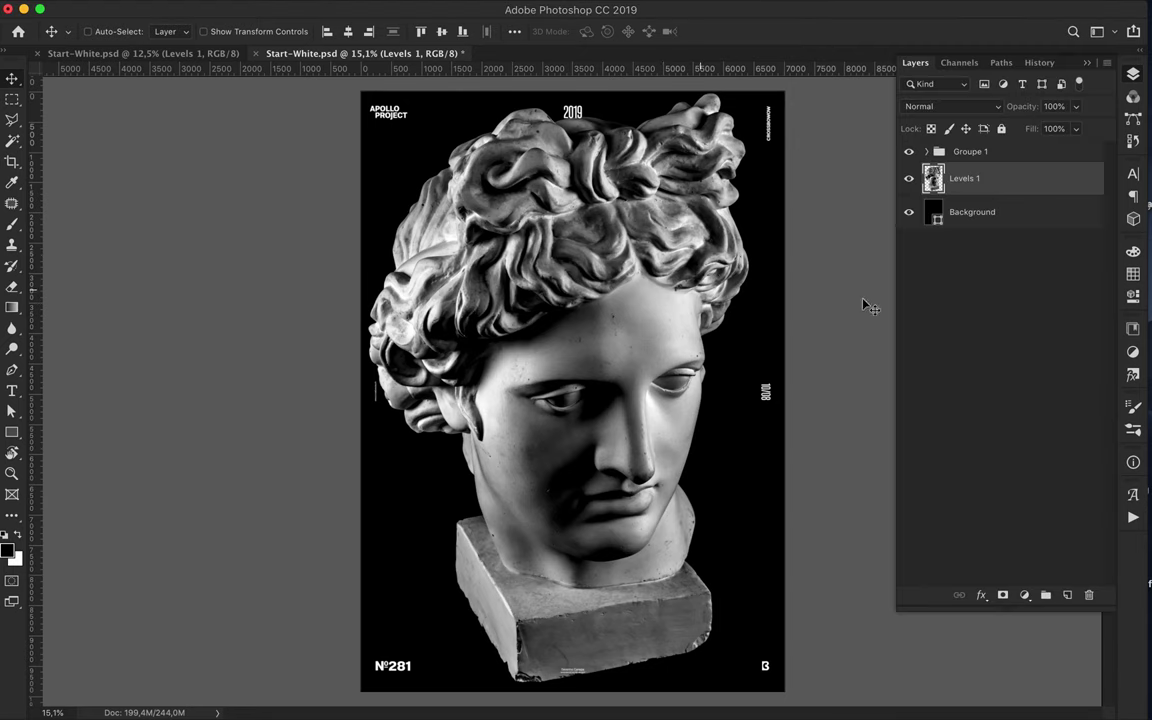
Add a new layer and draw a gradient-filled rectangle over the whole poster
{"action": "key", "text": "ctrl+shift+alt+n"}
{"action": "key", "text": "m"}
{"action": "key", "text": "u"}
{"action": "left_click", "coordinate": [170, 31]}
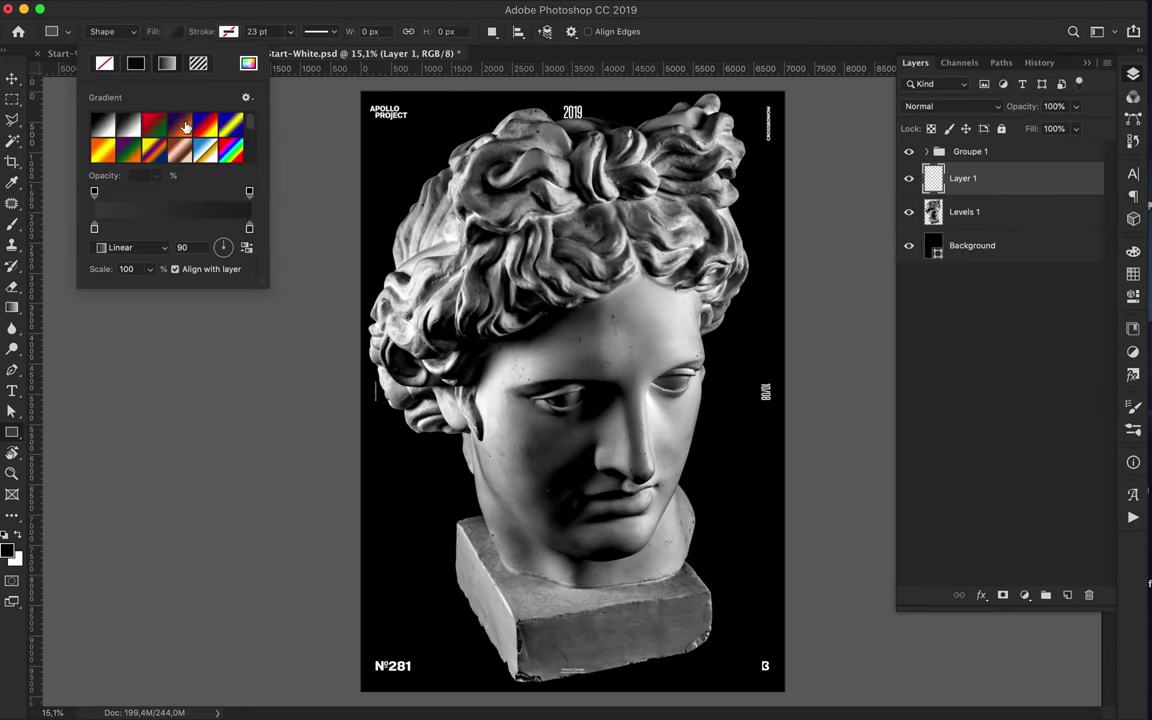
{"action": "scroll", "coordinate": [180, 170], "scroll_direction": "down", "scroll_amount": 2}
{"action": "left_click", "coordinate": [200, 150]}
{"action": "mouse_move", "coordinate": [364, 95]}
{"action": "left_mouse_down"}
{"action": "mouse_move", "coordinate": [587, 341]}
{"action": "mouse_move", "coordinate": [778, 688]}
{"action": "left_mouse_up"}
Replace the rectangle with an orange-to-purple reflected gradient painted top to bottom
{"action": "key", "text": "g"}
{"action": "key", "text": "F7"}
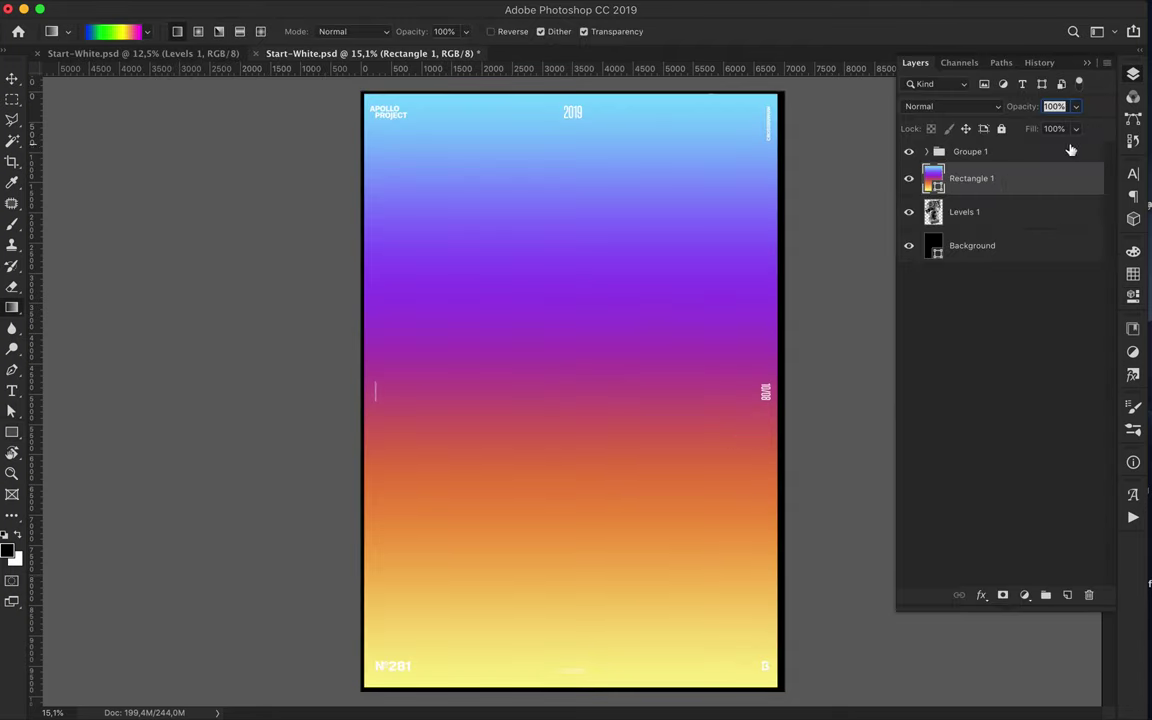
{"action": "key", "text": "Delete"}
{"action": "left_click", "coordinate": [115, 31]}
{"action": "scroll", "coordinate": [120, 140], "scroll_direction": "down", "scroll_amount": 2}
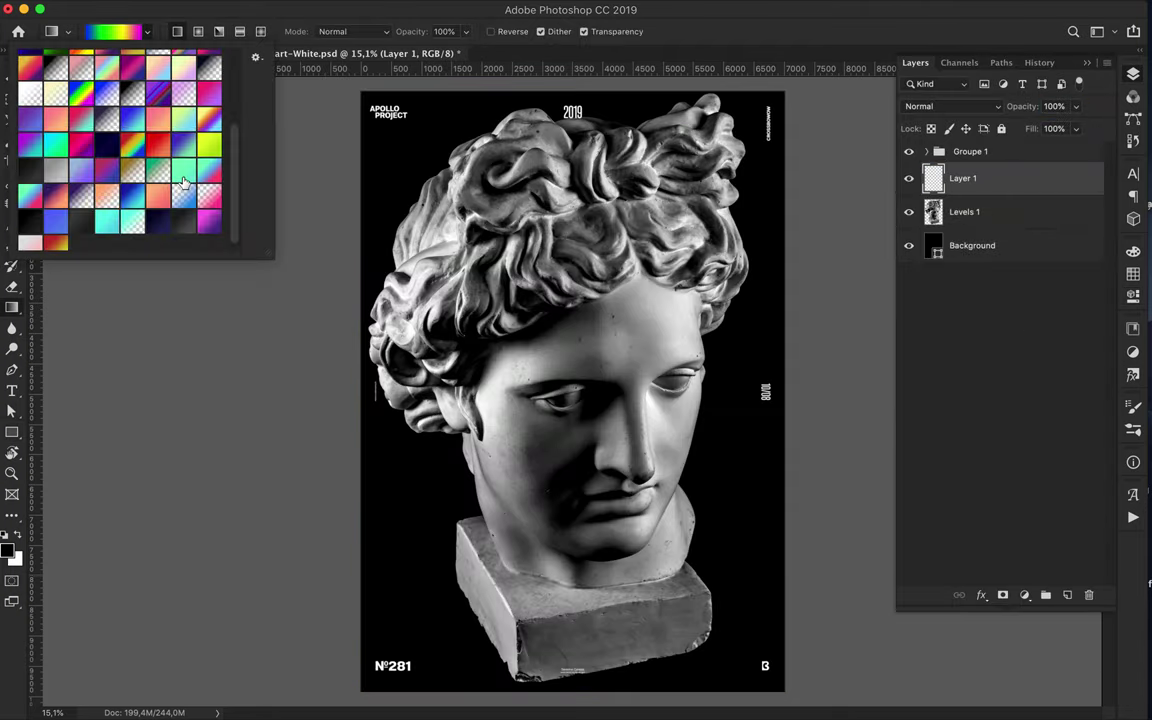
{"action": "left_click", "coordinate": [188, 108]}
{"action": "left_click", "coordinate": [240, 31]}
{"action": "left_click_drag", "start_coordinate": [572, 92], "coordinate": [580, 688]}
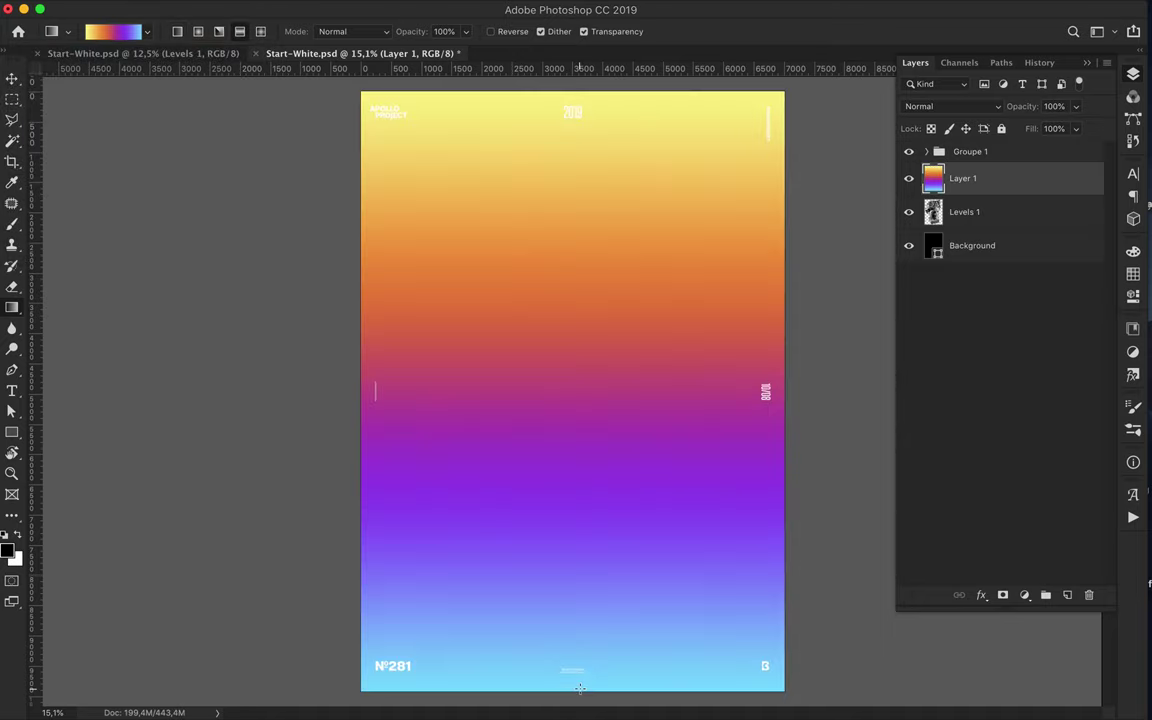
Try a diamond gradient and 73% fill, undo both, and add another empty layer
{"action": "left_click", "coordinate": [260, 31]}
{"action": "left_click_drag", "start_coordinate": [590, 389], "coordinate": [755, 230]}
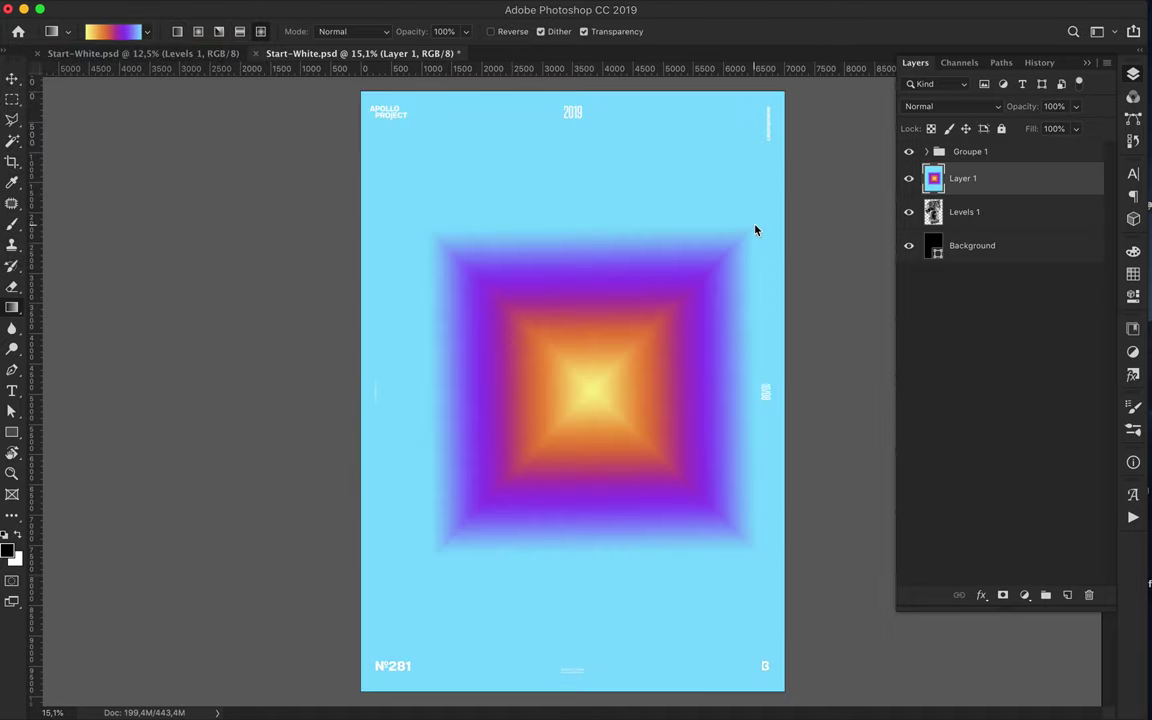
{"action": "key", "text": "ctrl+z"}
{"action": "left_click_drag", "start_coordinate": [592, 119], "coordinate": [592, 92]}
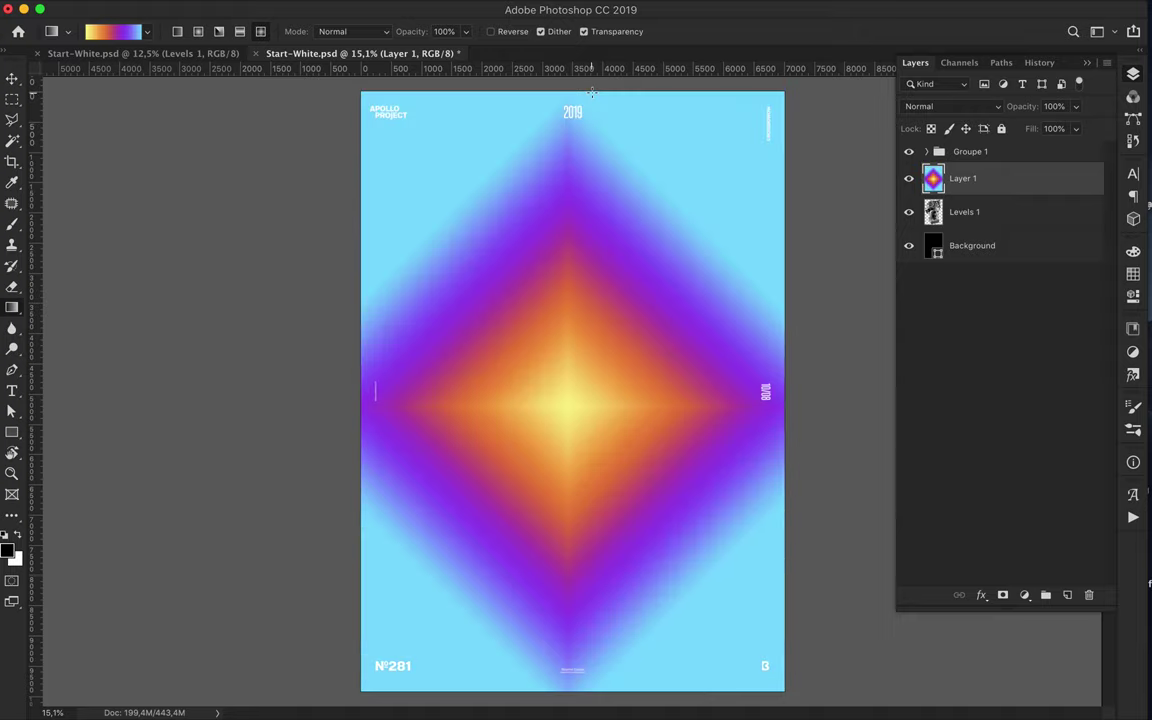
{"action": "left_click_drag", "start_coordinate": [1076, 128], "coordinate": [1058, 152]}
{"action": "key", "text": "ctrl+z"}
{"action": "key", "text": "ctrl+z"}
{"action": "left_click", "coordinate": [1067, 594]}
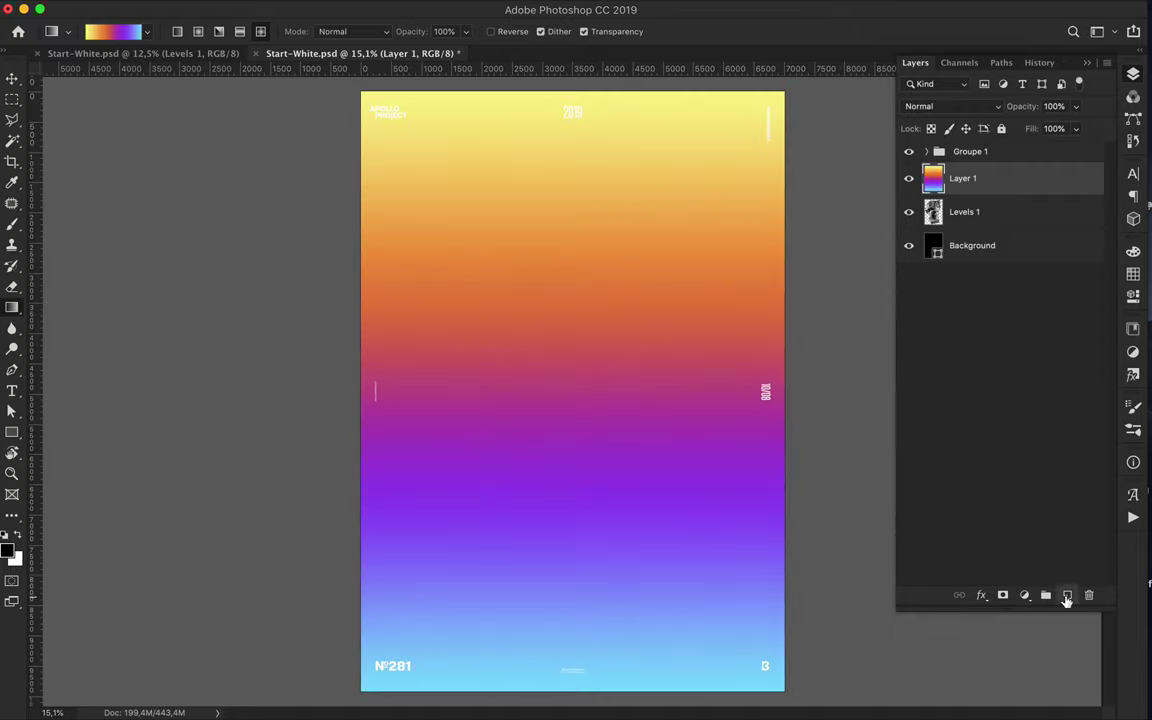
{"action": "left_click_drag", "start_coordinate": [571, 386], "coordinate": [860, 78]}
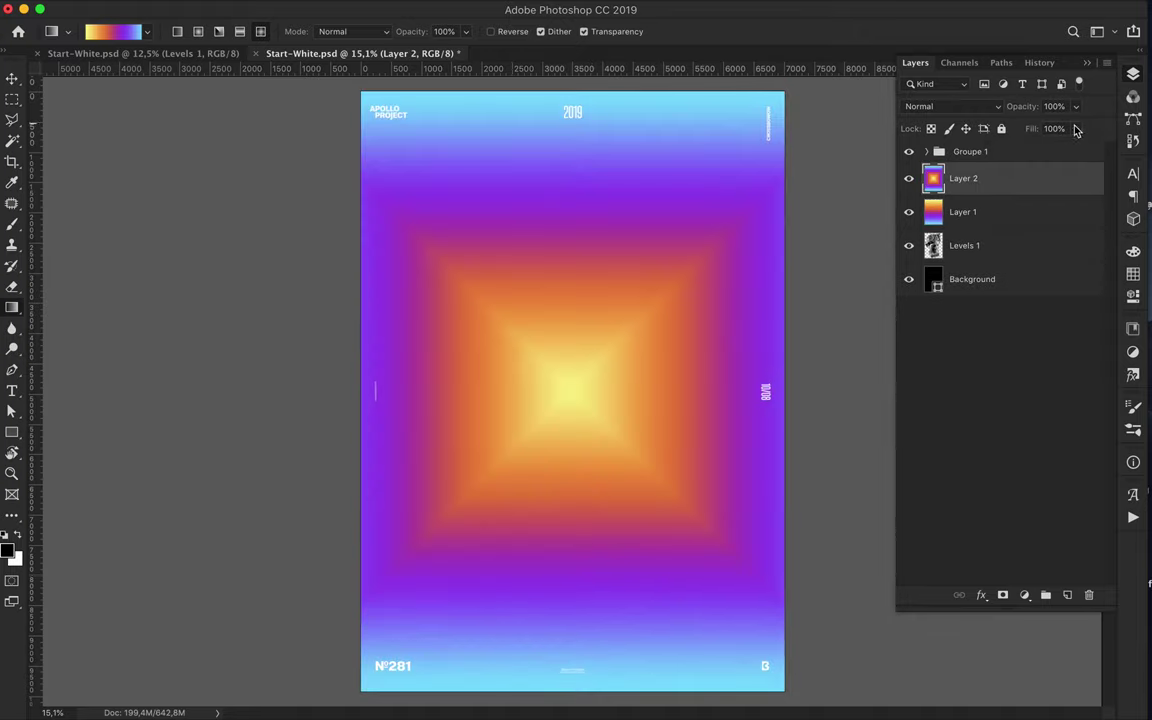
{"action": "left_click", "coordinate": [950, 106]}
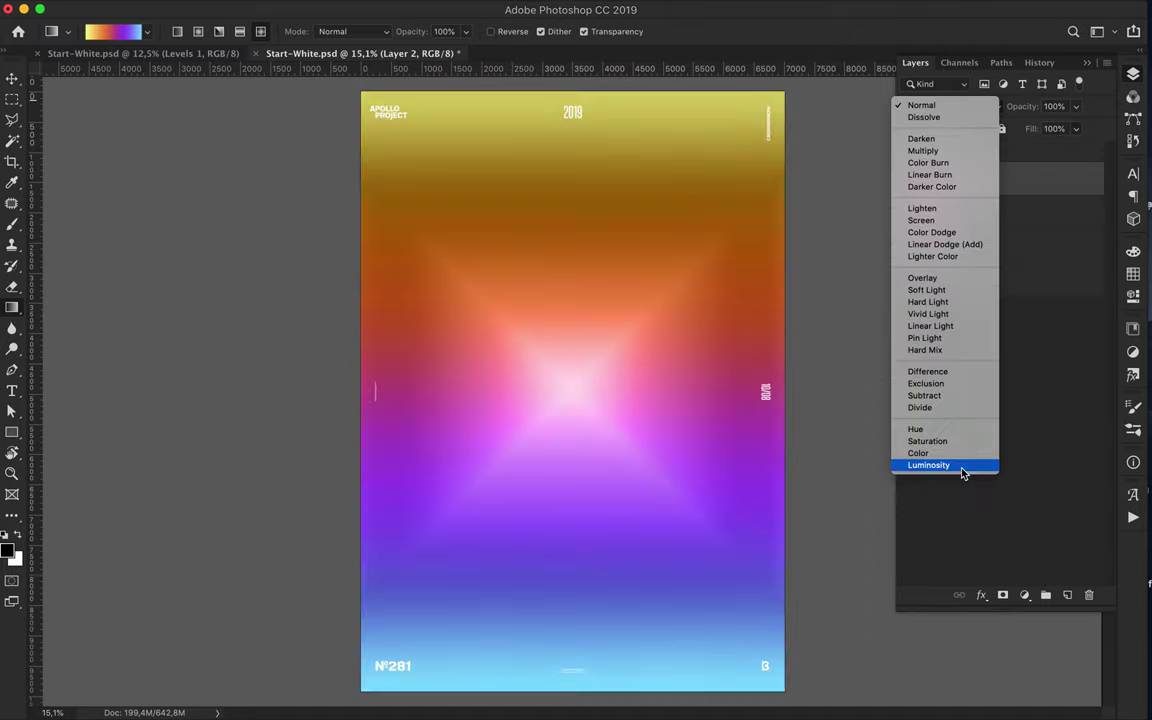
{"action": "left_click", "coordinate": [957, 182]}
{"action": "key", "text": "Delete"}
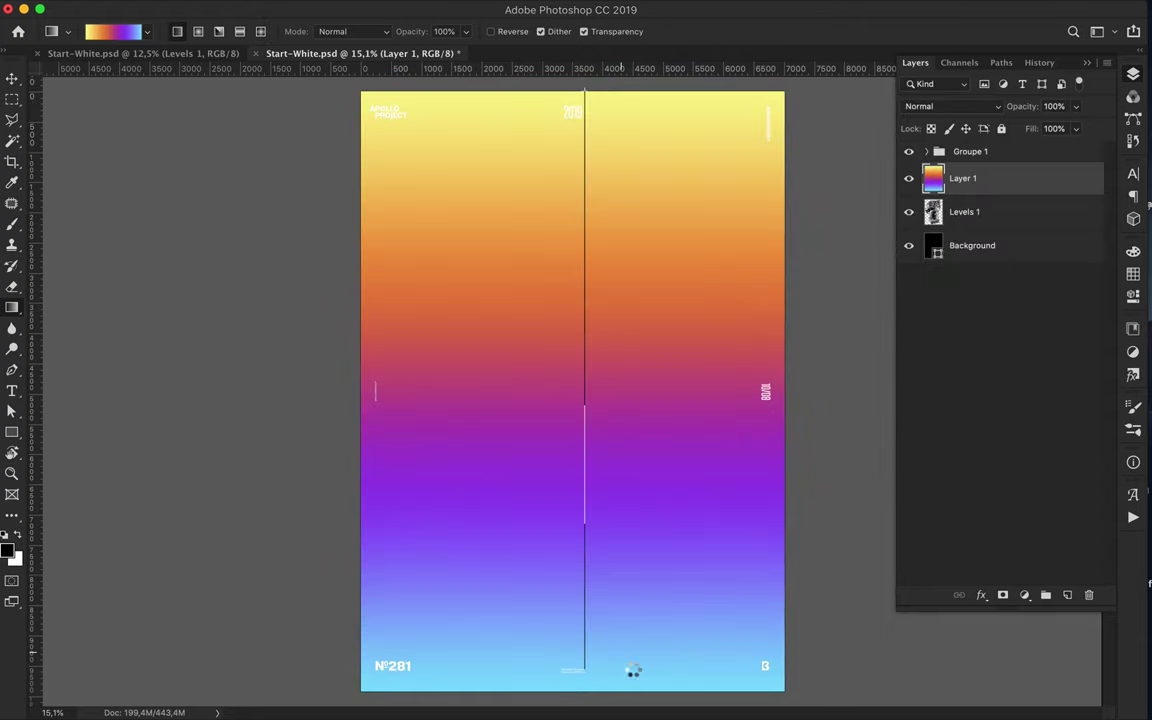
Clip the redrawn gradient to the statue, blend it Overlay and Multiply, and hide Background
{"action": "left_click_drag", "start_coordinate": [567, 92], "coordinate": [566, 690]}
{"action": "key", "text": "v"}
{"action": "left_click", "coordinate": [985, 195], "text": "alt"}
{"action": "left_click", "coordinate": [950, 106]}
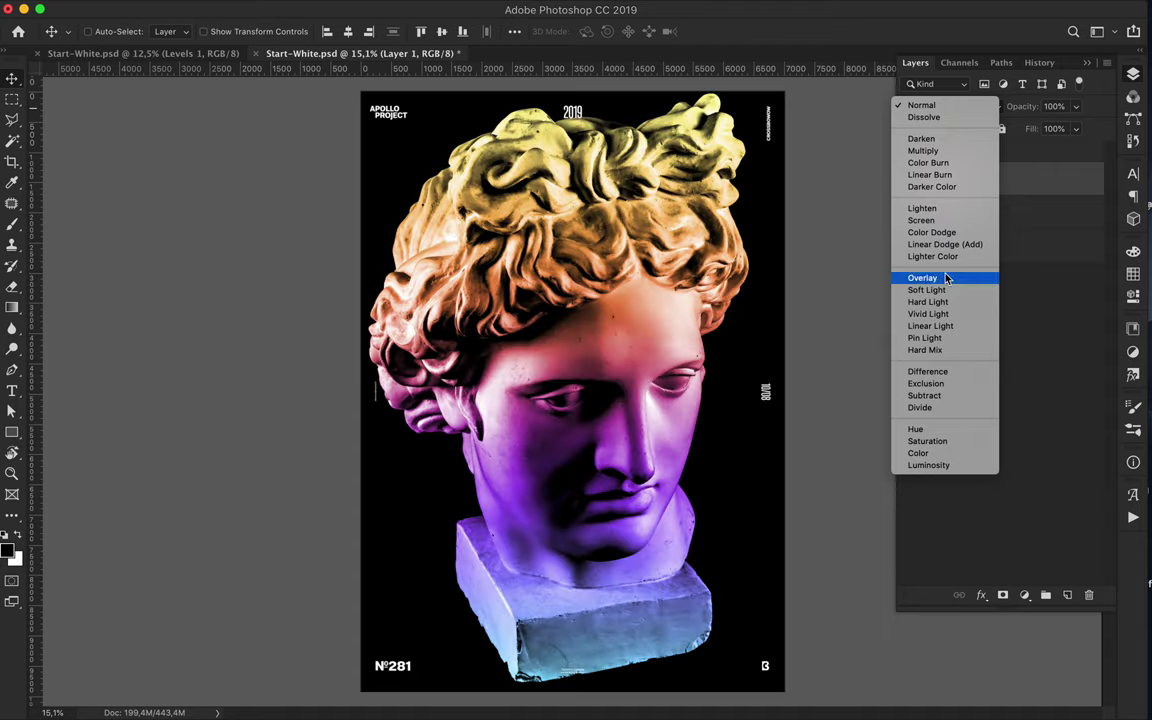
{"action": "left_click", "coordinate": [922, 277]}
{"action": "left_click", "coordinate": [940, 106]}
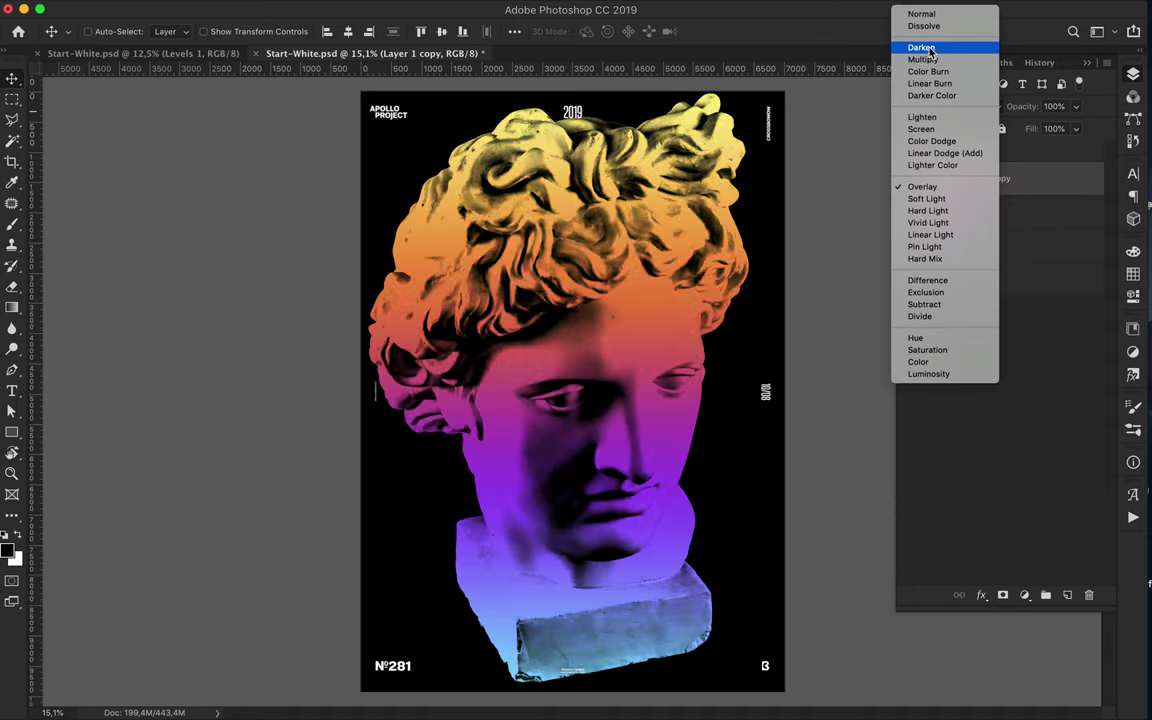
{"action": "left_click", "coordinate": [930, 57]}
{"action": "left_click", "coordinate": [908, 279]}
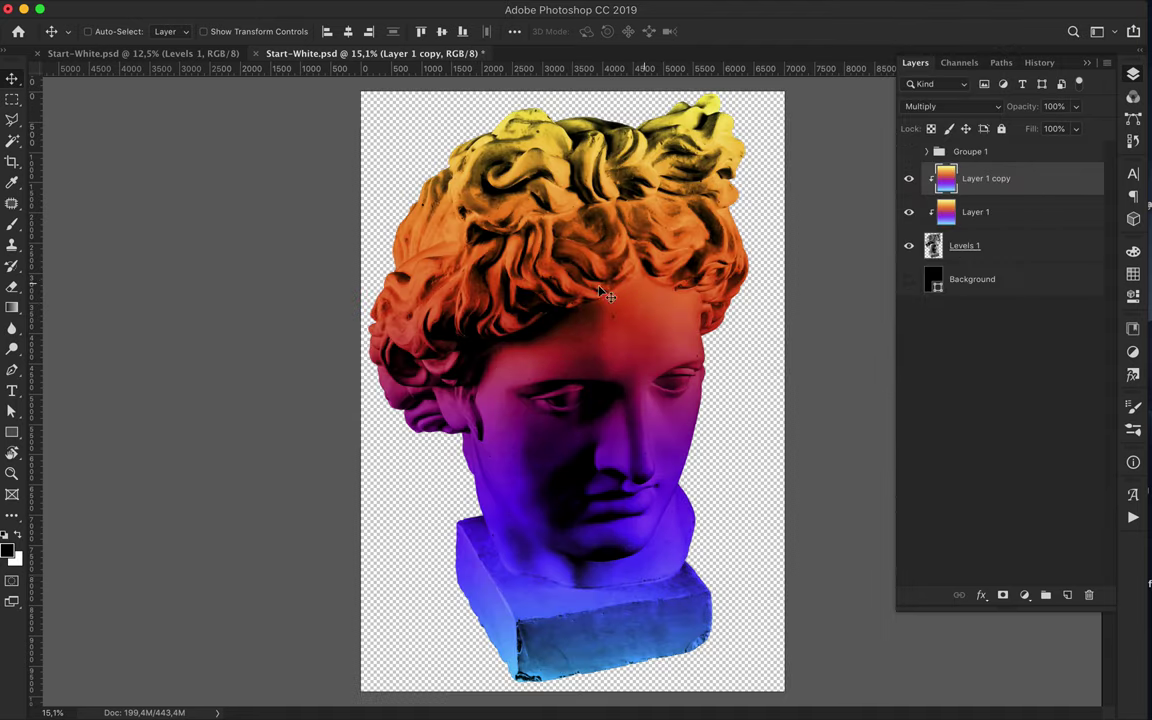
Save the image as a PNG named Start in the ASDFPixelSort folder
{"action": "left_click", "coordinate": [146, 3]}
{"action": "left_click", "coordinate": [405, 218]}
{"action": "key", "text": "ctrl+shift+s"}
{"action": "type", "text": "Start-W"}
{"action": "left_click", "coordinate": [575, 187]}
{"action": "left_click", "coordinate": [430, 395]}
{"action": "left_click", "coordinate": [883, 703]}
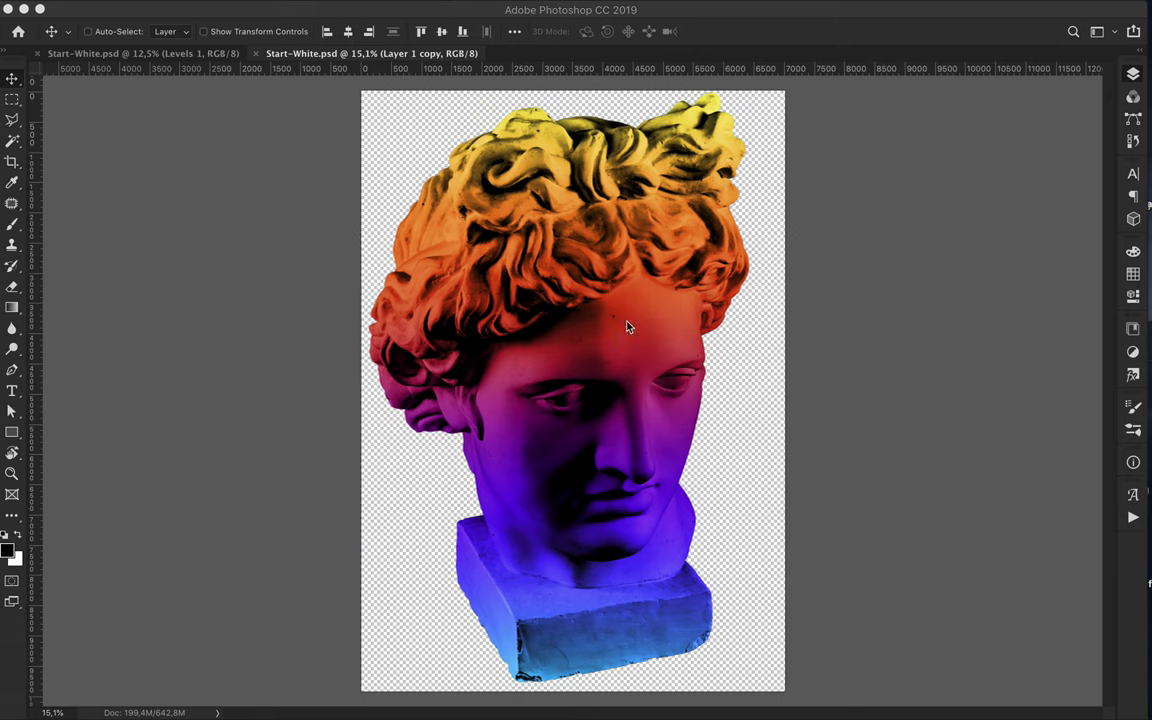
{"action": "left_click", "coordinate": [690, 222]}
{"action": "left_click", "coordinate": [689, 272]}
Open the ASDFPixelSort sketch and Quick Export the PNG into the ASDFPixelSort folder
{"action": "double_click", "coordinate": [688, 224]}
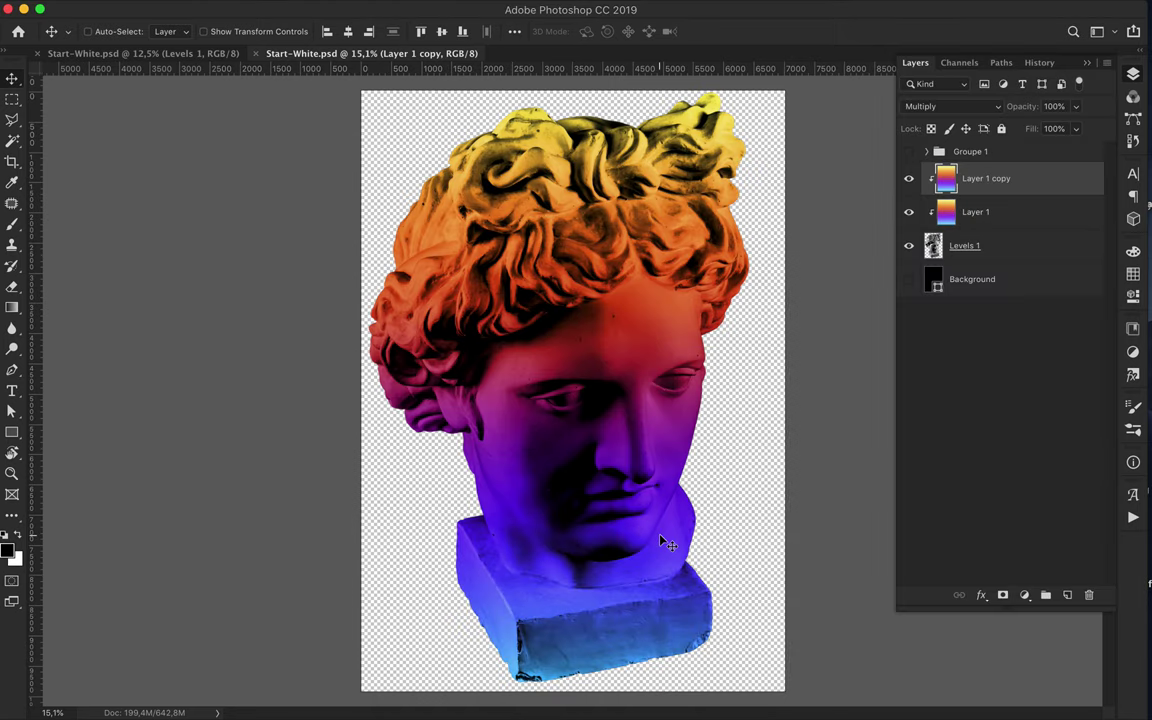
{"action": "left_click", "coordinate": [145, 9]}
{"action": "left_click", "coordinate": [425, 214]}
{"action": "left_click", "coordinate": [411, 486]}
{"action": "key", "text": "Return"}
{"action": "left_click", "coordinate": [457, 700]}
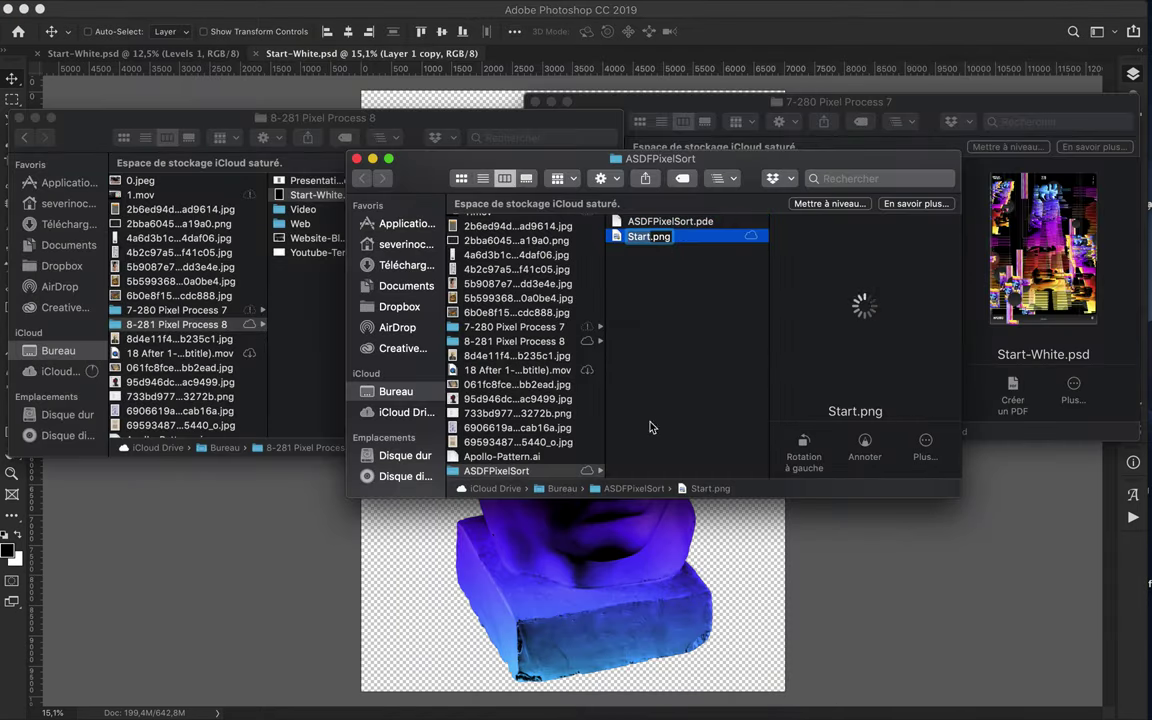
Change the sketch's image file name from MyImage to Start, save and run it
{"action": "key", "text": "super+Tab"}
{"action": "scroll", "coordinate": [241, 222], "scroll_direction": "down", "scroll_amount": 1}
{"action": "double_click", "coordinate": [265, 259]}
{"action": "type", "text": "Start"}
{"action": "key", "text": "super+s"}
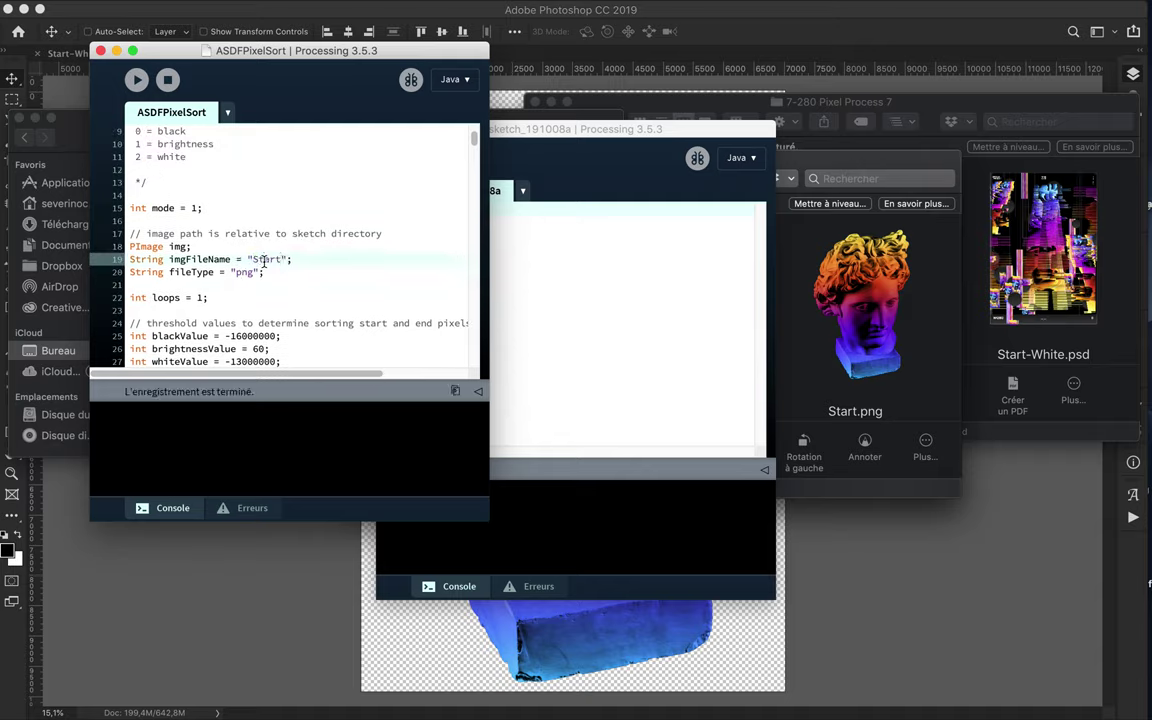
{"action": "left_click", "coordinate": [140, 82]}
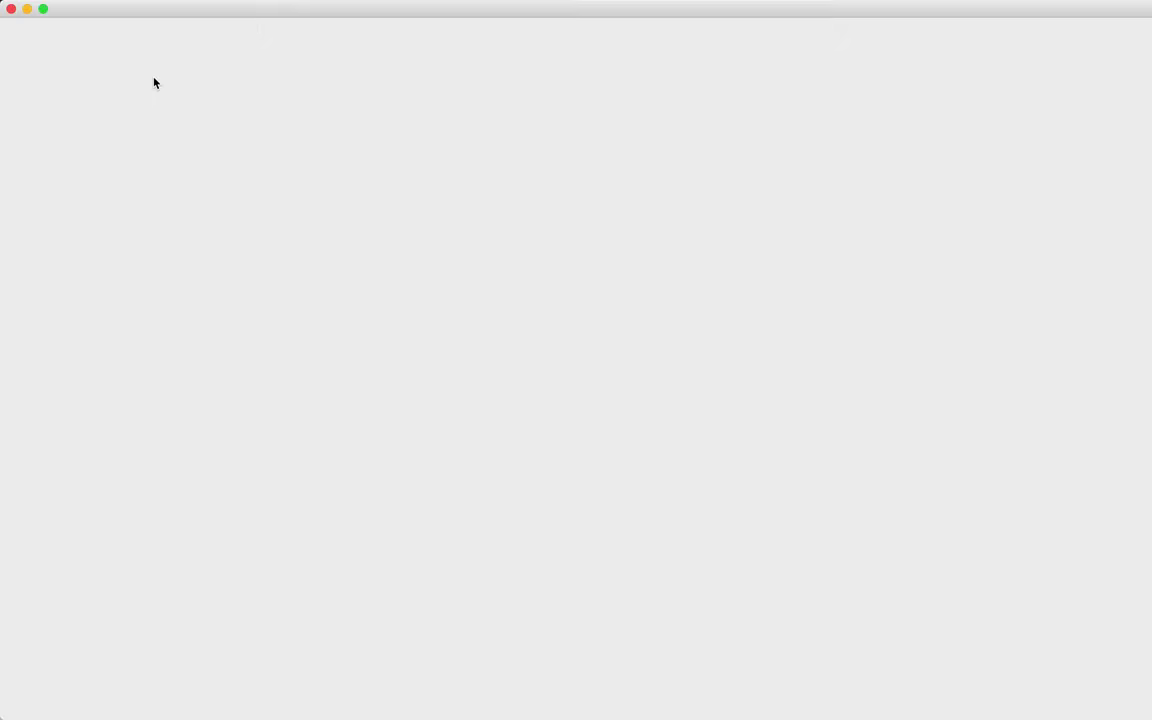
Set aside the running sketch and preview the sorted Start_1.png in Quick Look
{"action": "key", "text": "super+Tab"}
{"action": "key", "text": "super+n"}
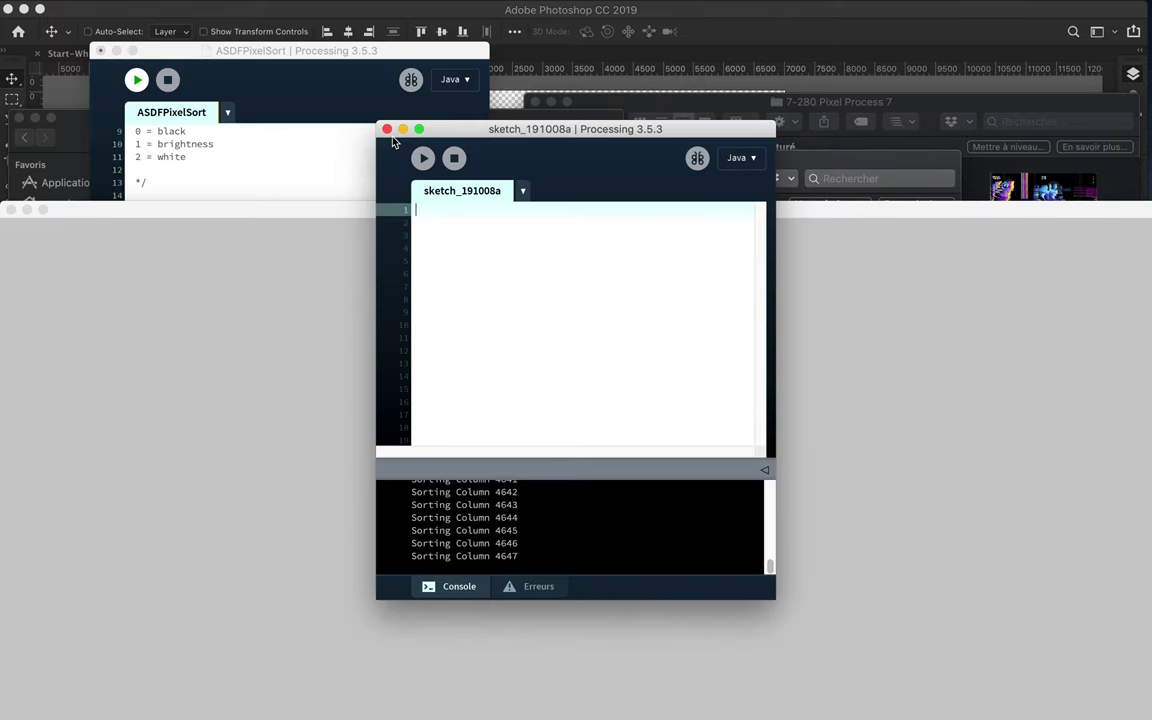
{"action": "key", "text": "super+w"}
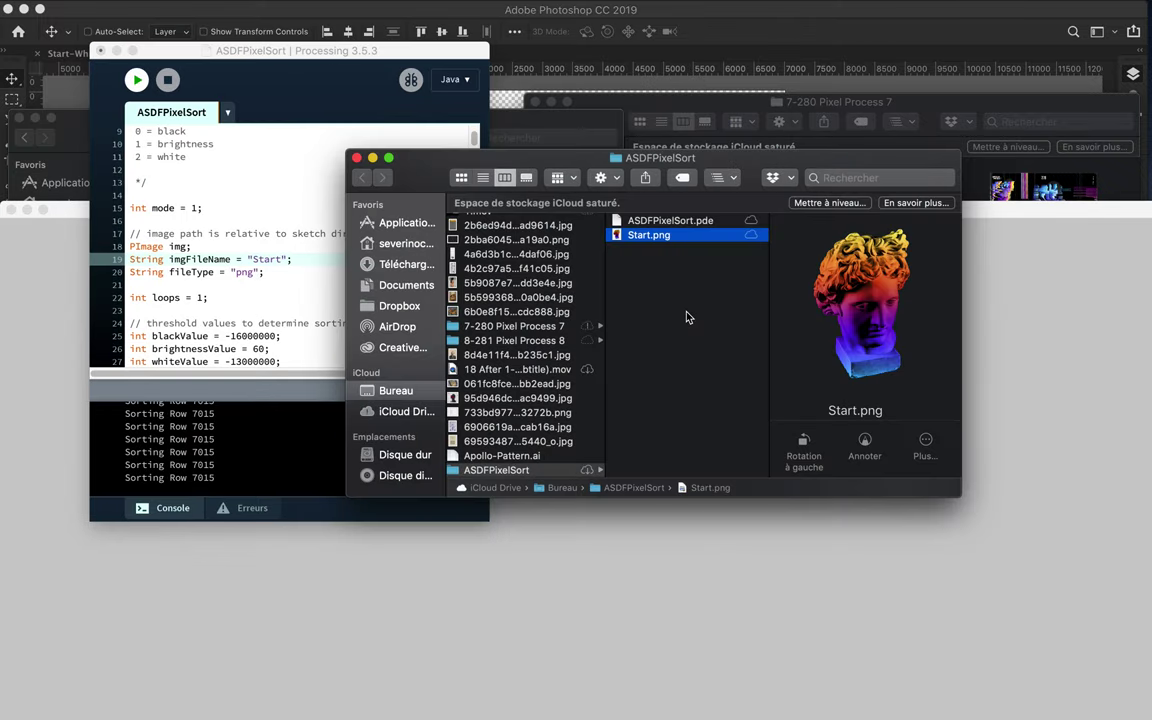
{"action": "left_click", "coordinate": [654, 238]}
{"action": "key", "text": "space"}
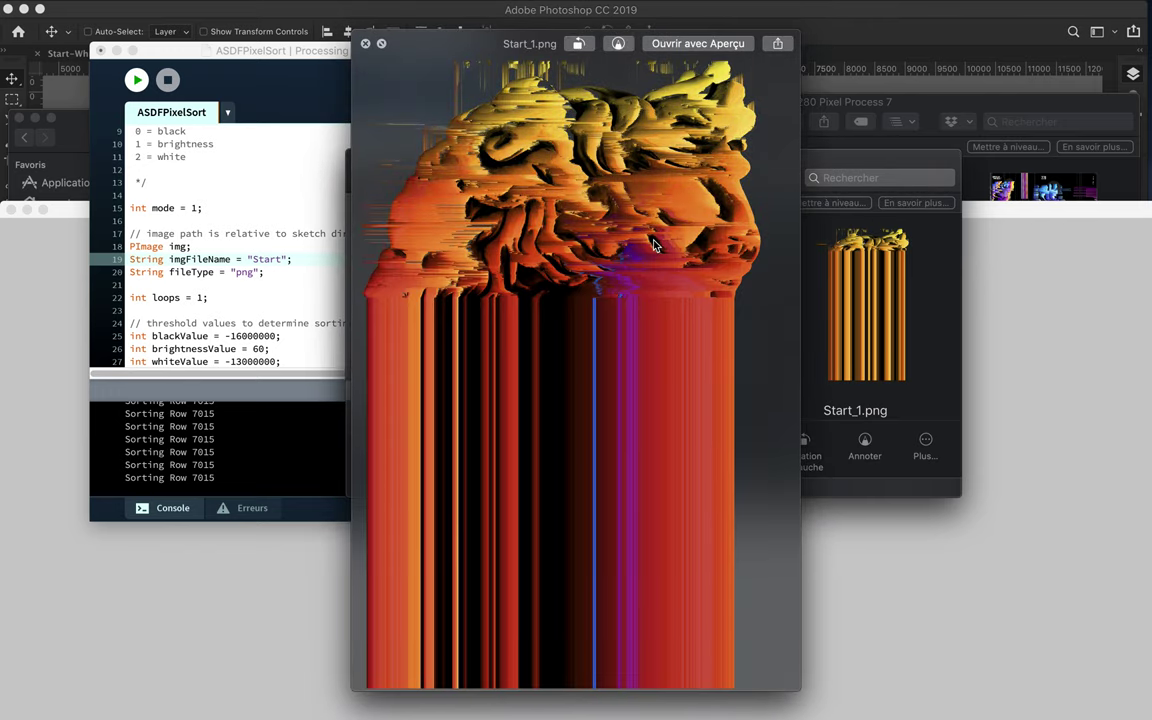
Rename the sorted output to Start1.png and begin editing the sketch's image file name
{"action": "key", "text": "Down"}
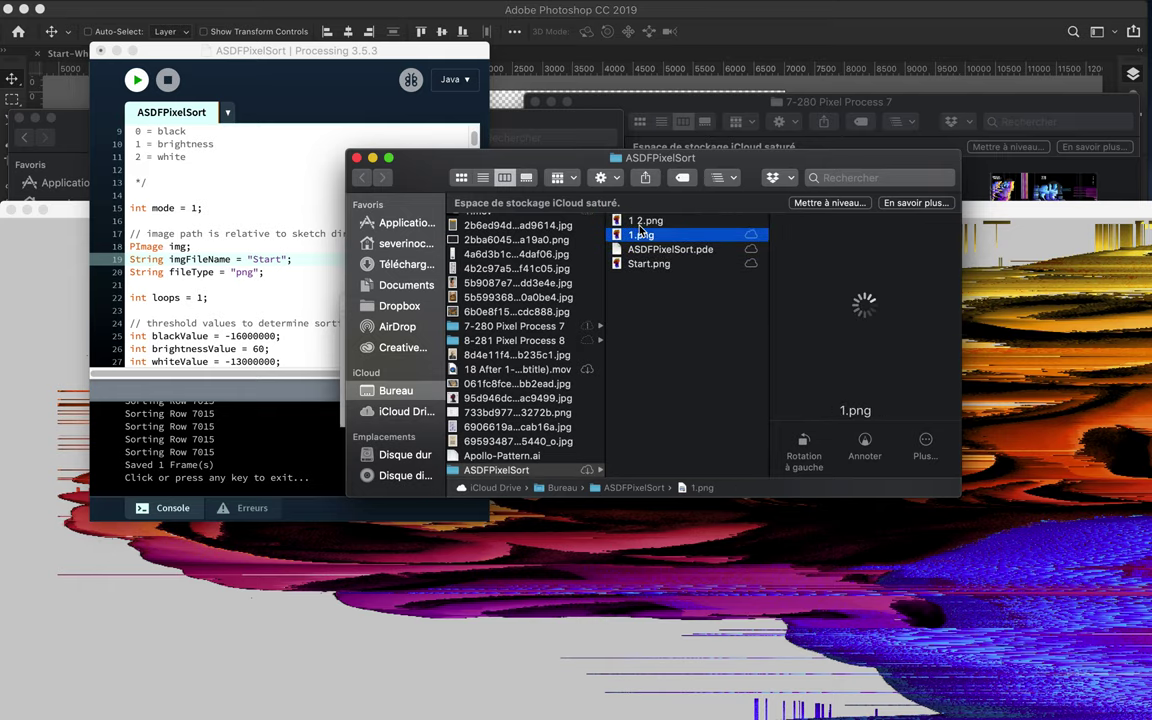
{"action": "type", "text": "Start1"}
{"action": "key", "text": "Return"}
{"action": "left_click", "coordinate": [287, 259]}
Set the sketch's image file name to Start1 and rerun the pixel sort
{"action": "type", "text": "1"}
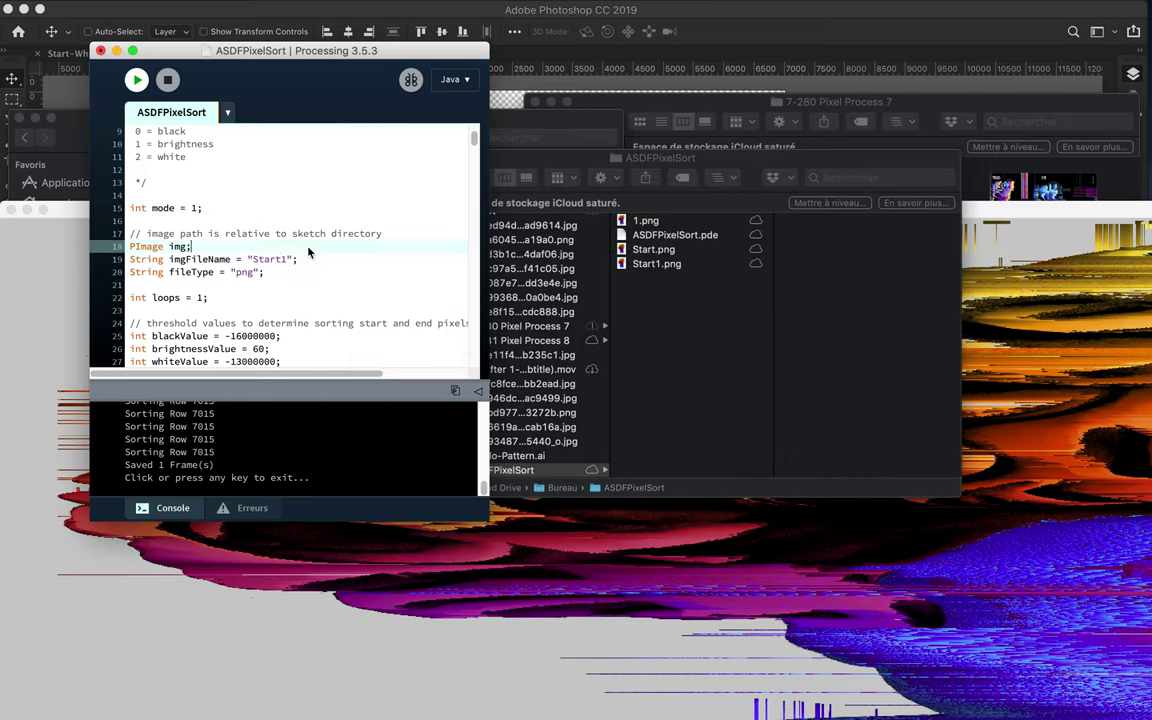
{"action": "left_click", "coordinate": [197, 208]}
{"action": "key", "text": "super+r"}
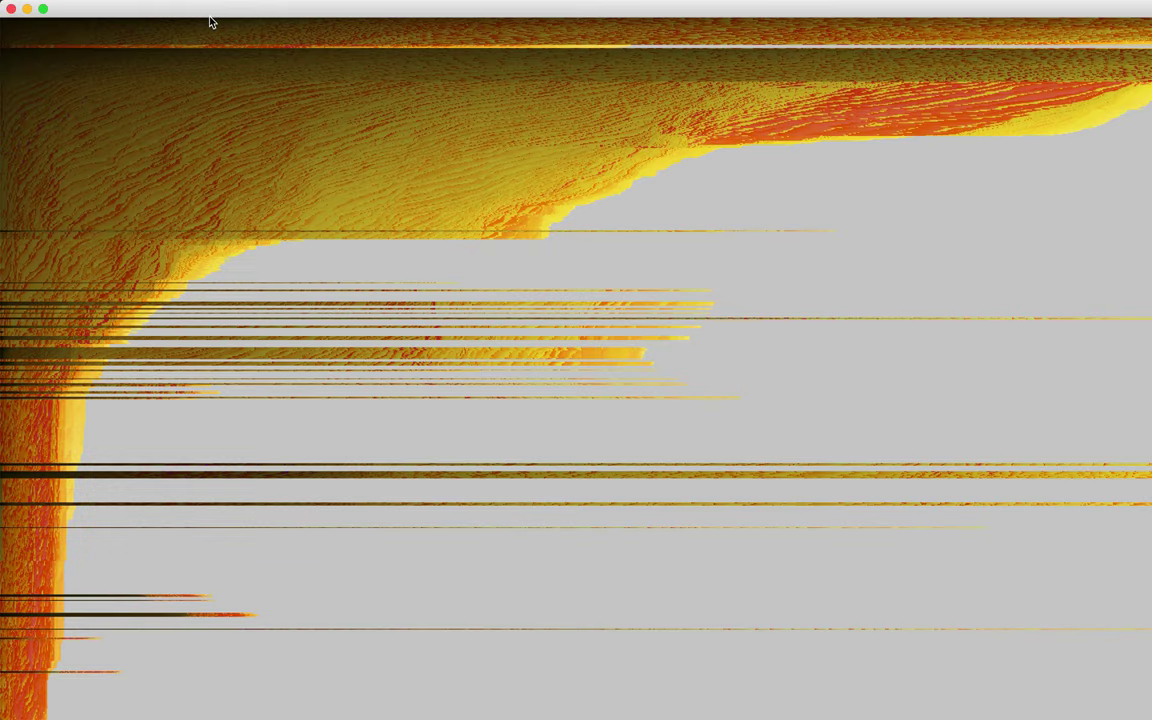
{"action": "left_click_drag", "start_coordinate": [210, 20], "coordinate": [210, 123]}
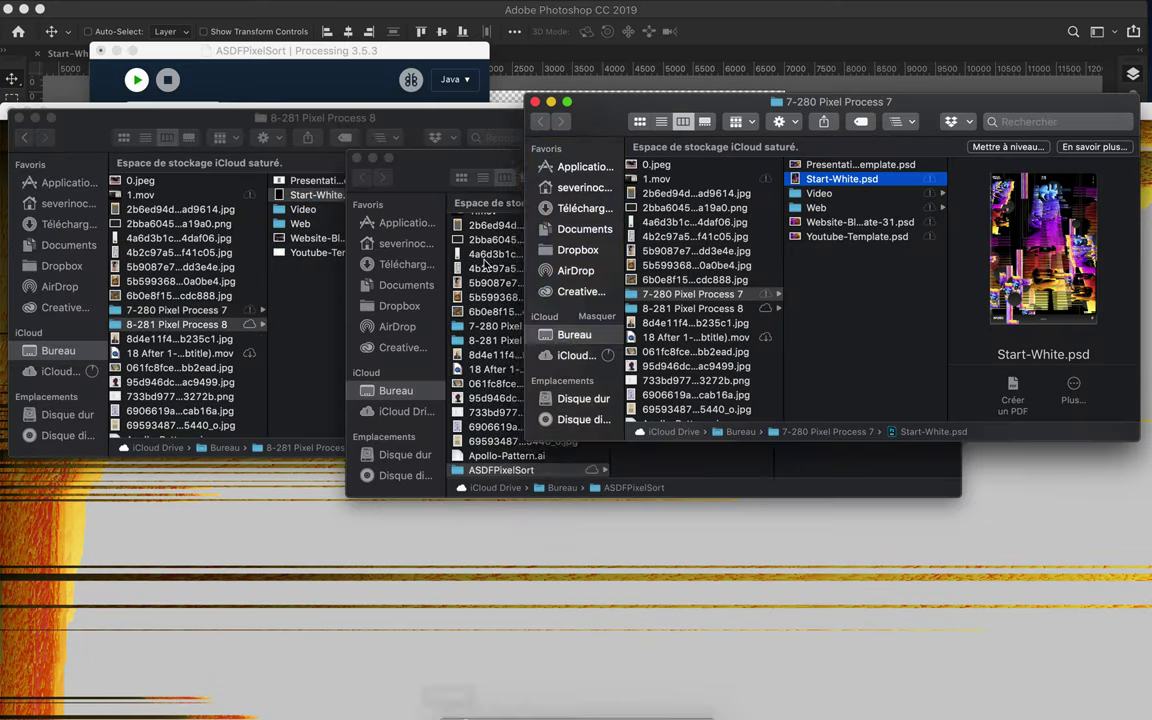
Review the folder's renders and keep the Start1_0.png render as 2.png
{"action": "left_click", "coordinate": [773, 207]}
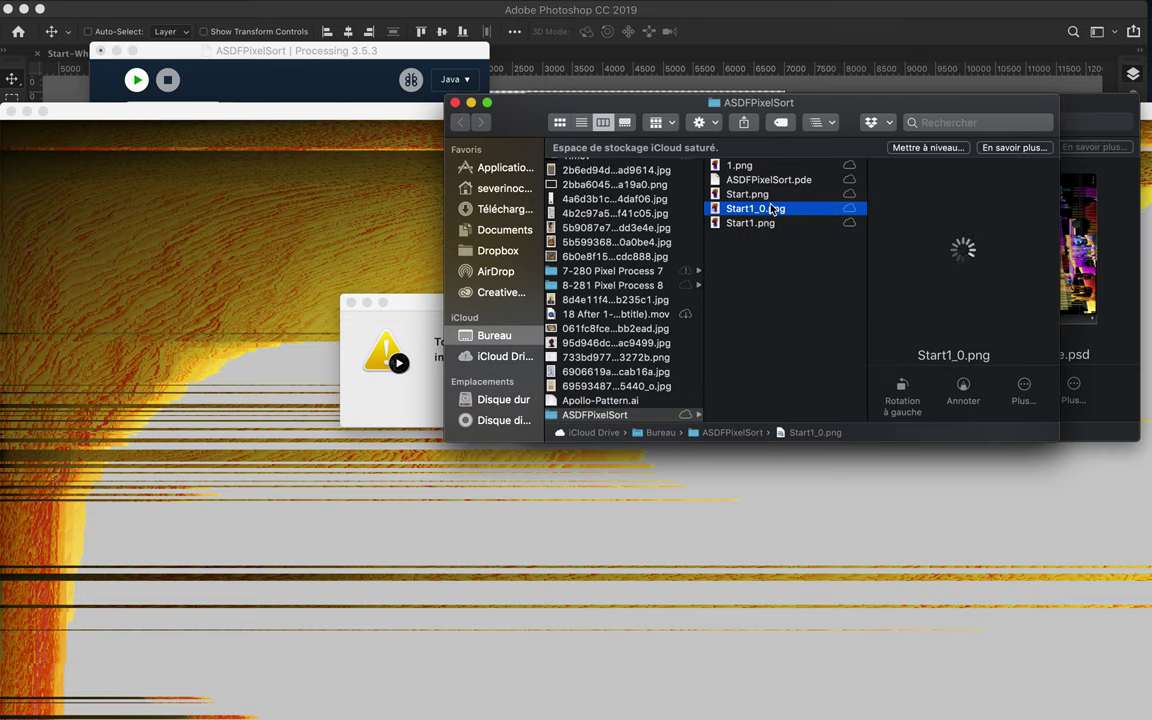
{"action": "key", "text": "Up"}
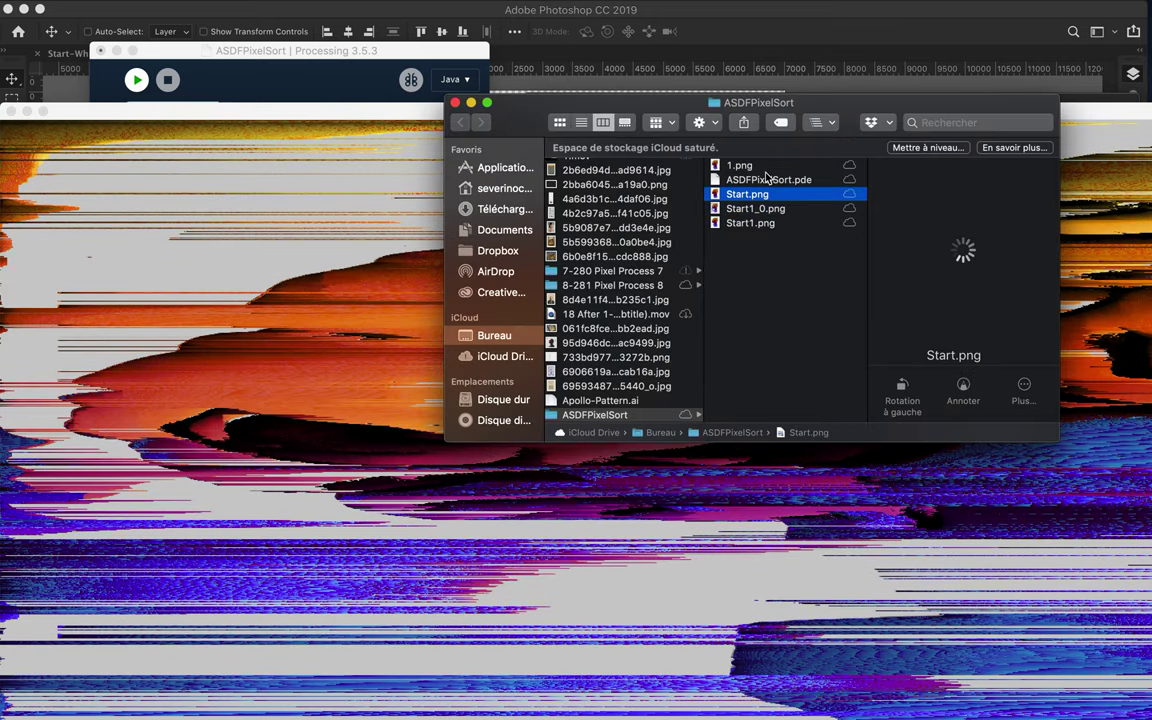
{"action": "key", "text": "Down"}
{"action": "key", "text": "Up"}
{"action": "key", "text": "Up"}
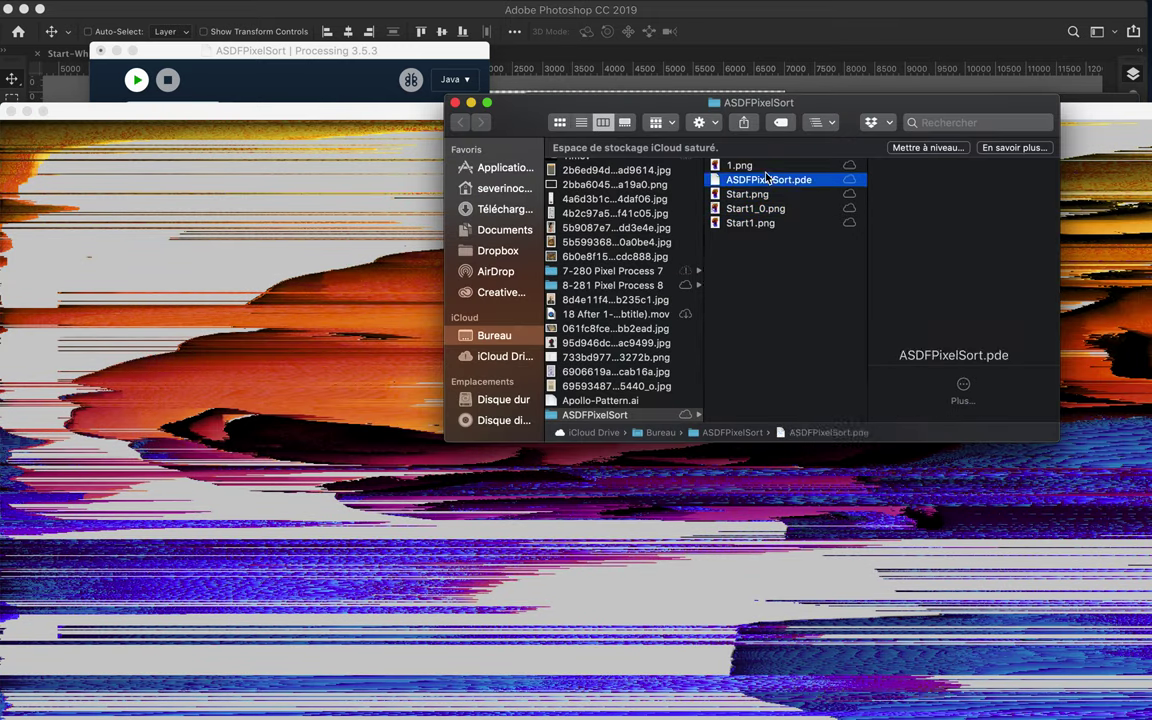
{"action": "key", "text": "Up"}
{"action": "left_click", "coordinate": [763, 210]}
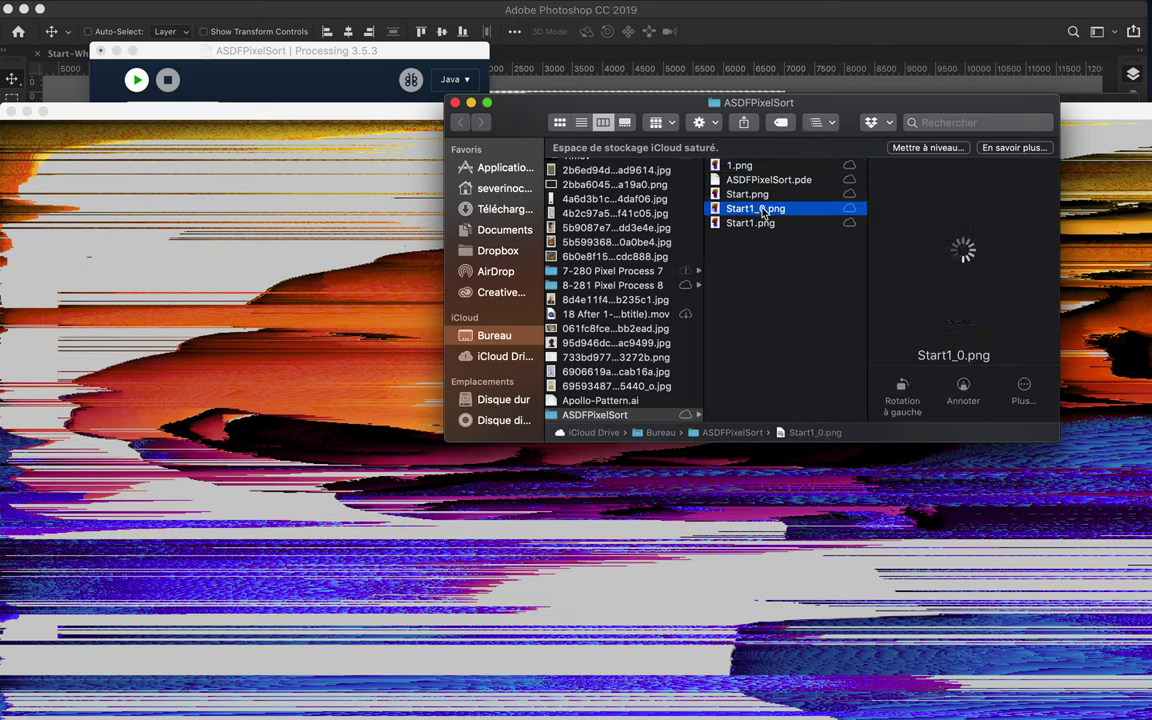
{"action": "left_click", "coordinate": [741, 166]}
{"action": "left_click", "coordinate": [743, 210]}
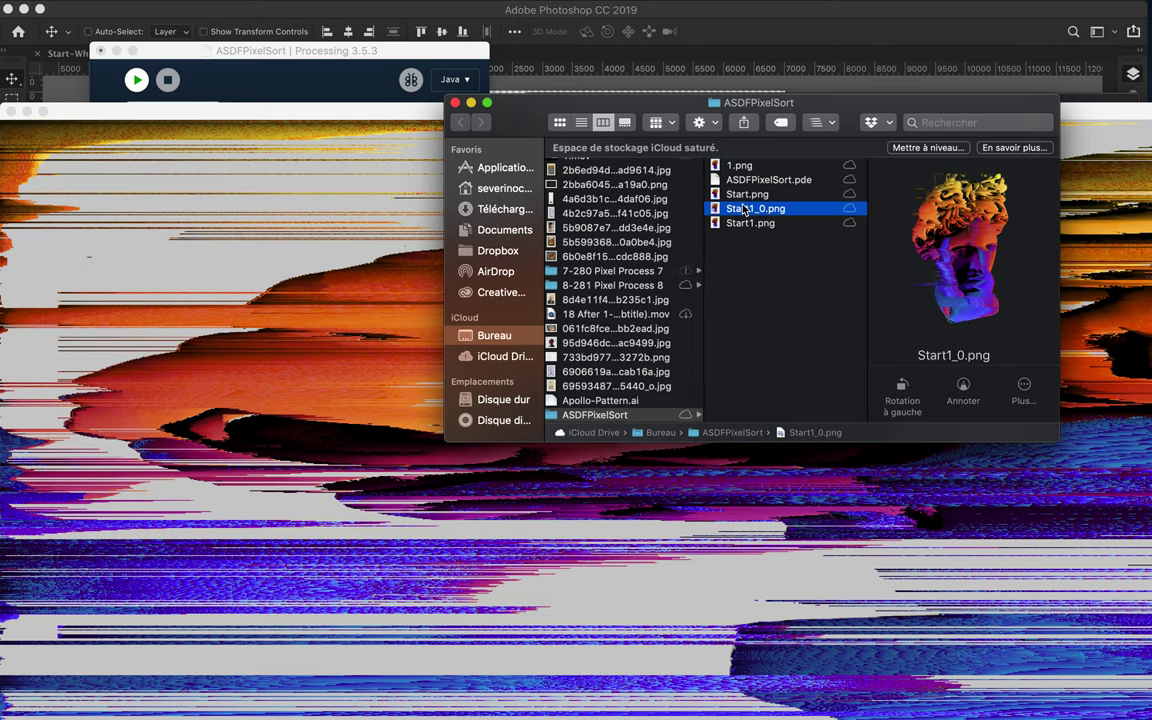
{"action": "left_click", "coordinate": [748, 220]}
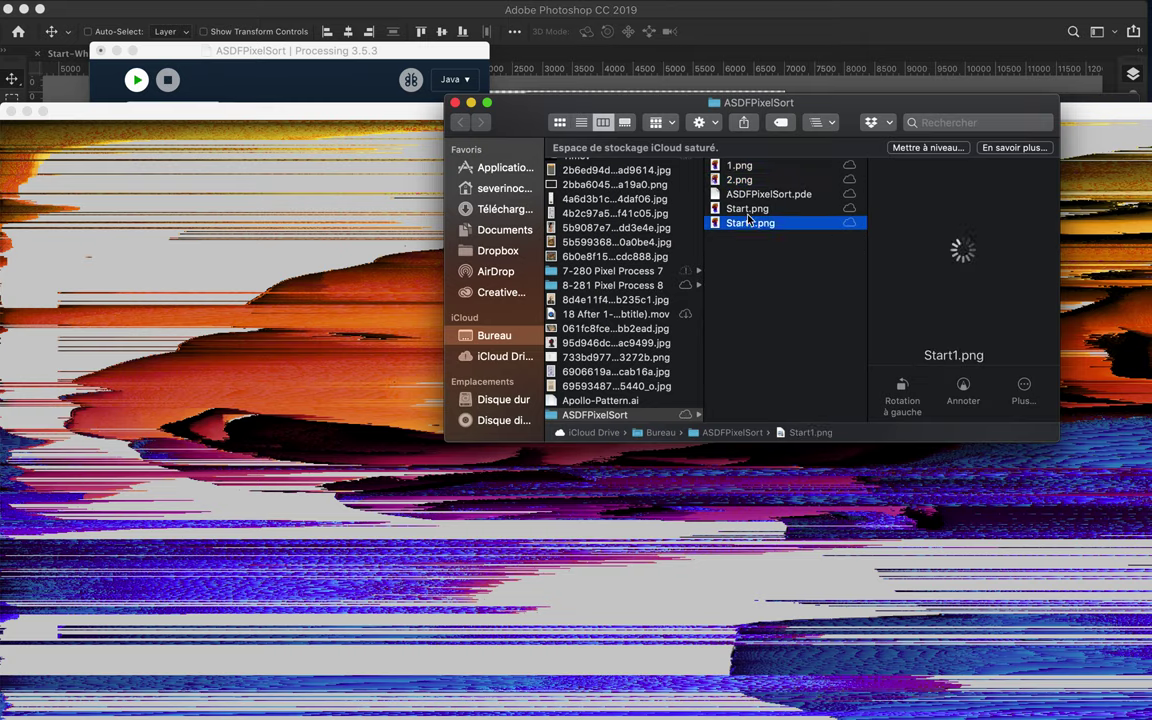
{"action": "left_click", "coordinate": [256, 170]}
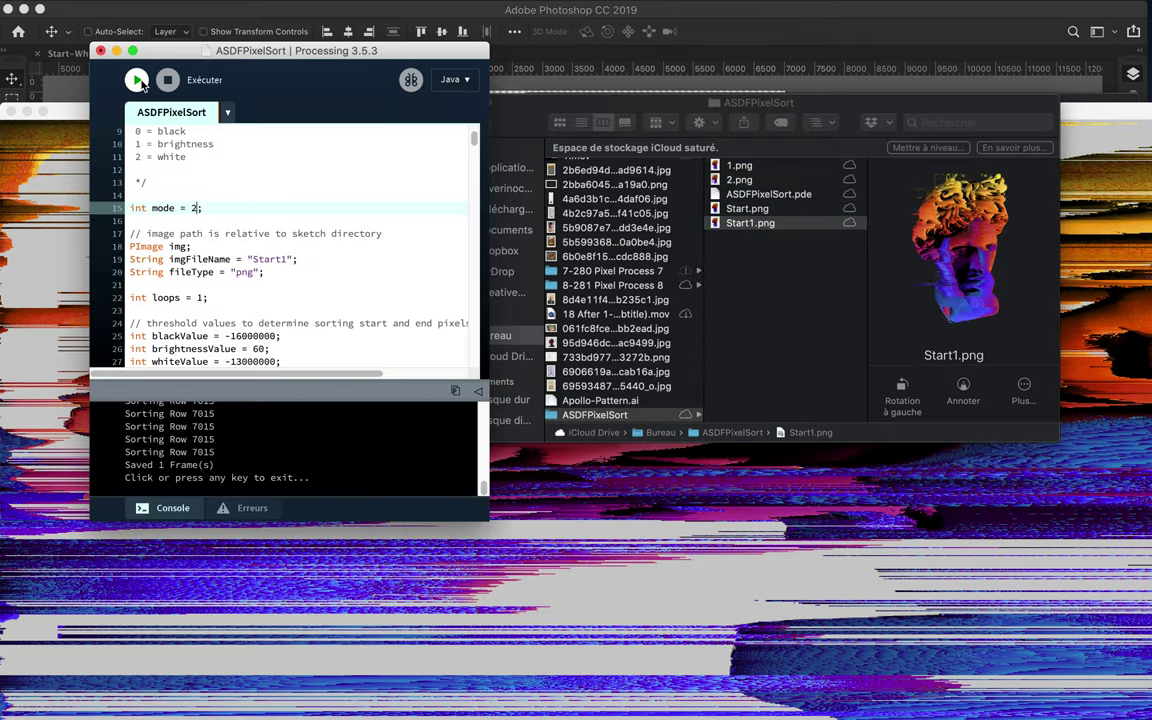
Run the sketch again and rename the Start1_2.png render to 3.png
{"action": "left_click", "coordinate": [139, 81]}
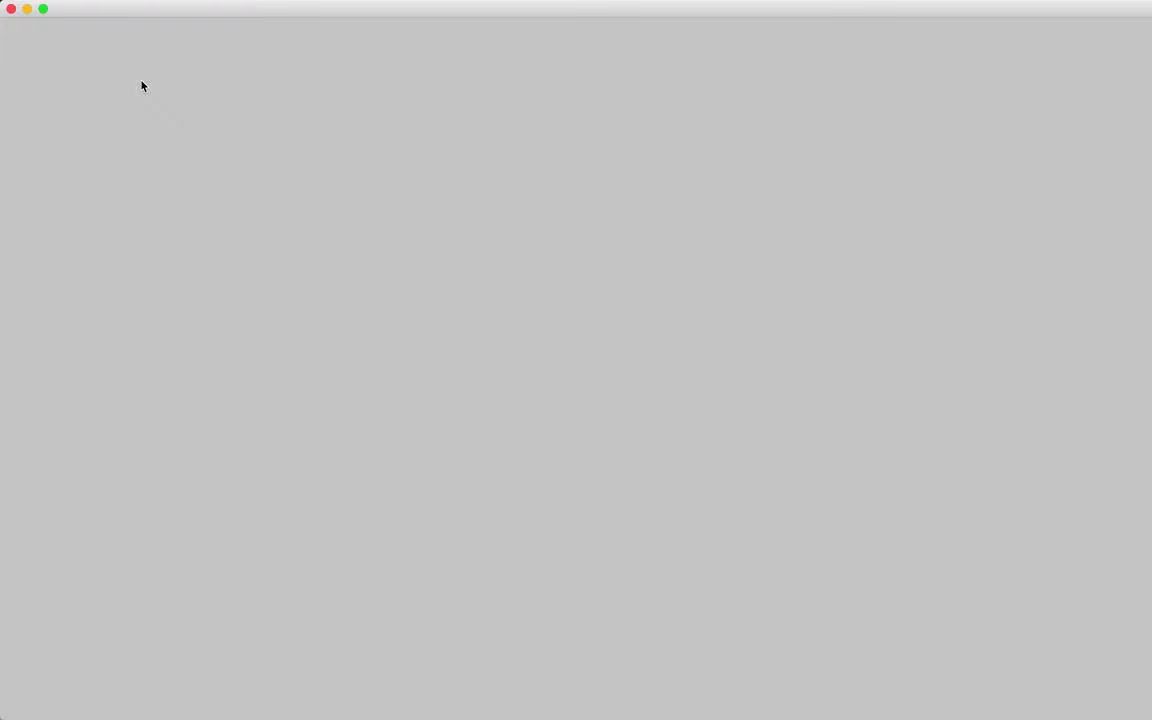
{"action": "left_click_drag", "start_coordinate": [195, 15], "coordinate": [648, 234]}
{"action": "left_click", "coordinate": [744, 223]}
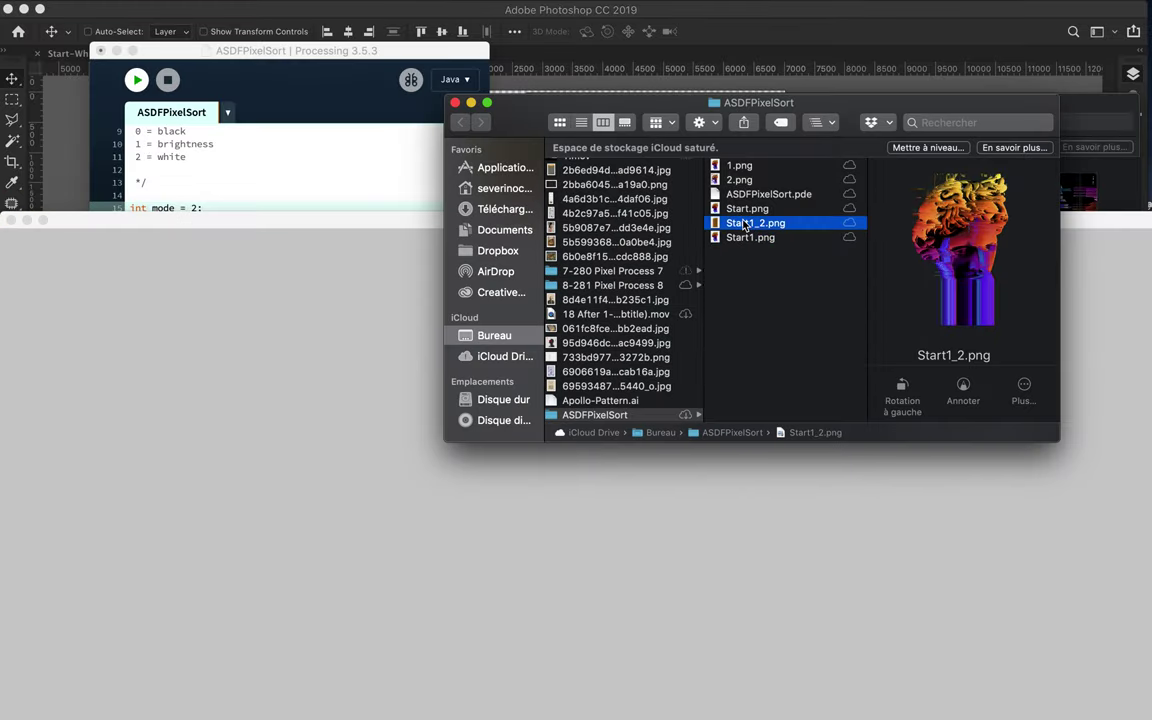
{"action": "key", "text": "Return"}
{"action": "type", "text": "3"}
{"action": "key", "text": "Return"}
Point the sketch at Start with brightnessValue 200, run it, and compare Start_2.png with Start.png
{"action": "left_click", "coordinate": [291, 248]}
{"action": "key", "text": "BackSpace"}
{"action": "scroll", "coordinate": [291, 248], "scroll_direction": "down", "scroll_amount": 5}
{"action": "double_click", "coordinate": [262, 288]}
{"action": "key", "text": "super+r"}
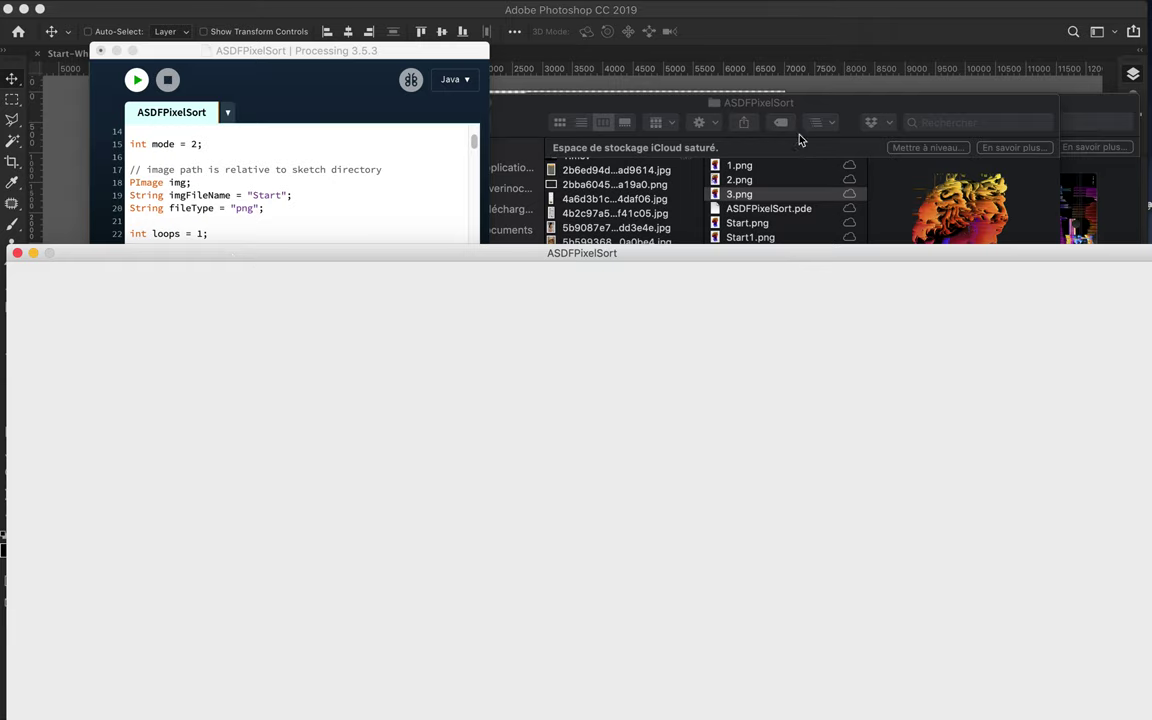
{"action": "left_click", "coordinate": [829, 107]}
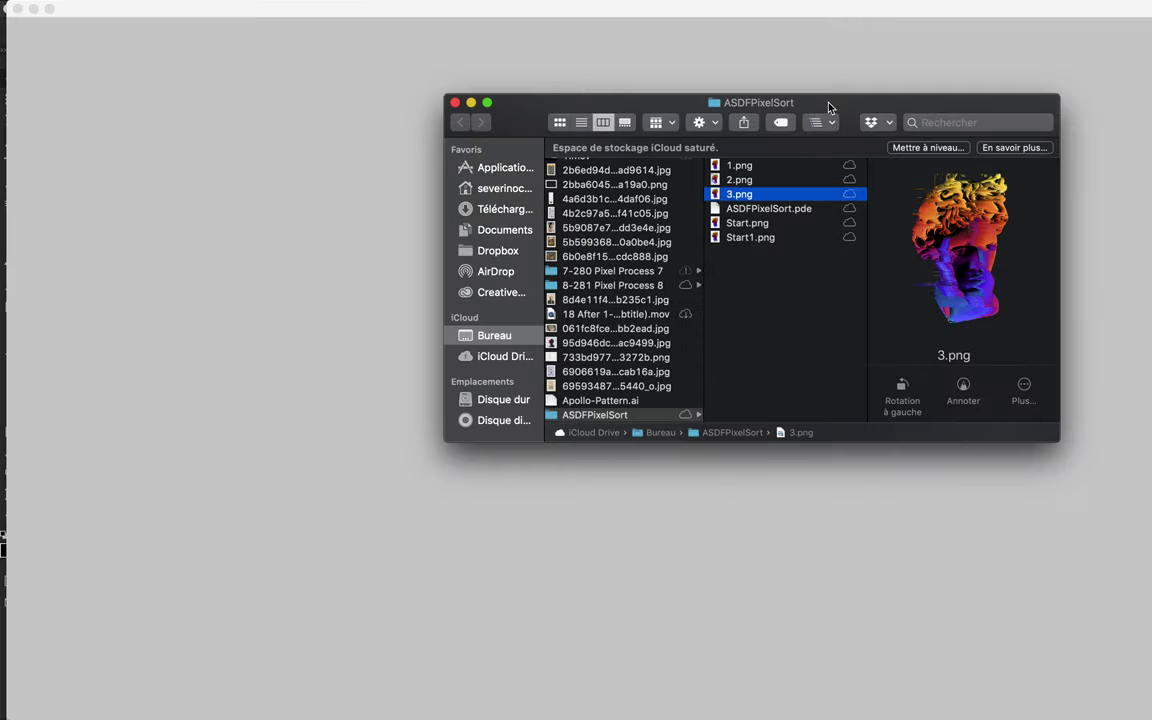
{"action": "left_click", "coordinate": [762, 224]}
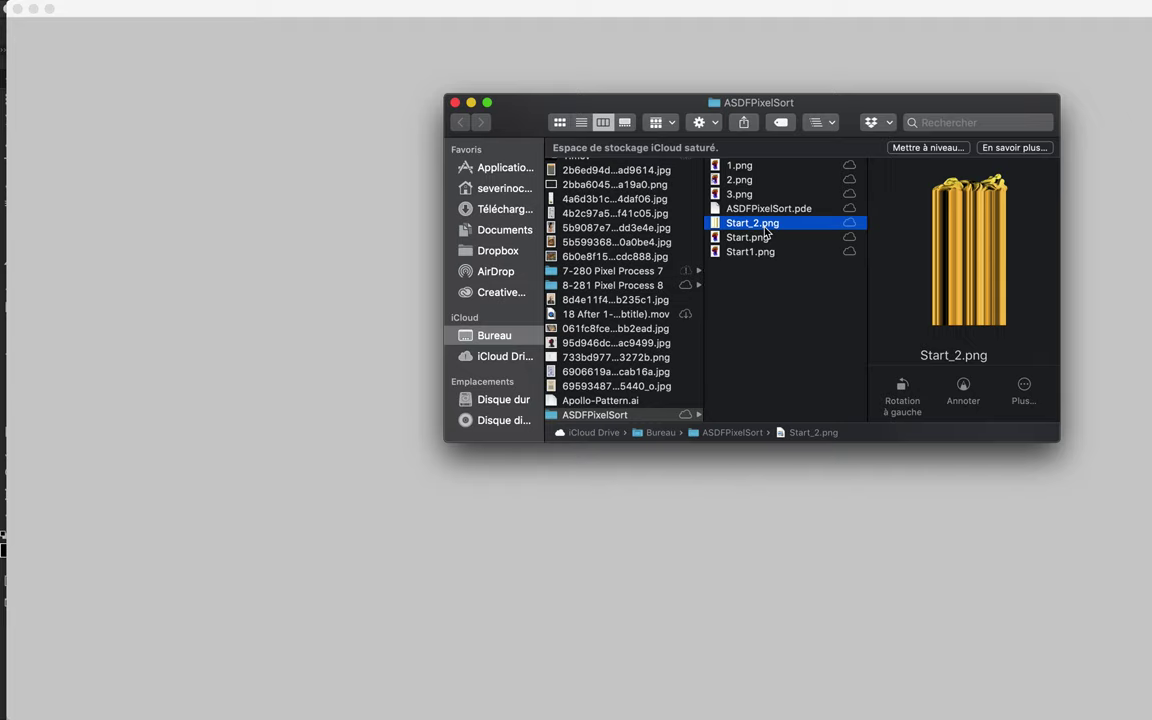
{"action": "key", "text": "Down"}
{"action": "key", "text": "Up"}
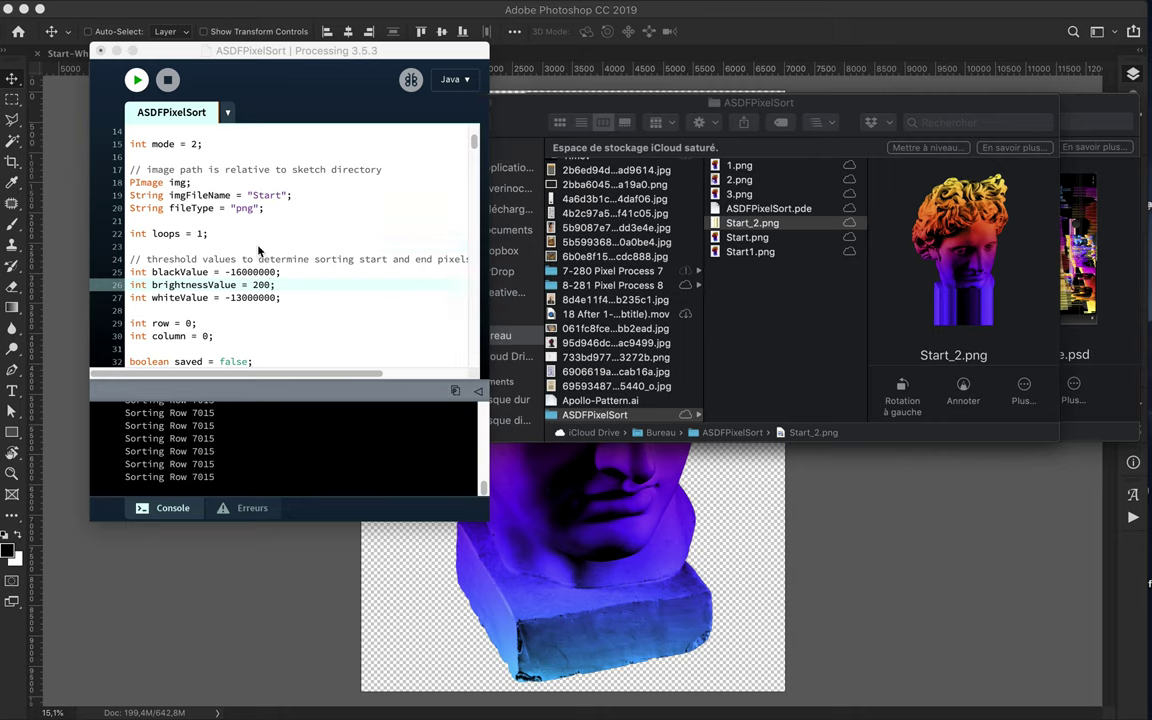
Lower brightnessValue to 10, rerun, and review the new Start_2.png against Start.png
{"action": "double_click", "coordinate": [262, 285]}
{"action": "type", "text": "10"}
{"action": "key", "text": "super+r"}
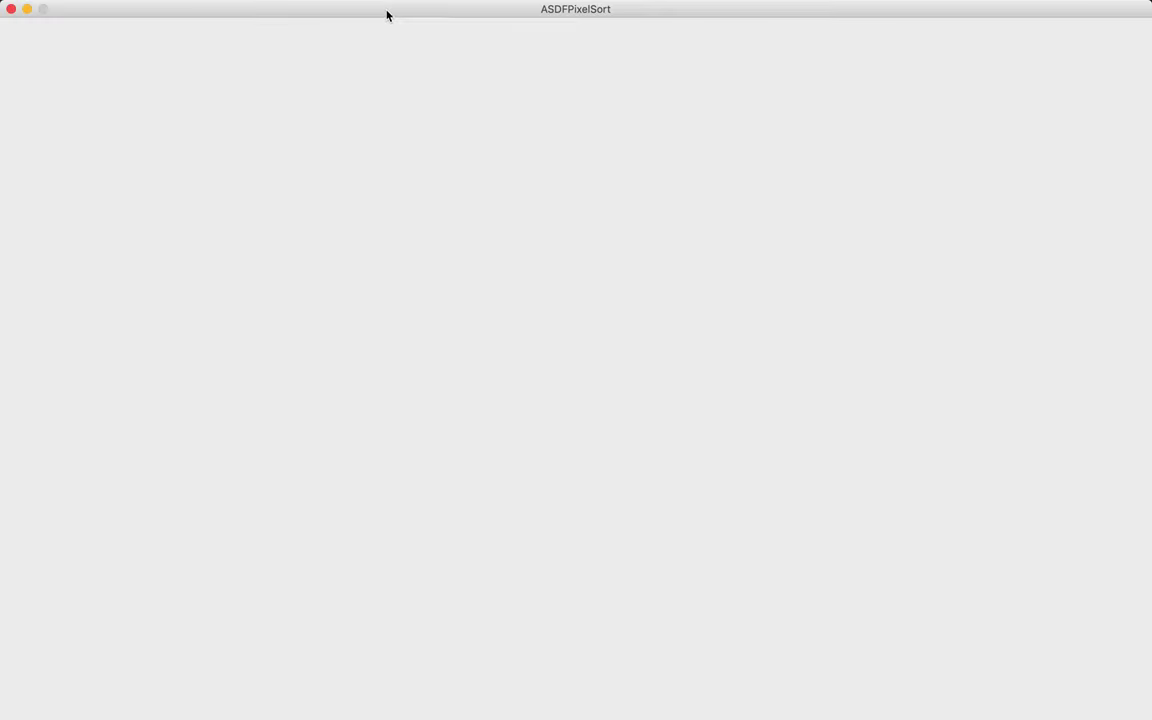
{"action": "left_click_drag", "start_coordinate": [387, 14], "coordinate": [390, 200]}
{"action": "left_click", "coordinate": [585, 42]}
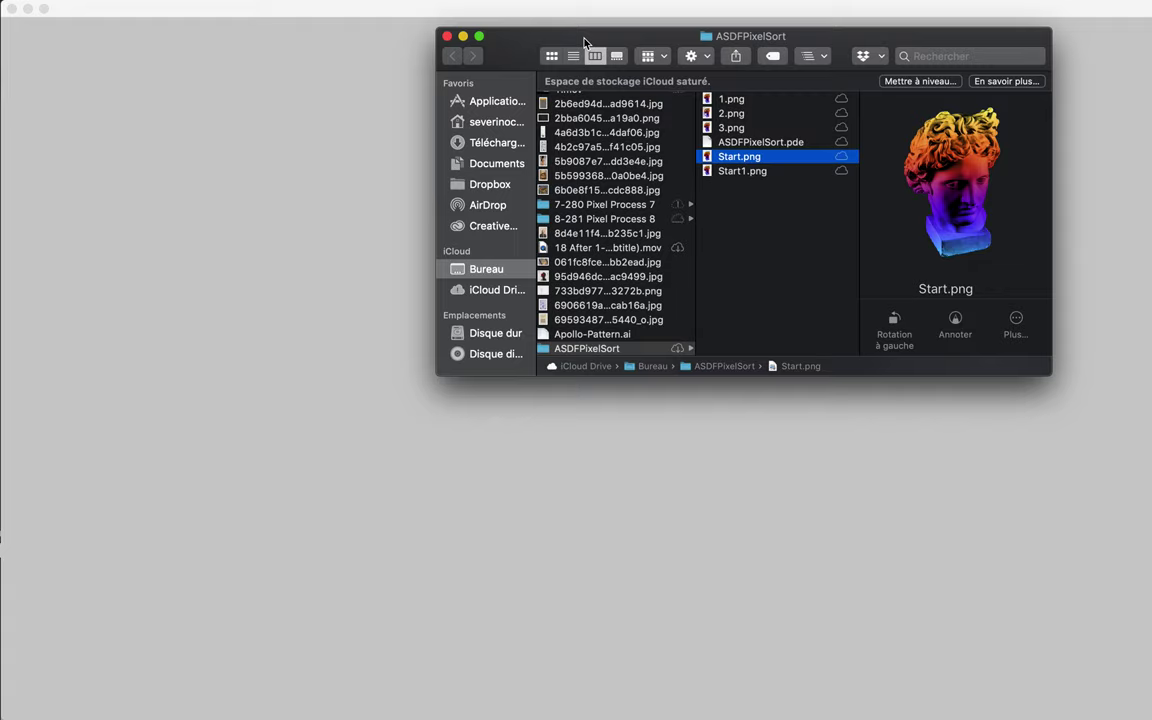
{"action": "left_click", "coordinate": [744, 156]}
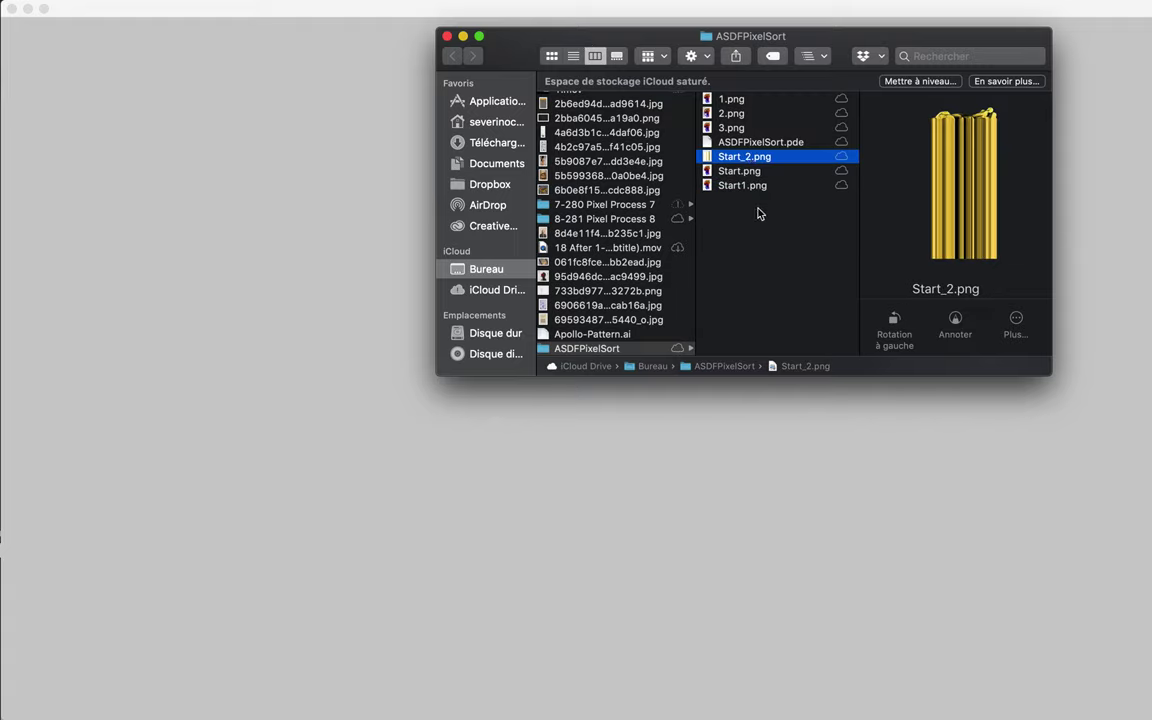
{"action": "left_click", "coordinate": [758, 171]}
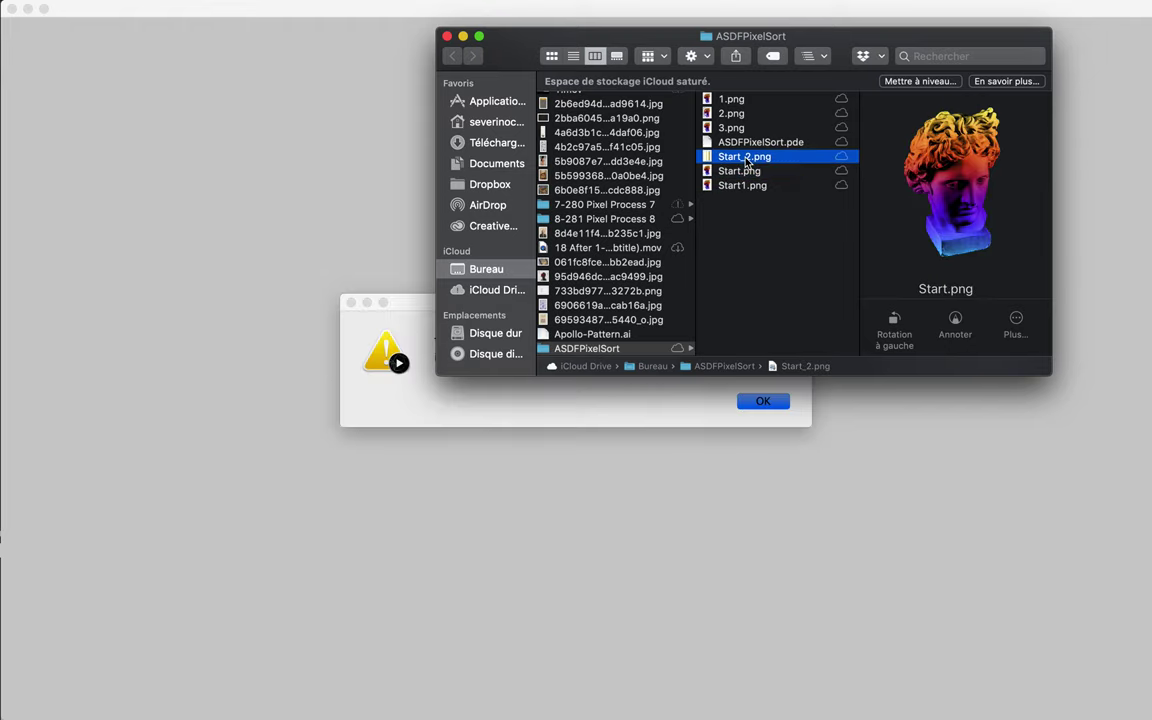
{"action": "left_click", "coordinate": [762, 400]}
{"action": "scroll", "coordinate": [200, 220], "scroll_direction": "up", "scroll_amount": 5}
{"action": "double_click", "coordinate": [196, 310]}
Set the sort mode to 1 (brightness), run the sketch, and select the resulting Start_1.png
{"action": "type", "text": "1"}
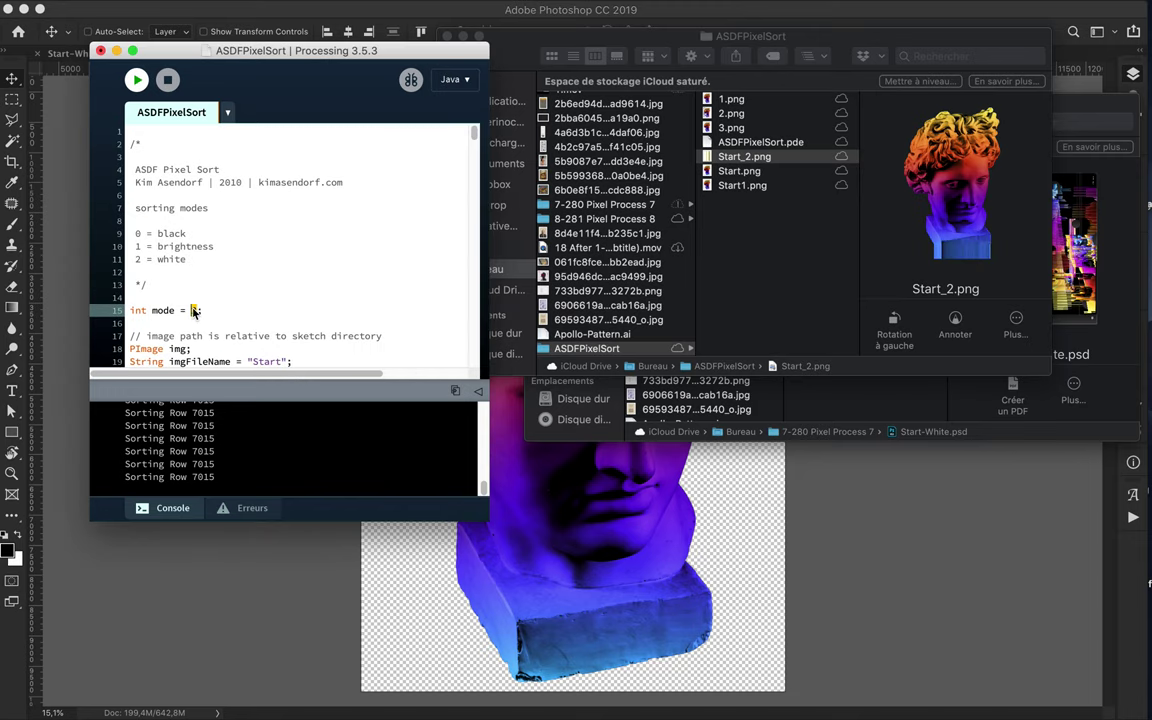
{"action": "left_click", "coordinate": [137, 80]}
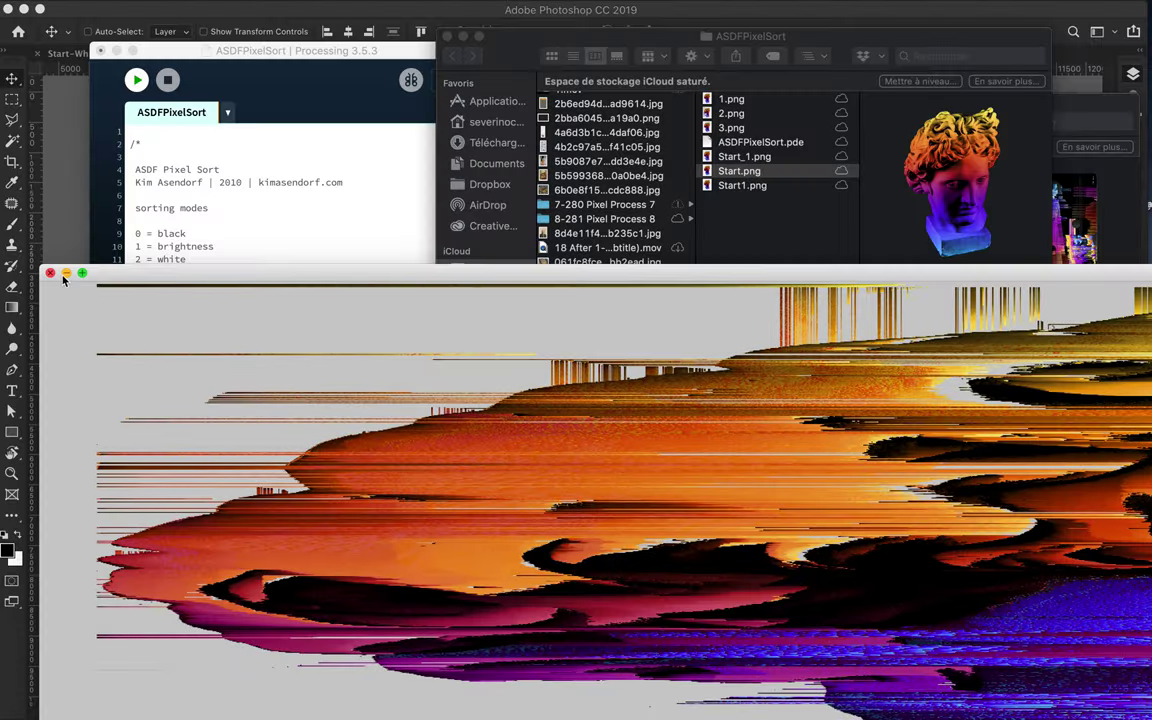
{"action": "left_click", "coordinate": [63, 279]}
{"action": "left_click", "coordinate": [770, 160]}
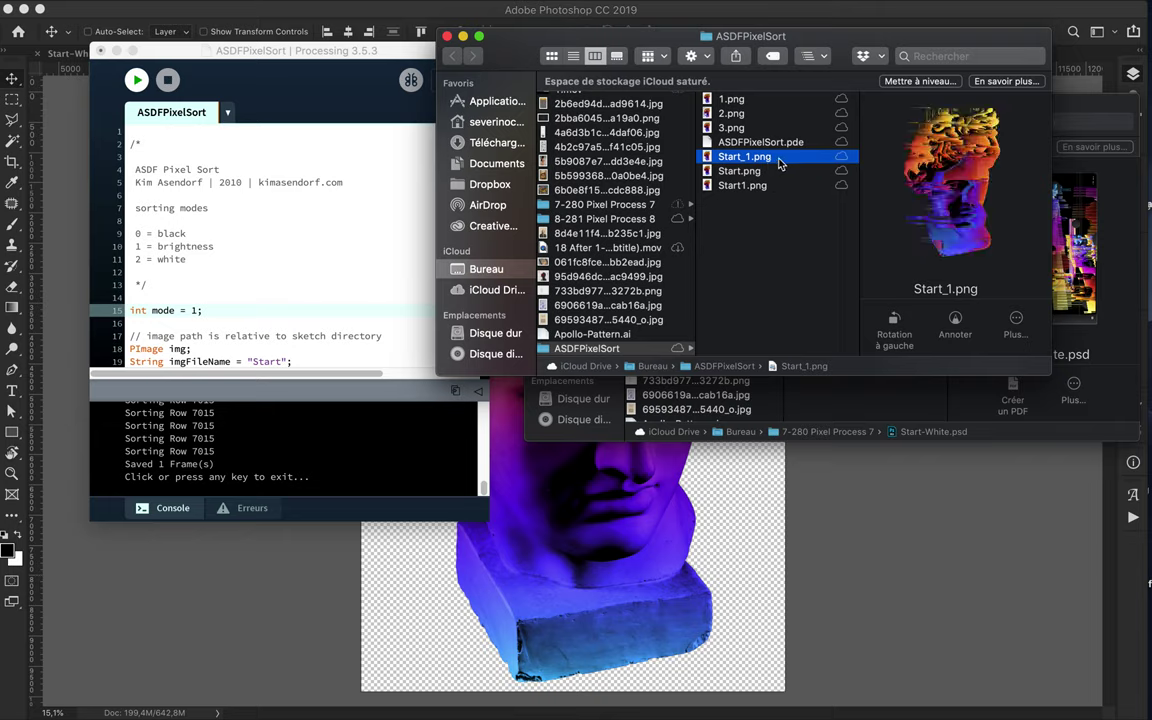
{"action": "left_click", "coordinate": [745, 171]}
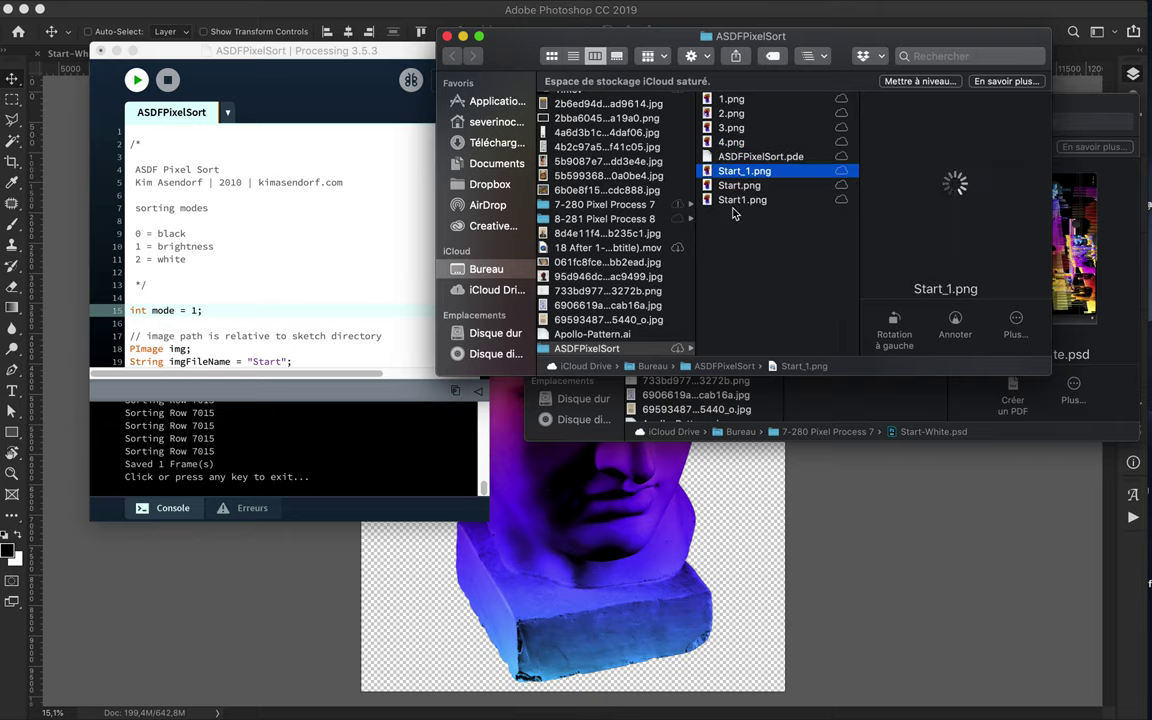
Set the sketch's image file name to Start_1 and adjust it for black mode 0
{"action": "left_click", "coordinate": [371, 243]}
{"action": "scroll", "coordinate": [300, 240], "scroll_direction": "down", "scroll_amount": 5}
{"action": "double_click", "coordinate": [265, 216]}
{"action": "type", "text": "Start_1"}
{"action": "double_click", "coordinate": [258, 337]}
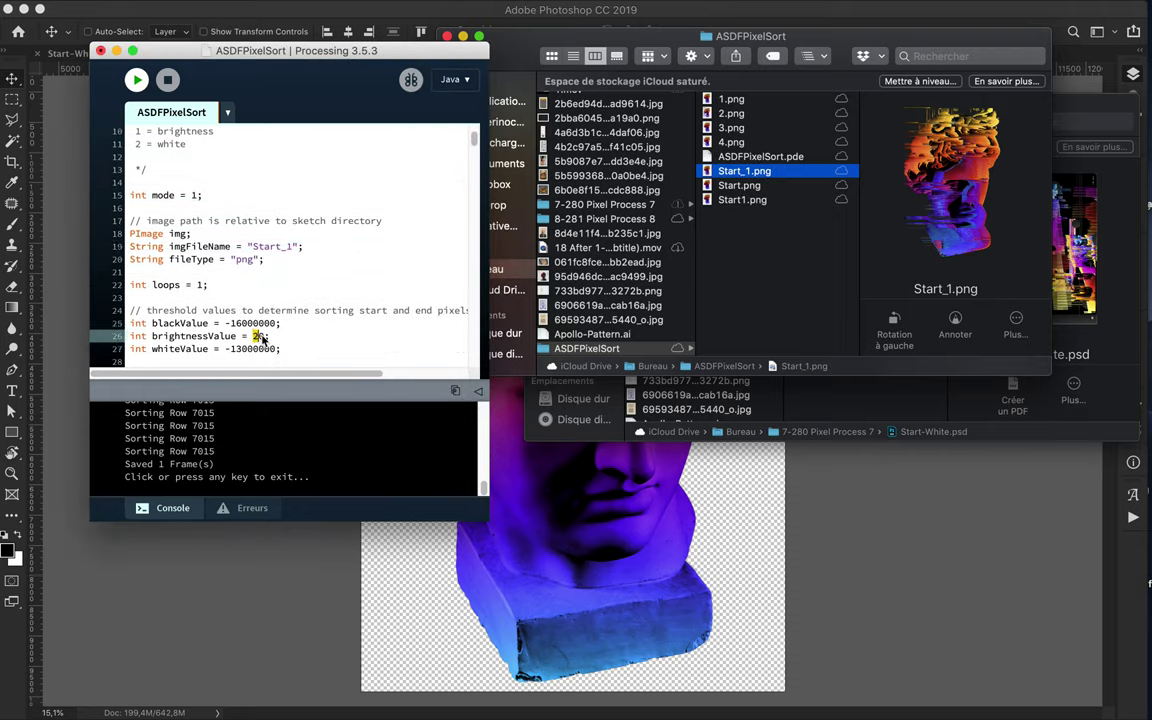
{"action": "scroll", "coordinate": [238, 271], "scroll_direction": "up", "scroll_amount": 2}
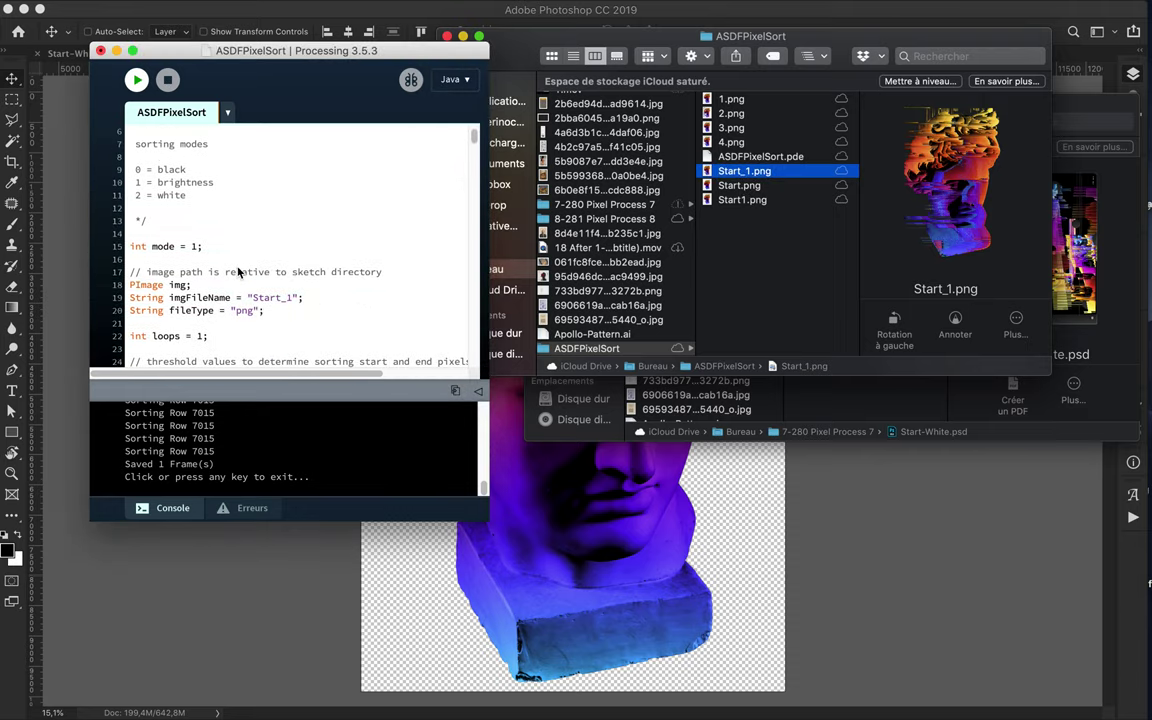
{"action": "left_click", "coordinate": [299, 246]}
{"action": "type", "text": "0"}
Sort Start_1, close the output window, and start renaming the Start_1_0.png render
{"action": "left_click", "coordinate": [136, 80]}
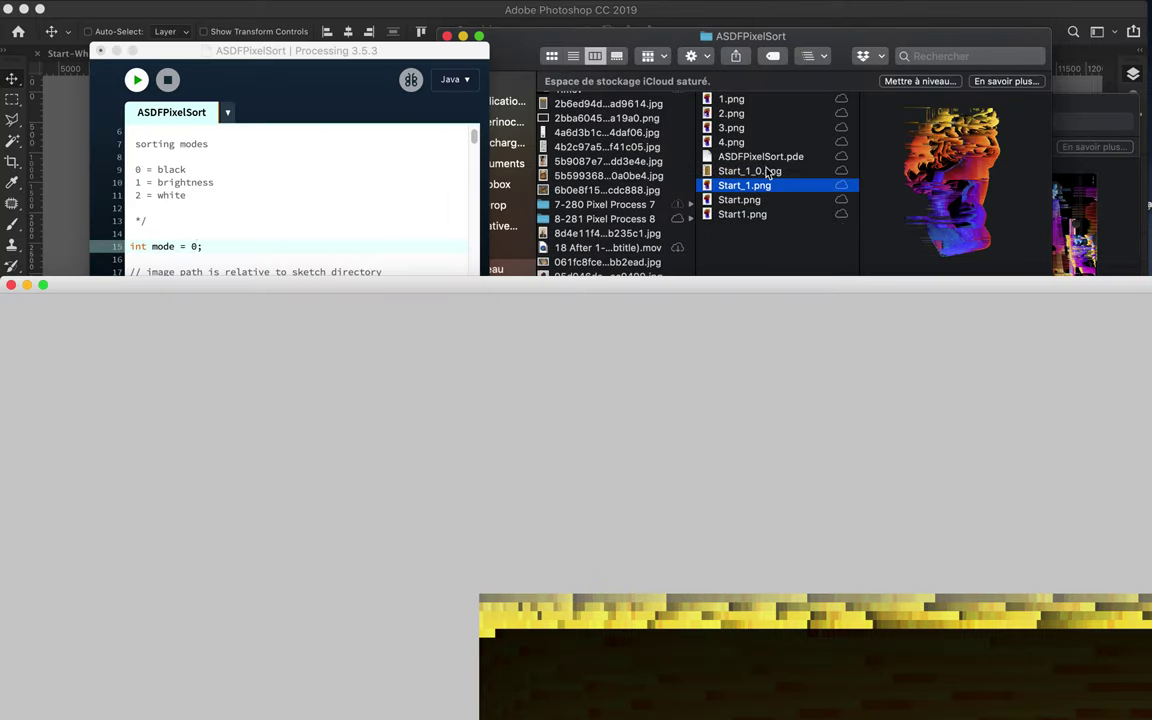
{"action": "left_click", "coordinate": [767, 172]}
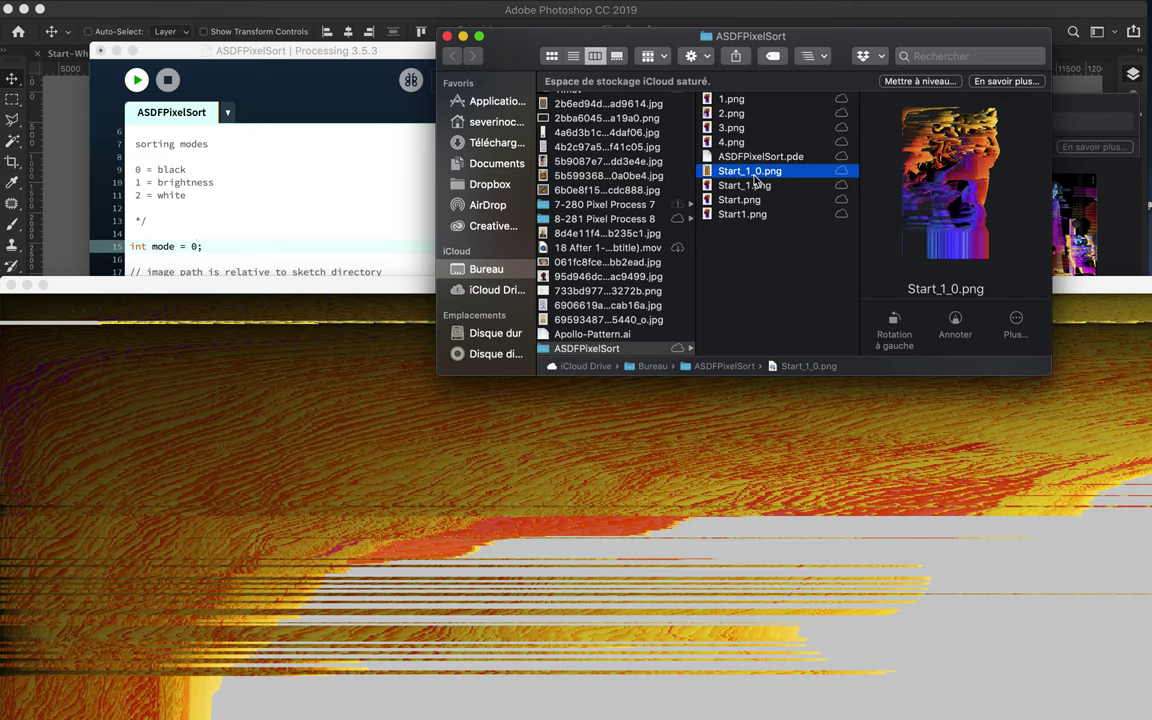
{"action": "left_click_drag", "start_coordinate": [267, 296], "coordinate": [338, 345]}
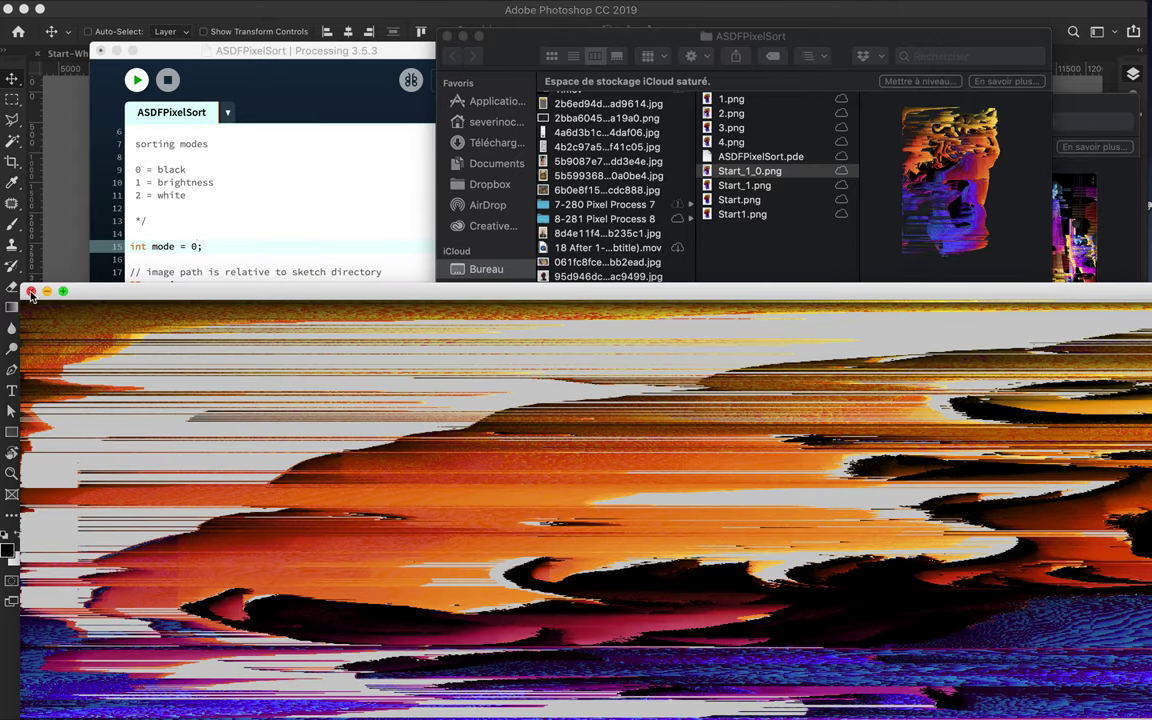
{"action": "left_click", "coordinate": [86, 338]}
{"action": "left_click", "coordinate": [747, 178]}
{"action": "key", "text": "Return"}
Name the render 5.png and duplicate it as Start2.png
{"action": "type", "text": "5"}
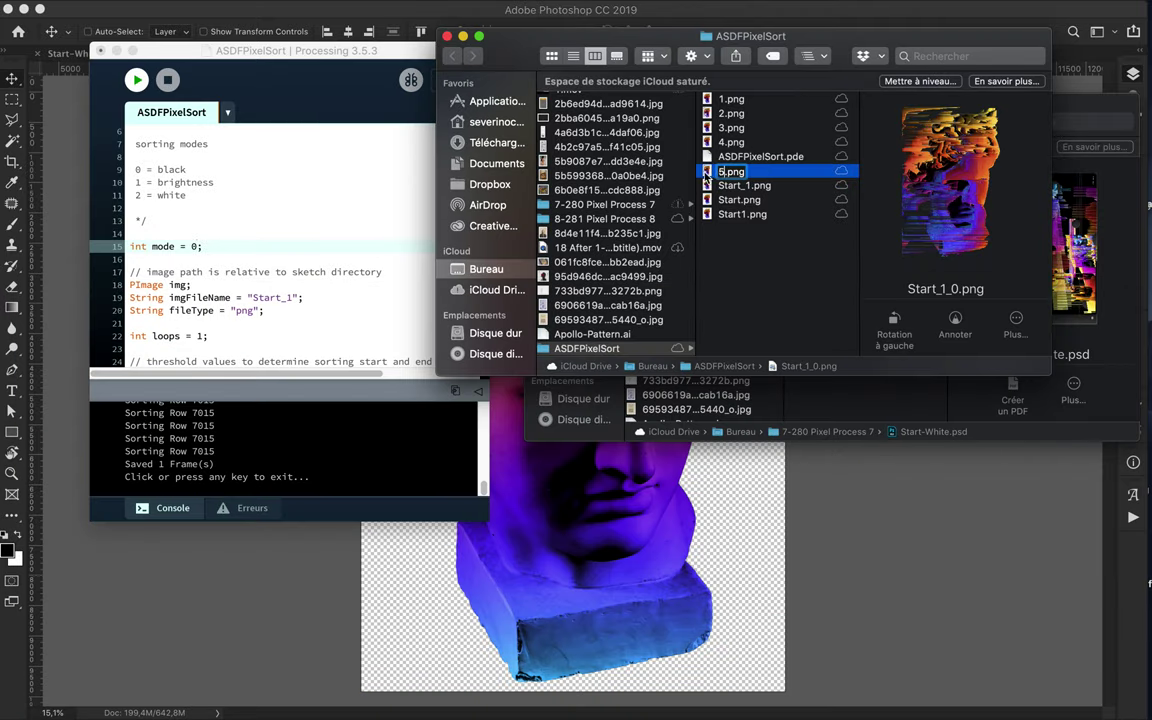
{"action": "key", "text": "Return"}
{"action": "key", "text": "super+d"}
{"action": "key", "text": "Return"}
{"action": "type", "text": "Start2"}
{"action": "key", "text": "Return"}
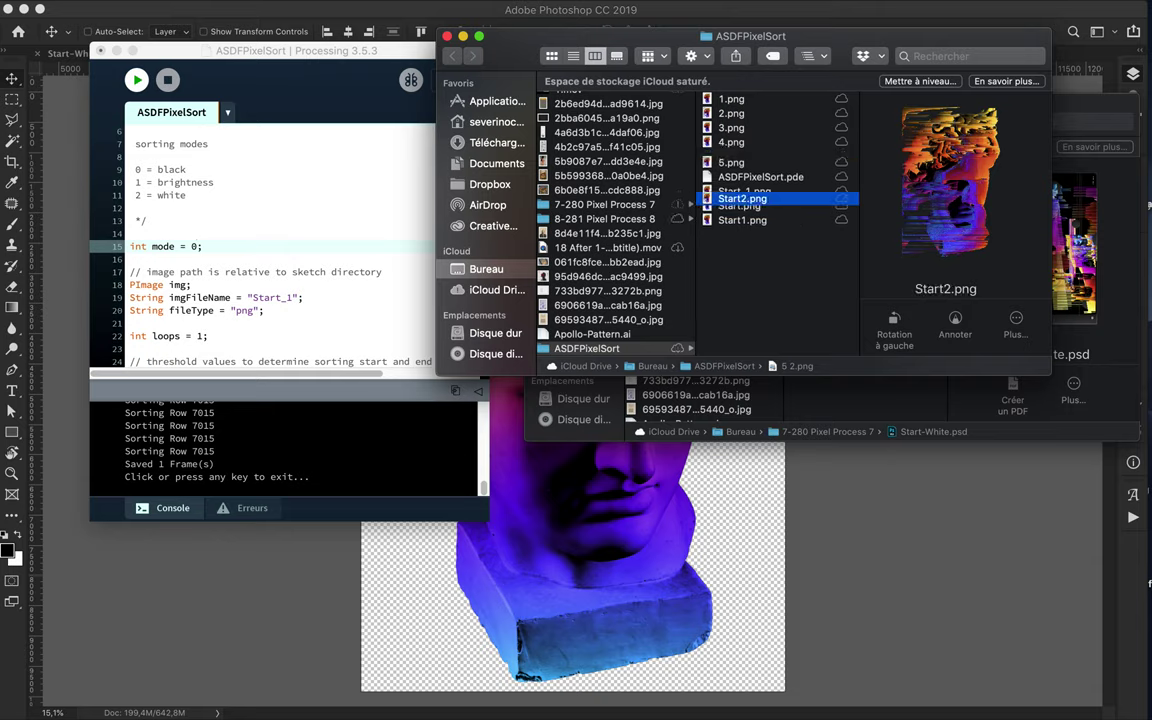
Set the sketch's image file name to Start2, run it, and select the Start2_1.png render
{"action": "left_click", "coordinate": [288, 290]}
{"action": "key", "text": "BackSpace"}
{"action": "key", "text": "BackSpace"}
{"action": "type", "text": "2"}
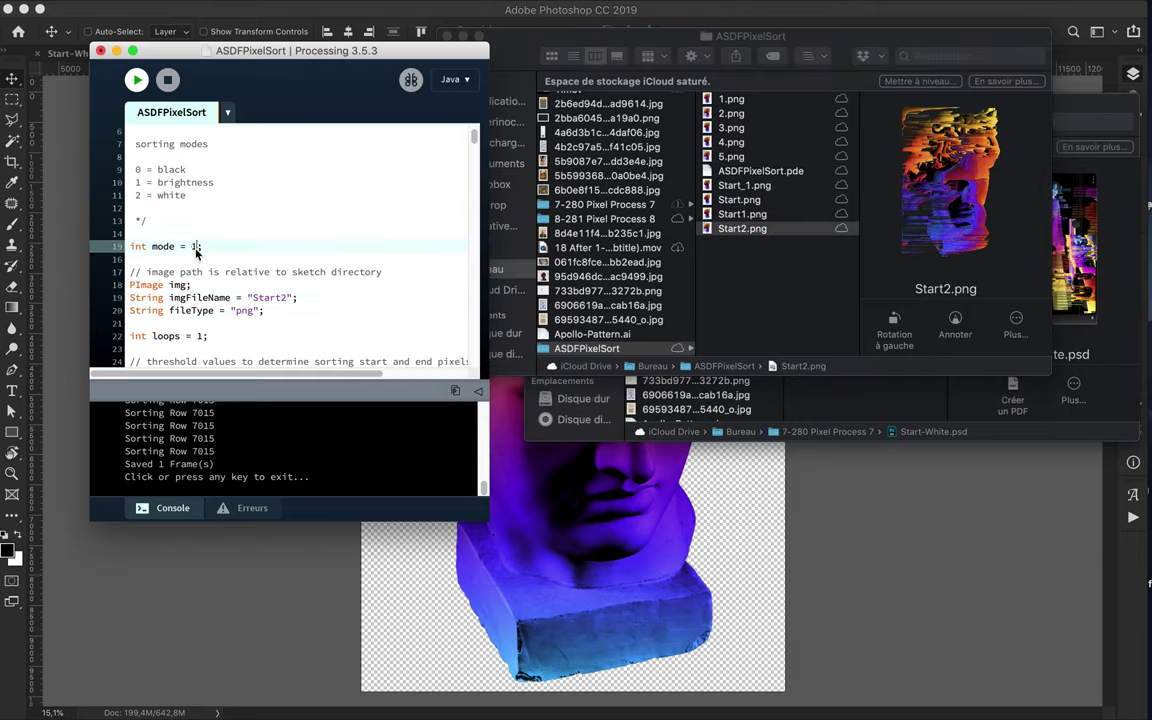
{"action": "scroll", "coordinate": [185, 250], "scroll_direction": "down", "scroll_amount": 2}
{"action": "scroll", "coordinate": [185, 250], "scroll_direction": "up", "scroll_amount": 1}
{"action": "key", "text": "super+r"}
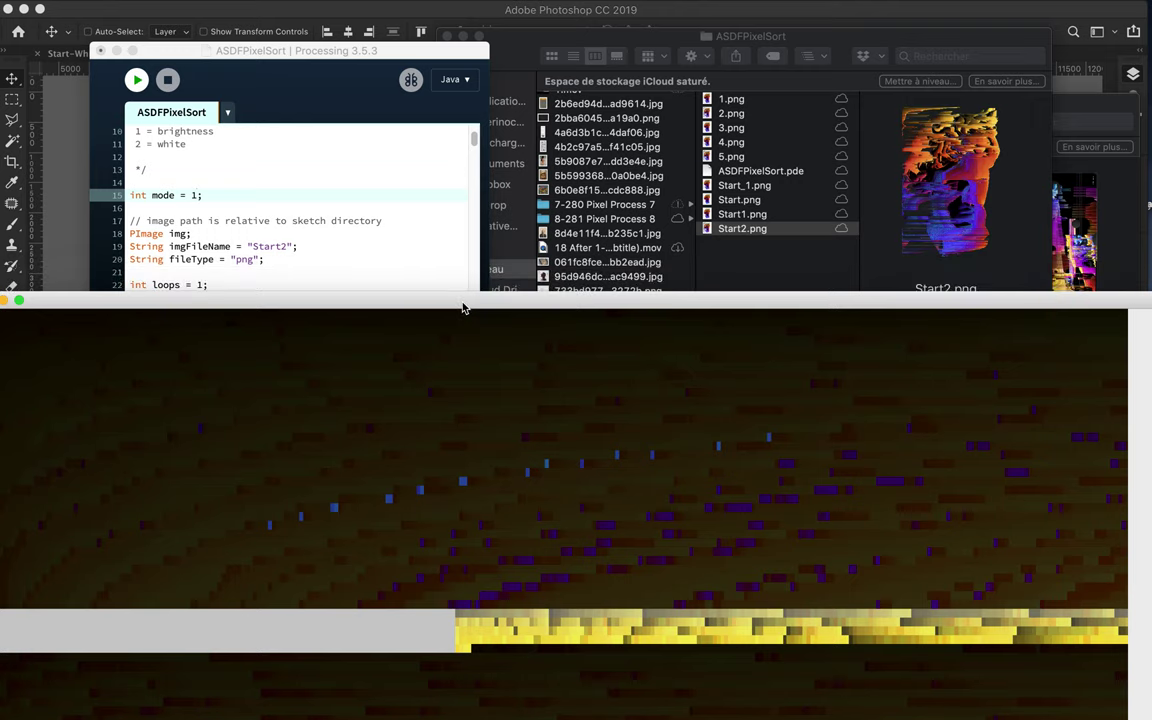
{"action": "left_click", "coordinate": [747, 228]}
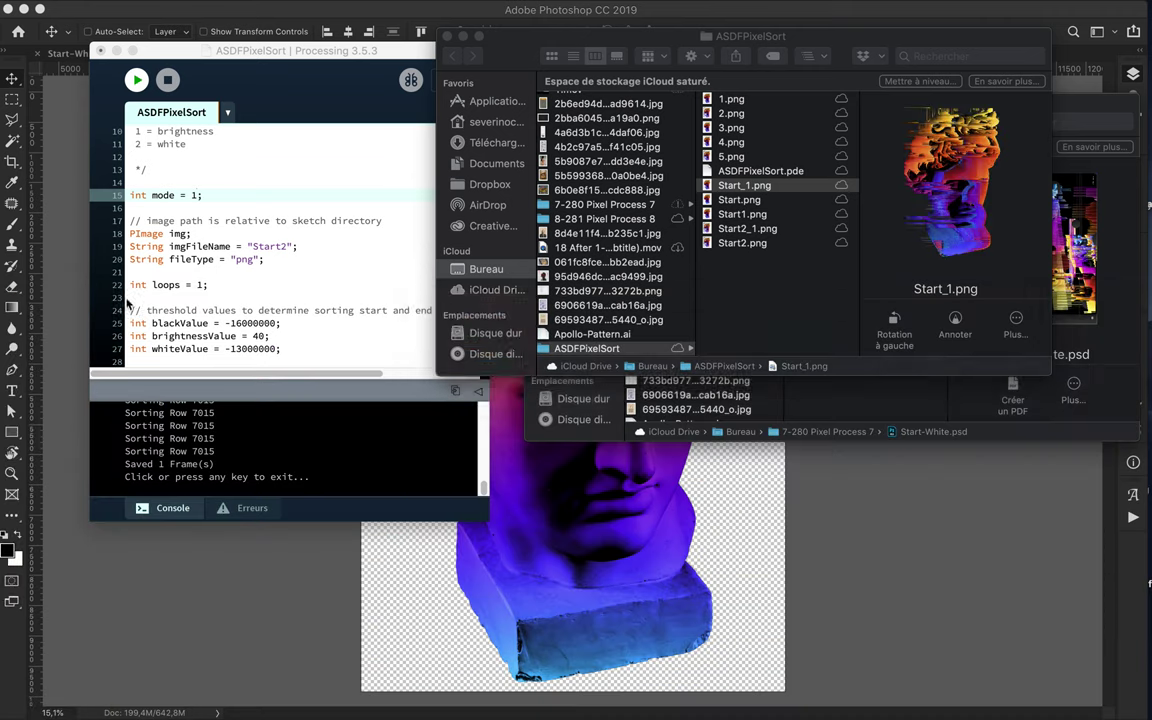
Rename the Start2_1.png output to 6.png in Finder
{"action": "left_click", "coordinate": [745, 200]}
{"action": "left_click", "coordinate": [736, 232]}
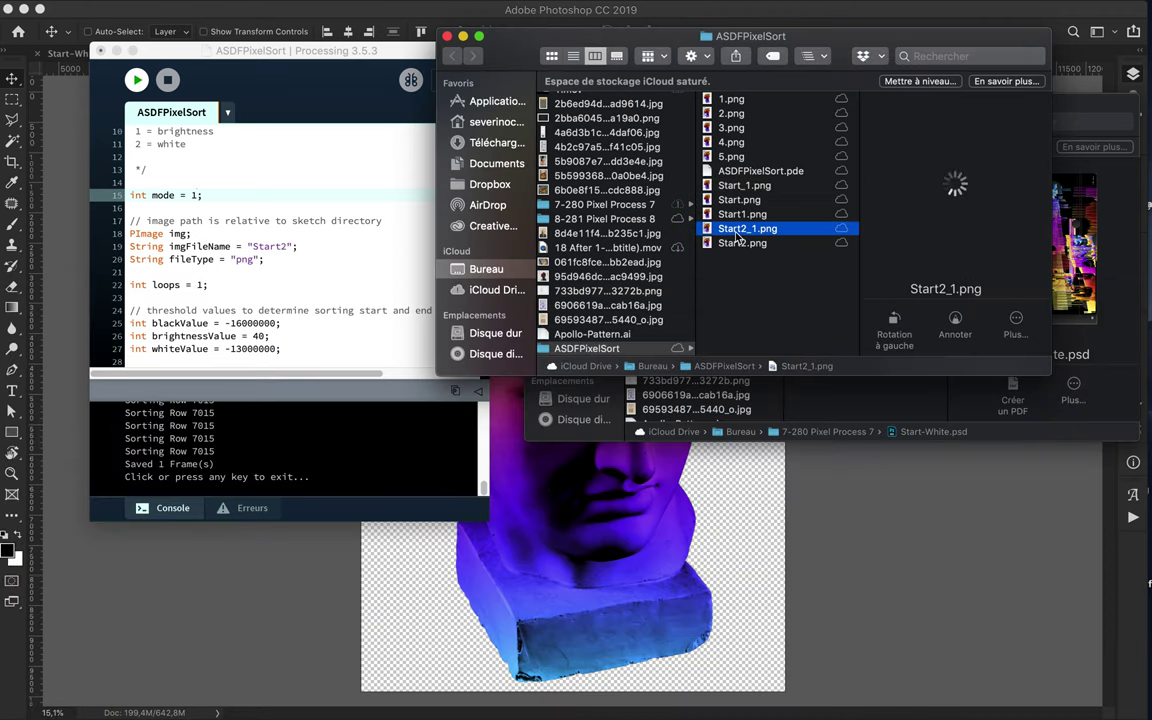
{"action": "key", "text": "Return"}
{"action": "type", "text": "6"}
{"action": "key", "text": "Return"}
{"action": "key", "text": "super+d"}
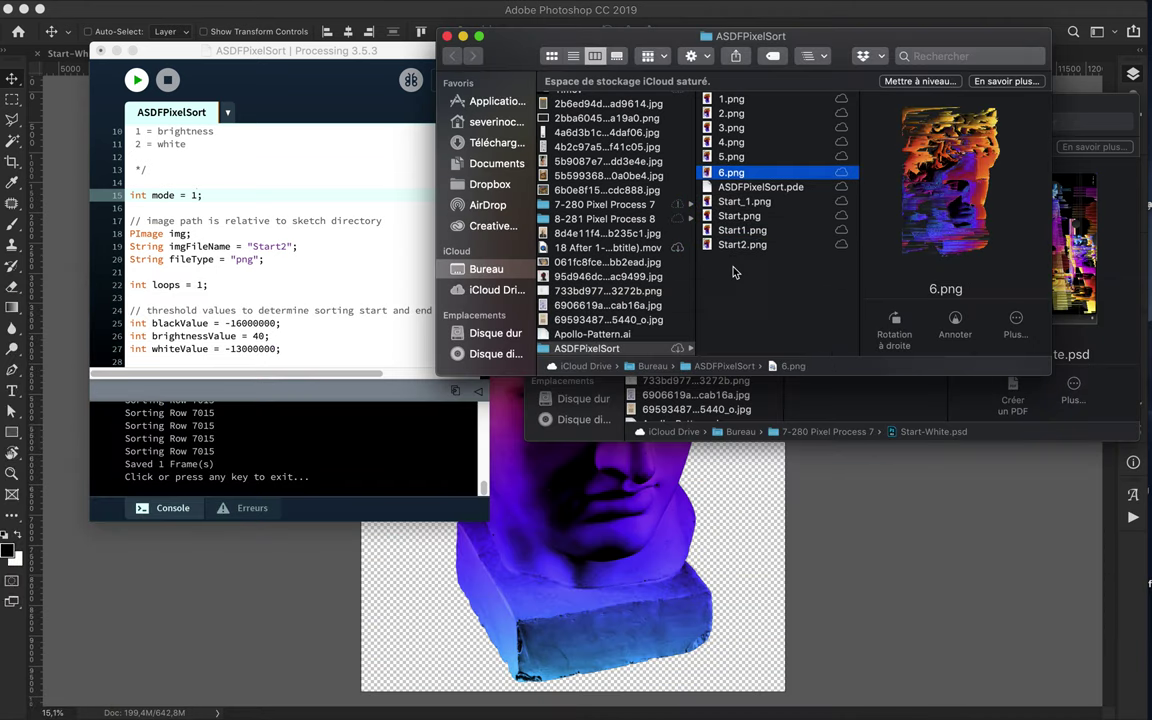
Point the sketch at Start3 with thresholds -1600 black, 90 brightness and -1300 white
{"action": "key", "text": "Return"}
{"action": "type", "text": "Start3"}
{"action": "key", "text": "Return"}
{"action": "left_click", "coordinate": [283, 250]}
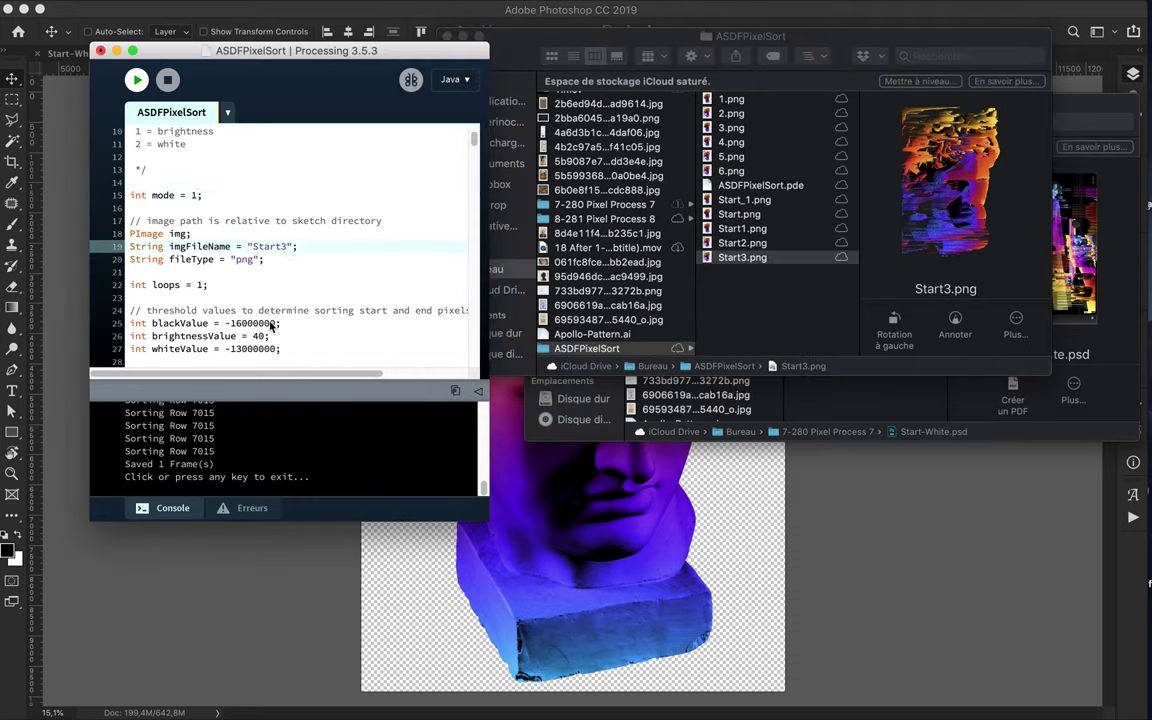
{"action": "left_click", "coordinate": [270, 325]}
{"action": "key", "text": "BackSpace"}
{"action": "key", "text": "BackSpace"}
{"action": "key", "text": "BackSpace"}
{"action": "key", "text": "Down"}
{"action": "key", "text": "Down"}
{"action": "key", "text": "BackSpace"}
{"action": "double_click", "coordinate": [256, 337]}
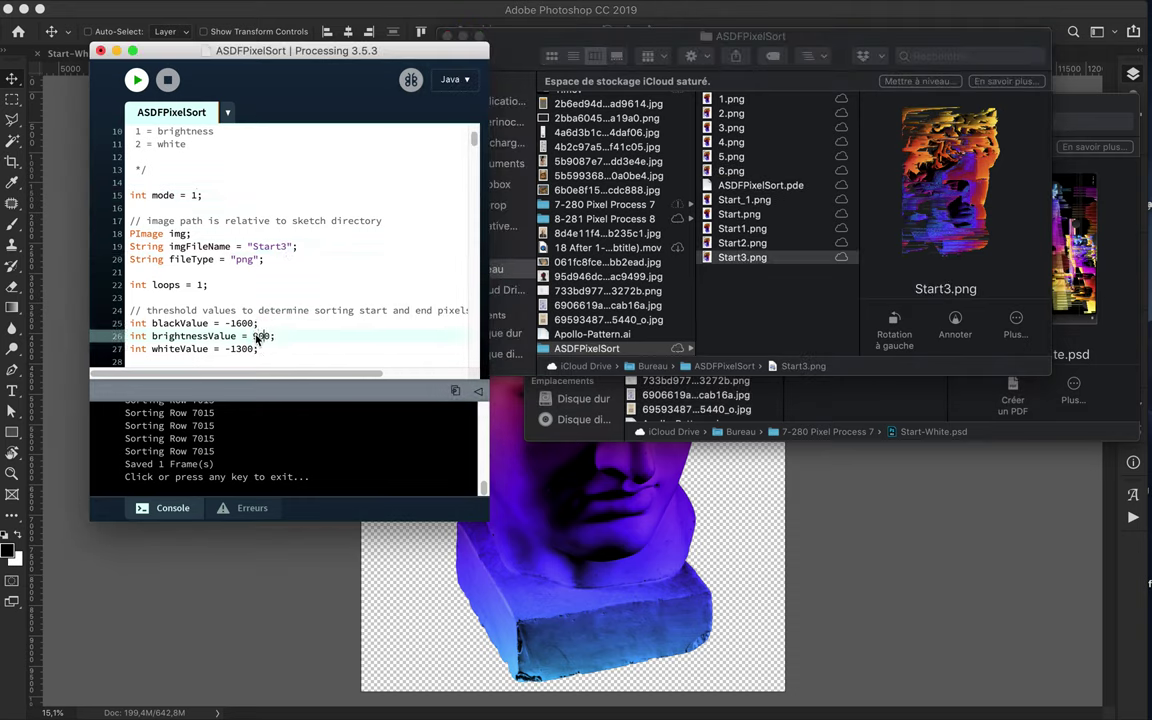
{"action": "key", "text": "BackSpace"}
{"action": "left_click", "coordinate": [265, 276]}
Run the pixel sort to produce Start3_1.png and select it in the output folder
{"action": "left_click", "coordinate": [138, 84]}
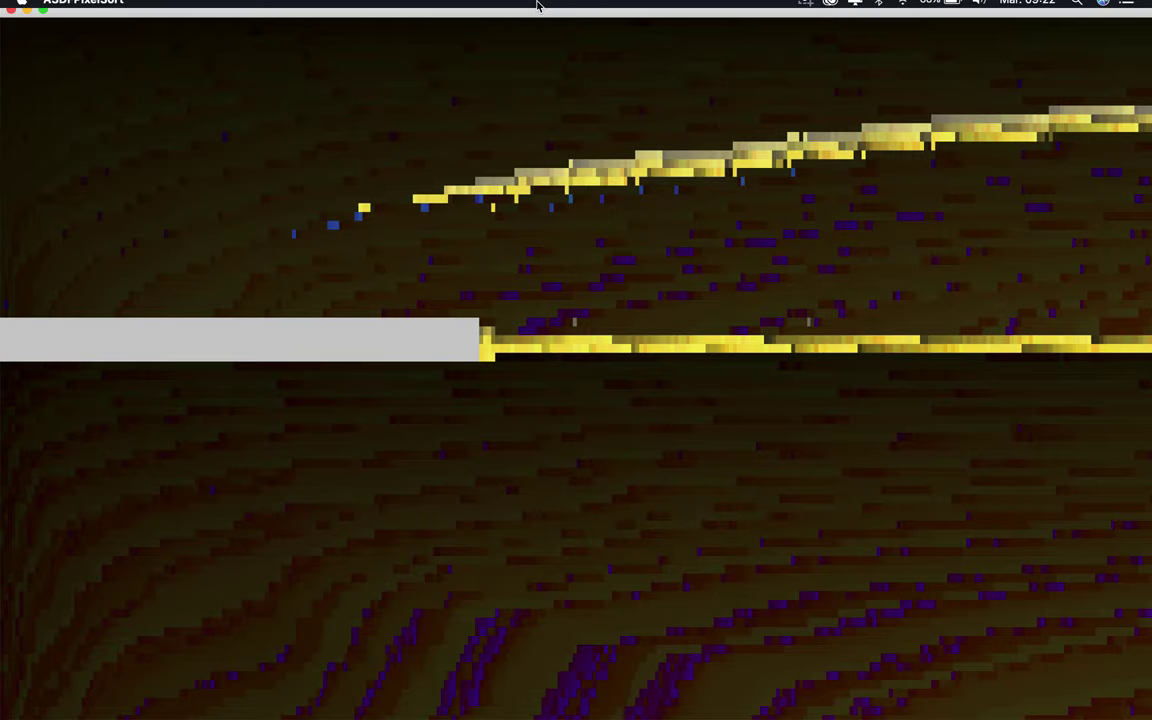
{"action": "left_click_drag", "start_coordinate": [537, 5], "coordinate": [599, 378]}
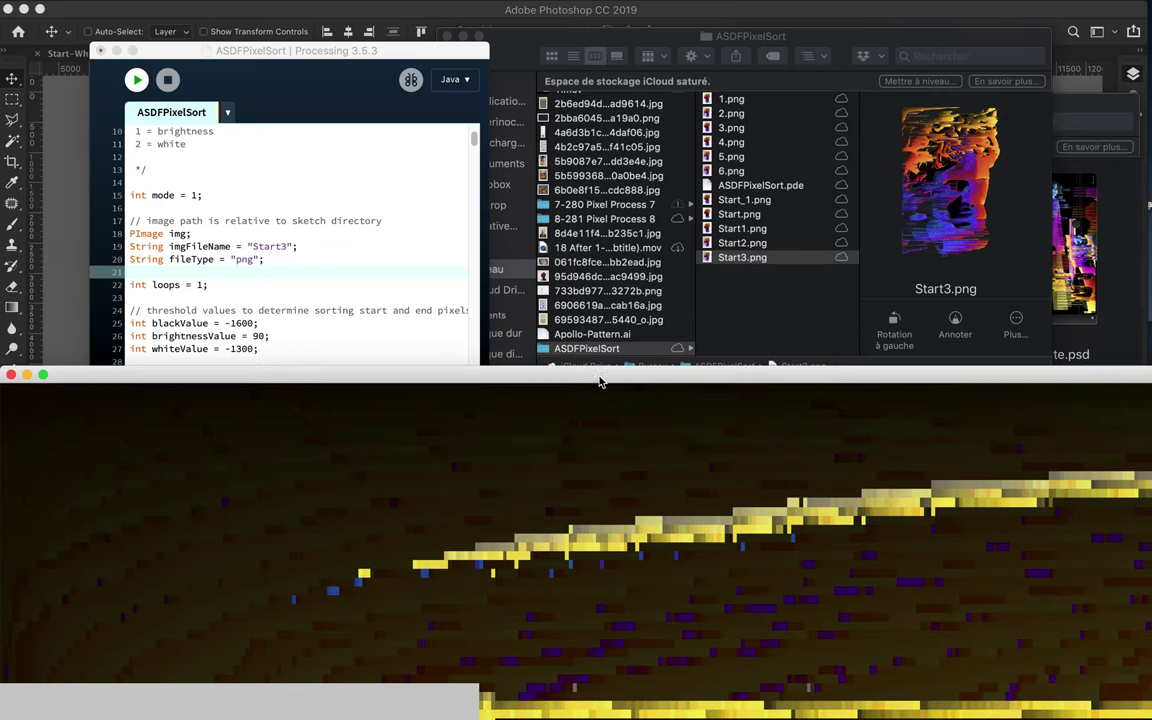
{"action": "left_click", "coordinate": [738, 325]}
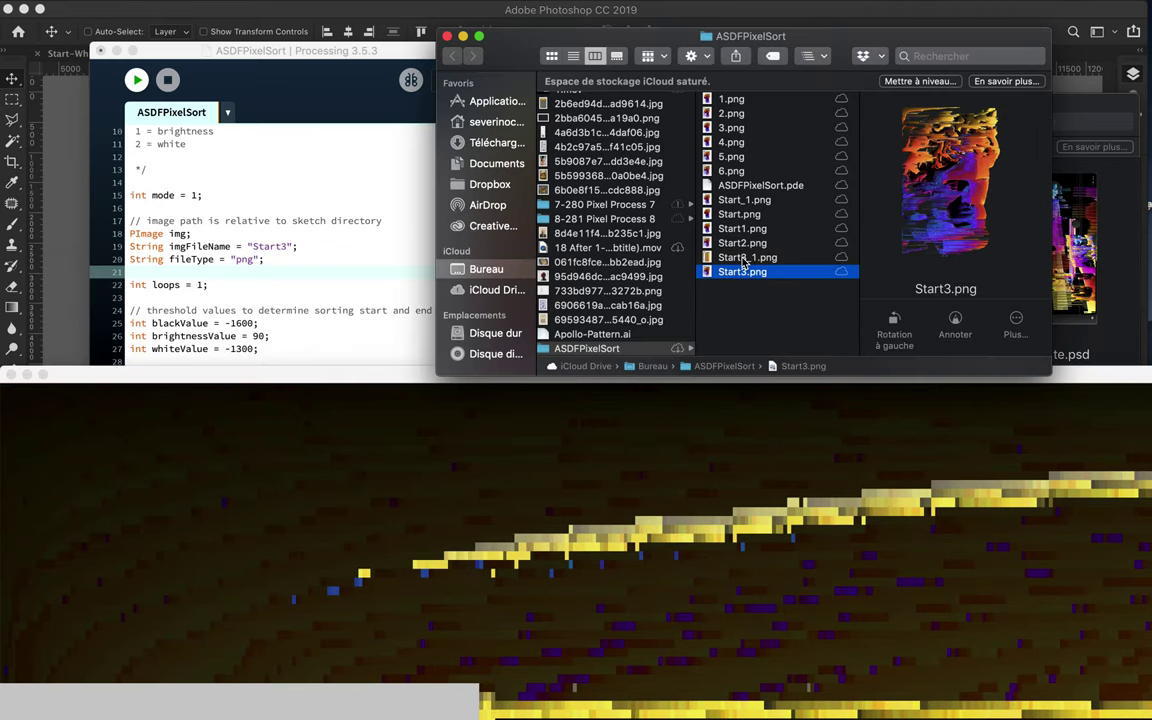
{"action": "left_click", "coordinate": [744, 258]}
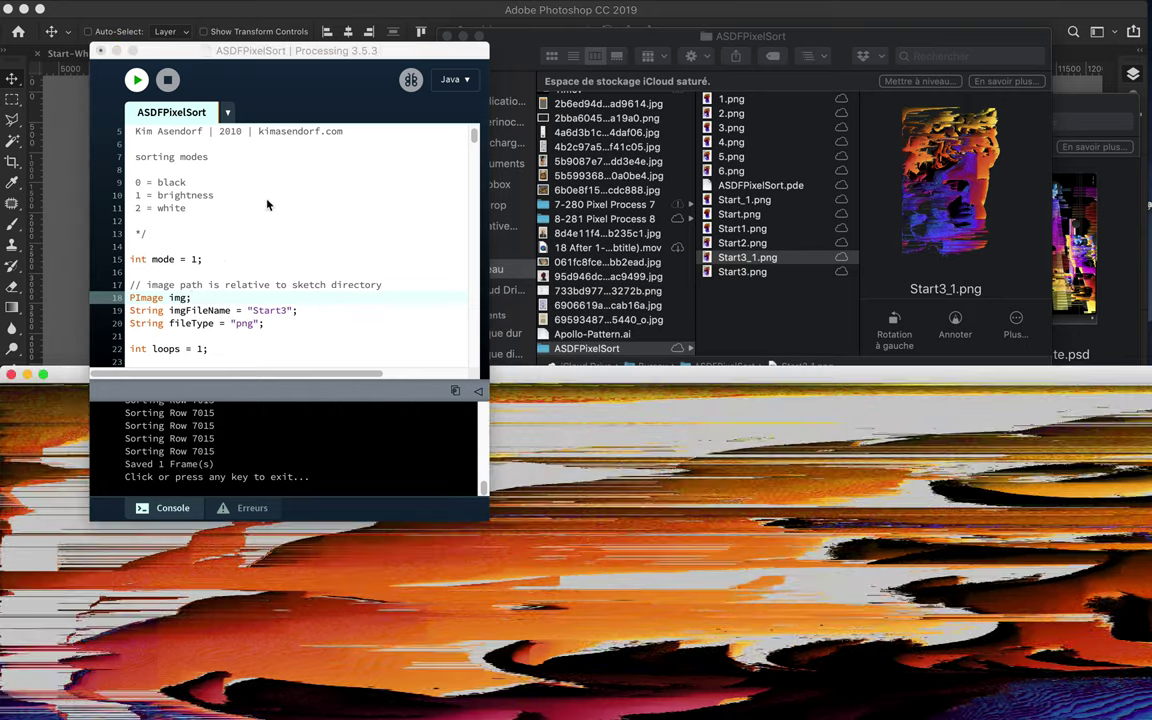
{"action": "double_click", "coordinate": [194, 259]}
Set the sorting mode to 2 (white) and rename Start3_1.png to 7.png
{"action": "type", "text": "2"}
{"action": "key", "text": "super+Tab"}
{"action": "key", "text": "Return"}
{"action": "type", "text": "7"}
{"action": "key", "text": "Return"}
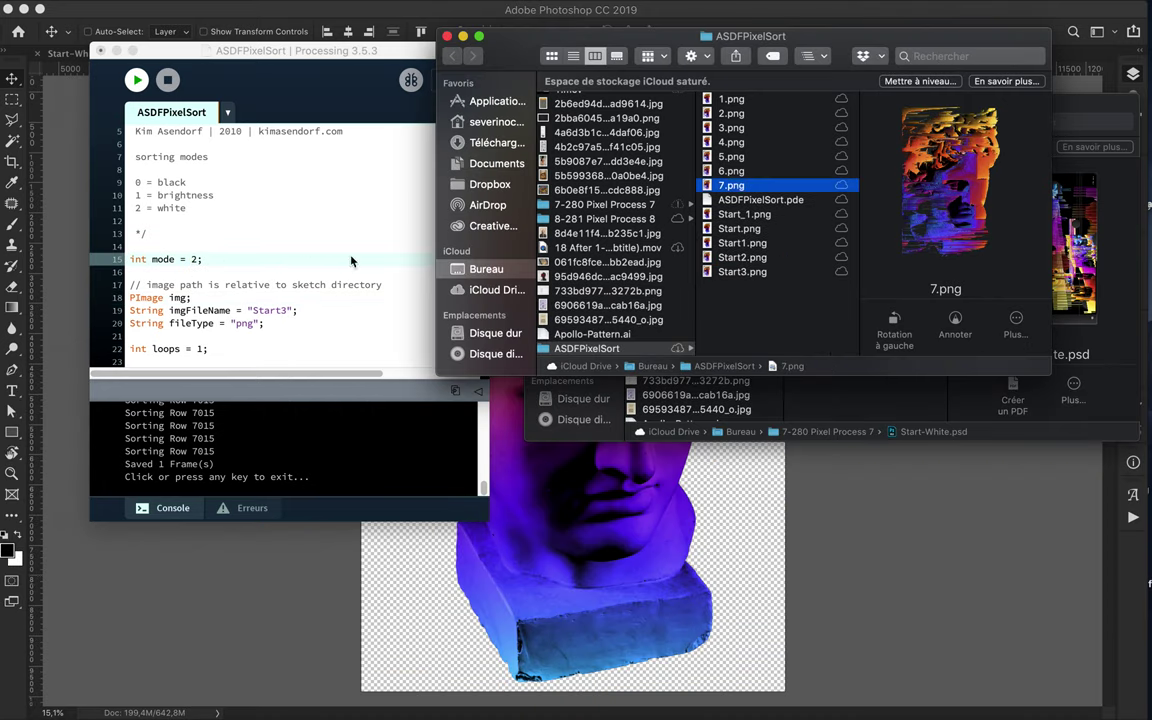
Re-sort image 7 in white mode and preview the resulting 7_2.png among the outputs
{"action": "double_click", "coordinate": [276, 312]}
{"action": "left_click", "coordinate": [136, 79]}
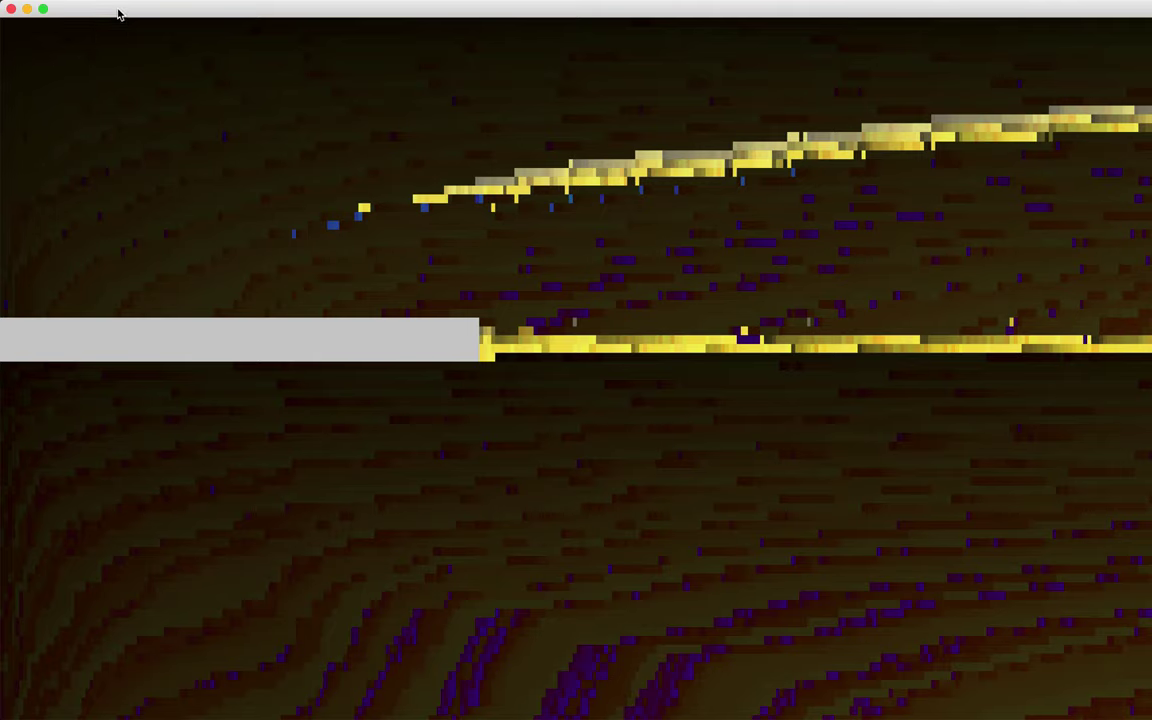
{"action": "left_click_drag", "start_coordinate": [118, 14], "coordinate": [118, 420]}
{"action": "left_click", "coordinate": [736, 185]}
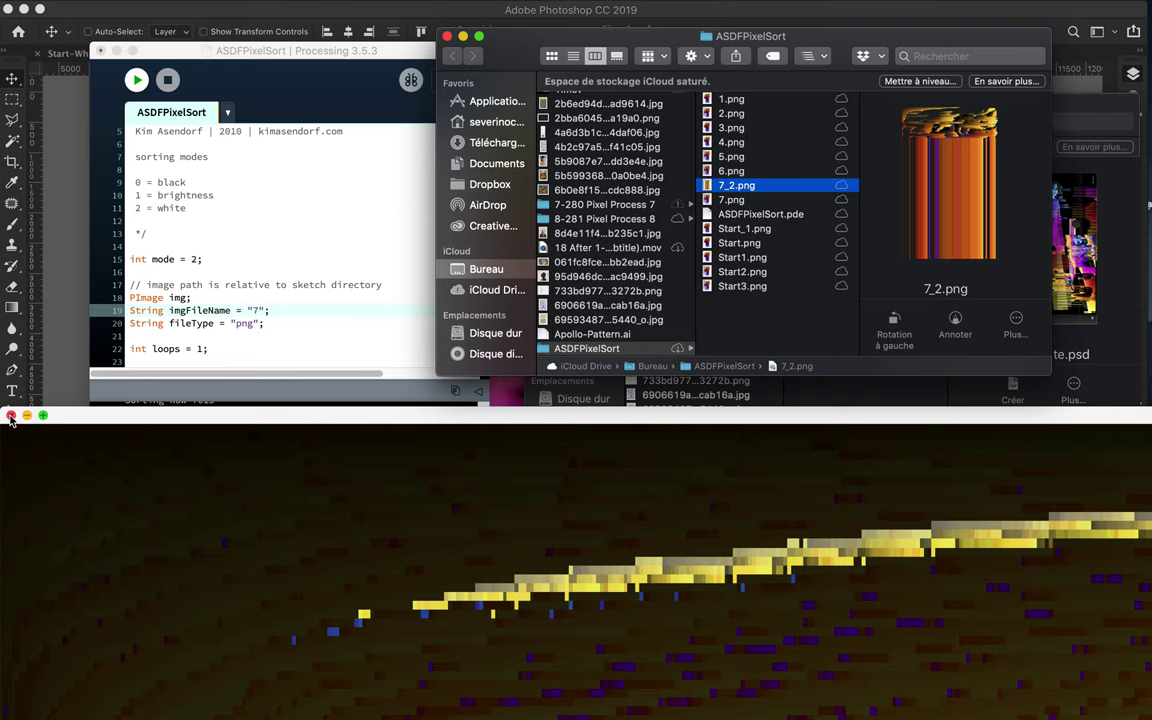
{"action": "left_click", "coordinate": [744, 228]}
{"action": "left_click", "coordinate": [748, 104]}
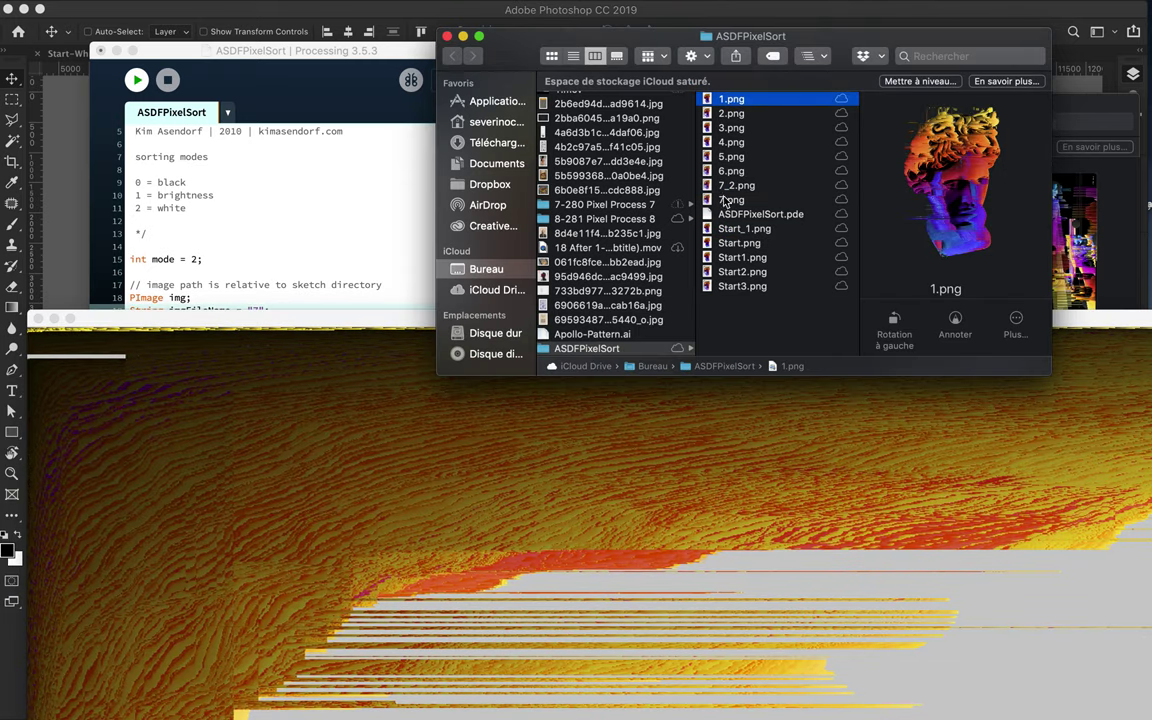
{"action": "left_click", "coordinate": [736, 185]}
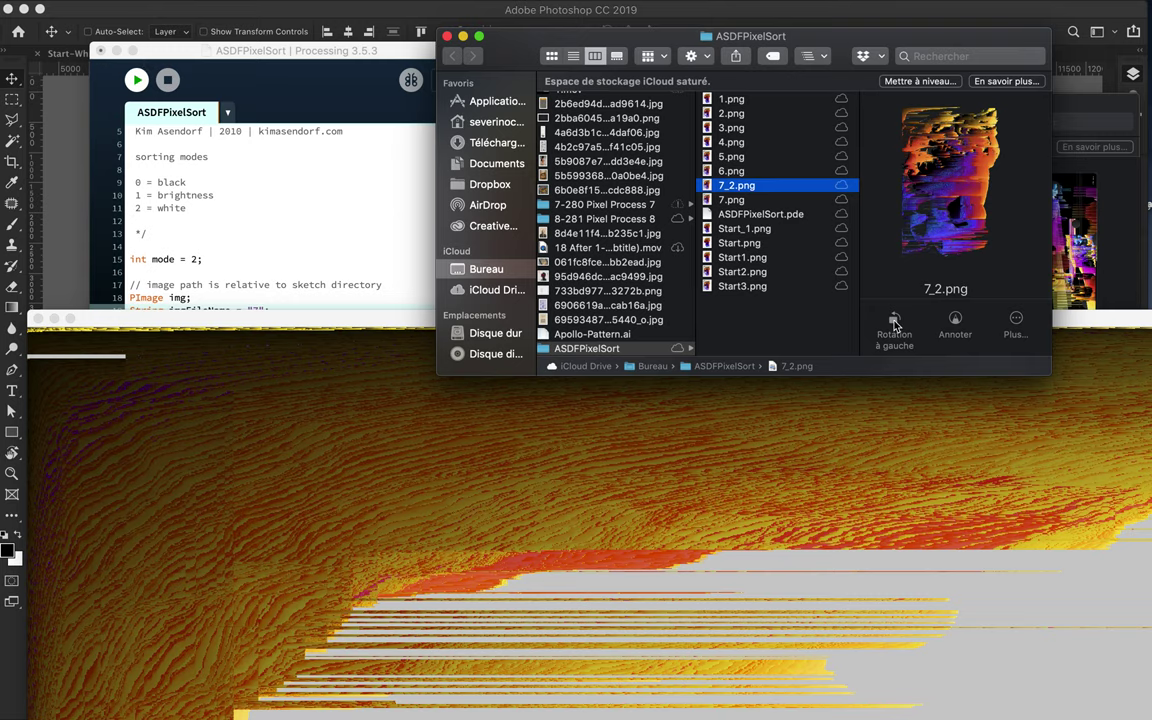
Quit Processing without saving the sketch
{"action": "key", "text": "Return"}
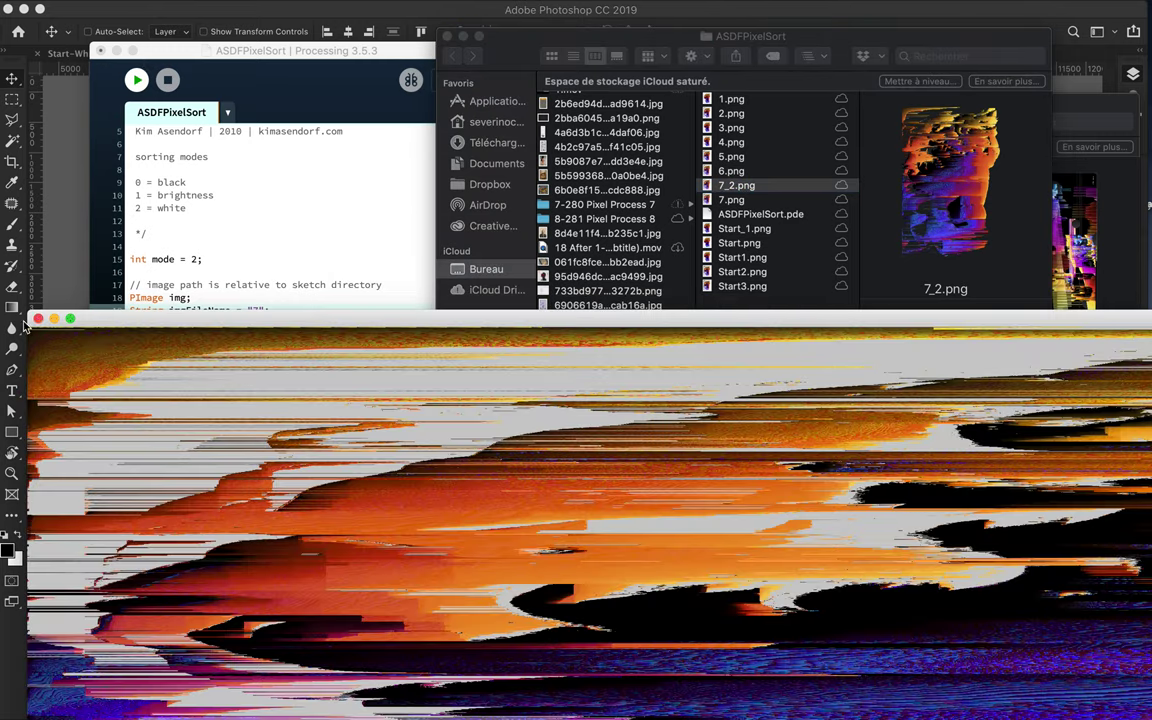
{"action": "key", "text": "super+q"}
{"action": "key", "text": "super+q"}
{"action": "key", "text": "super+d"}
{"action": "left_click", "coordinate": [895, 322]}
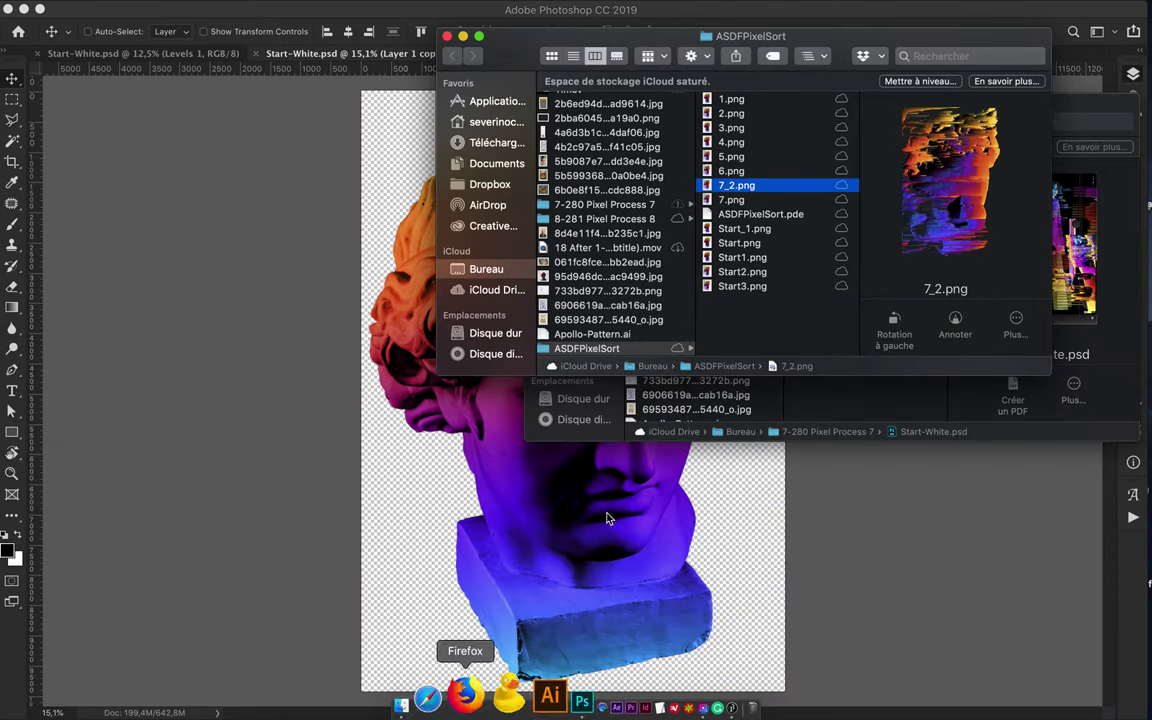
Place the sorted images 1.png–7.png onto the poster as separate layers
{"action": "left_click", "coordinate": [731, 98], "text": "shift"}
{"action": "left_click_drag", "start_coordinate": [731, 98], "coordinate": [565, 341]}
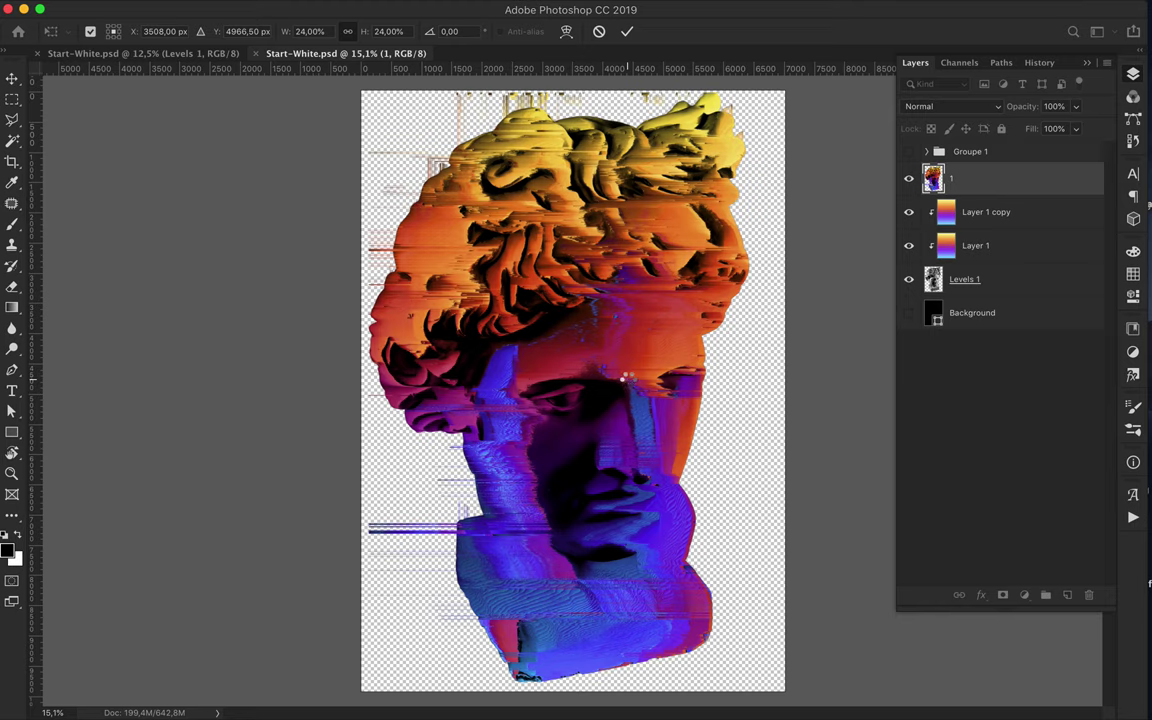
{"action": "key", "text": "Return"}
{"action": "key", "text": "Return"}
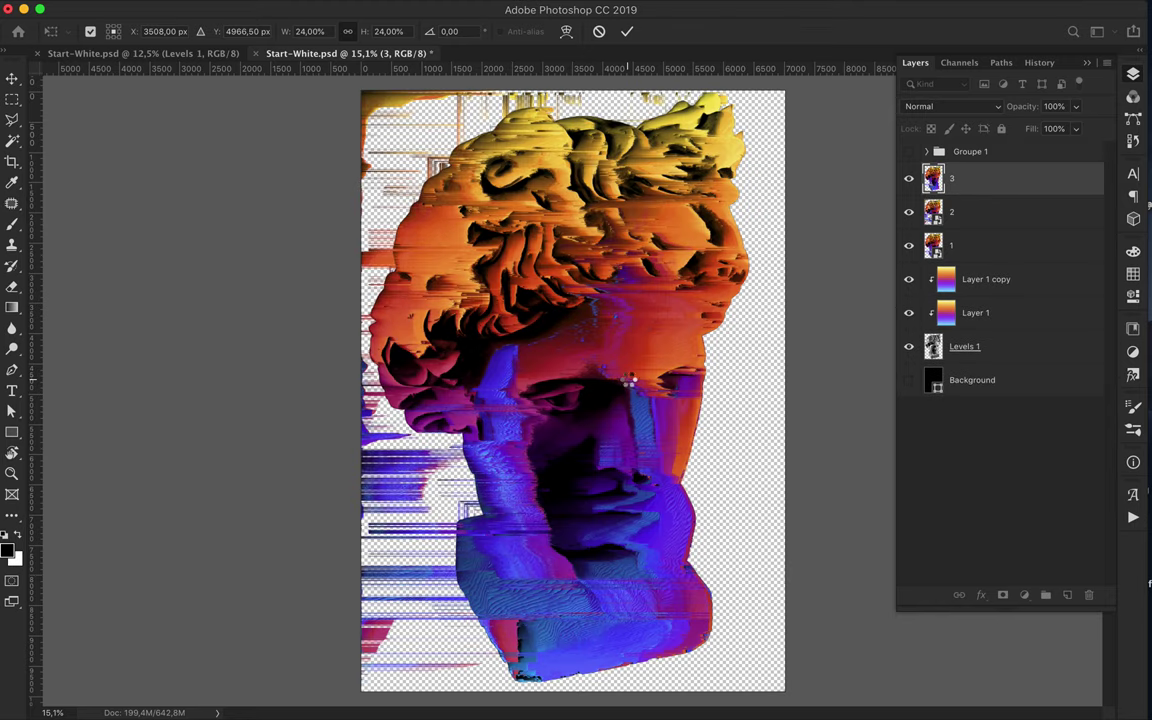
{"action": "key", "text": "Return"}
{"action": "key", "text": "Return"}
{"action": "key", "text": "Return"}
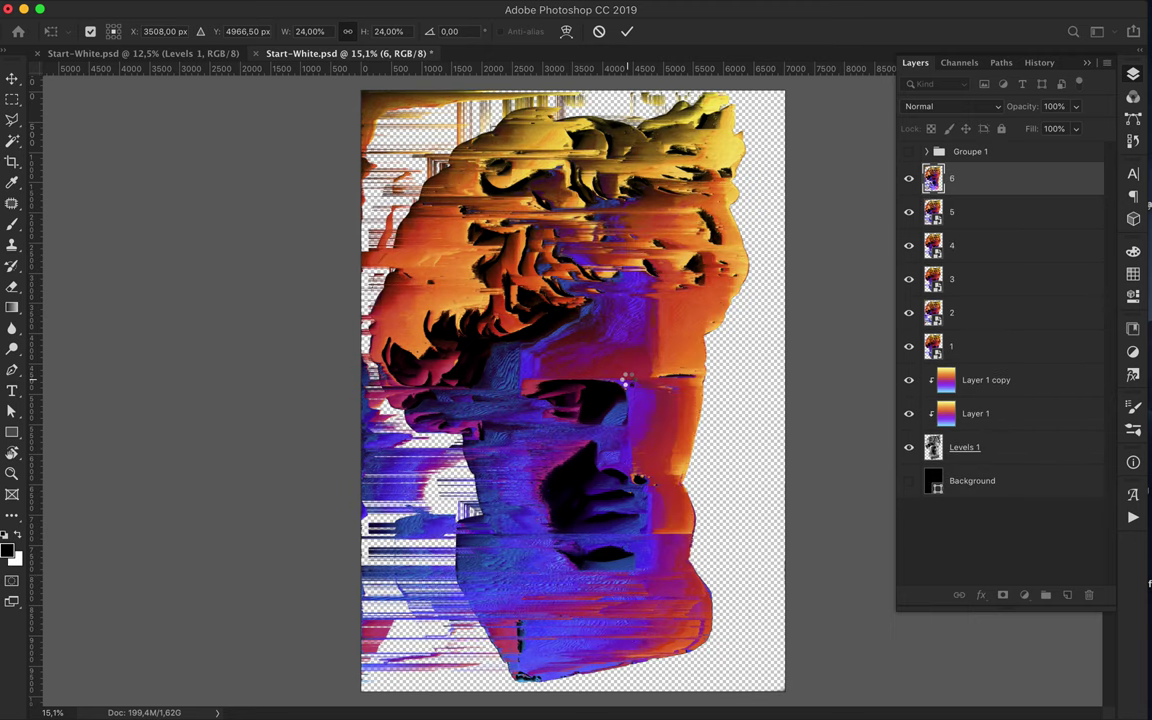
{"action": "key", "text": "Return"}
{"action": "key", "text": "Return"}
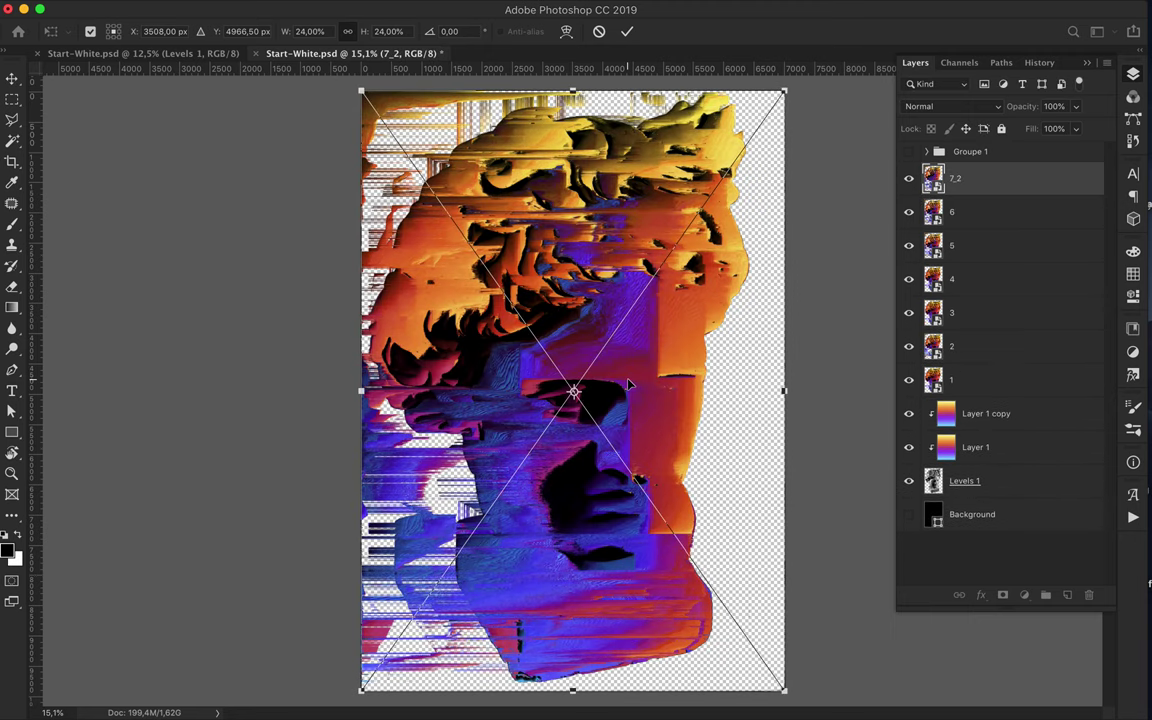
{"action": "key", "text": "Return"}
Hide layer 7, then rotate 7_2 by -90°, scale it to 17%, and fit it across the lower half
{"action": "left_click_drag", "start_coordinate": [690, 250], "coordinate": [866, 247]}
{"action": "key", "text": "ctrl+comma"}
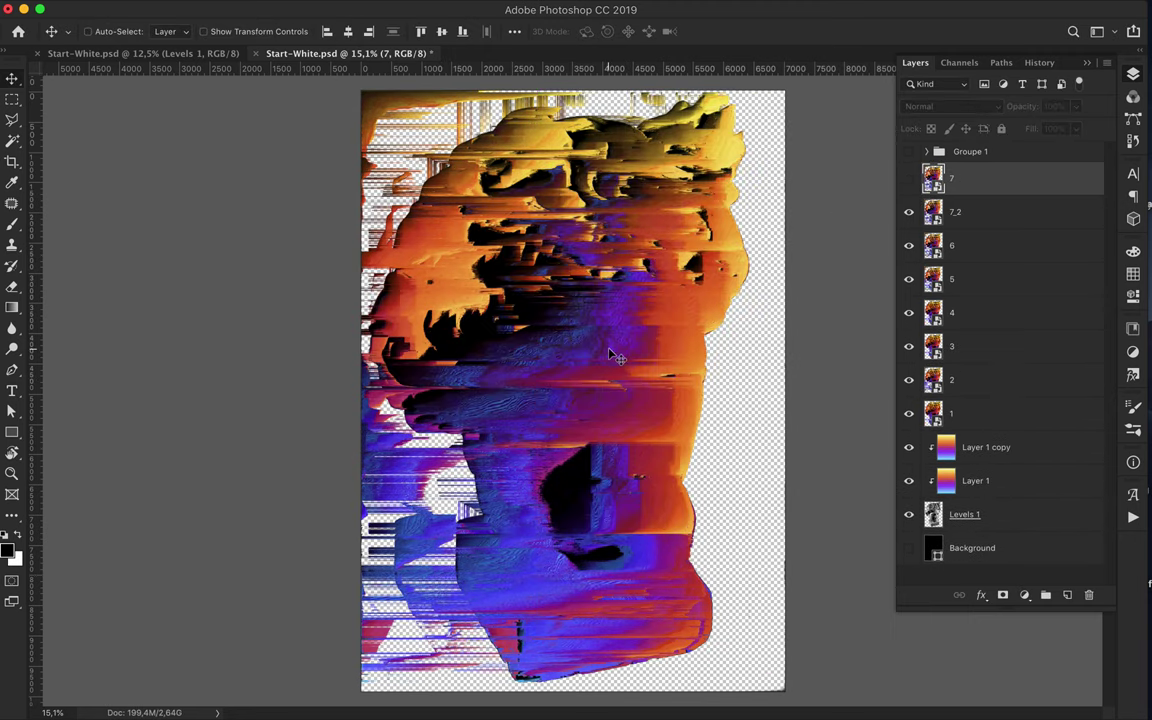
{"action": "left_click", "coordinate": [1050, 215]}
{"action": "key", "text": "ctrl+t"}
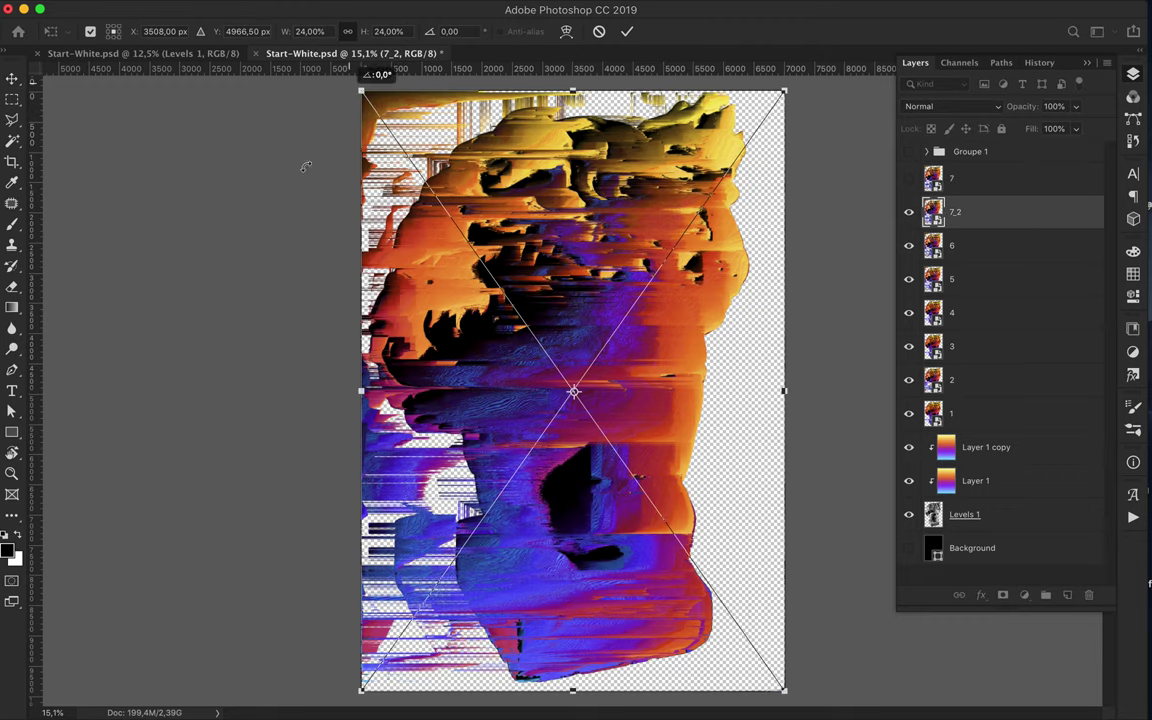
{"action": "left_click_drag", "start_coordinate": [301, 167], "coordinate": [284, 452]}
{"action": "left_click_drag", "start_coordinate": [543, 437], "coordinate": [630, 549]}
{"action": "left_click_drag", "start_coordinate": [958, 706], "coordinate": [800, 630]}
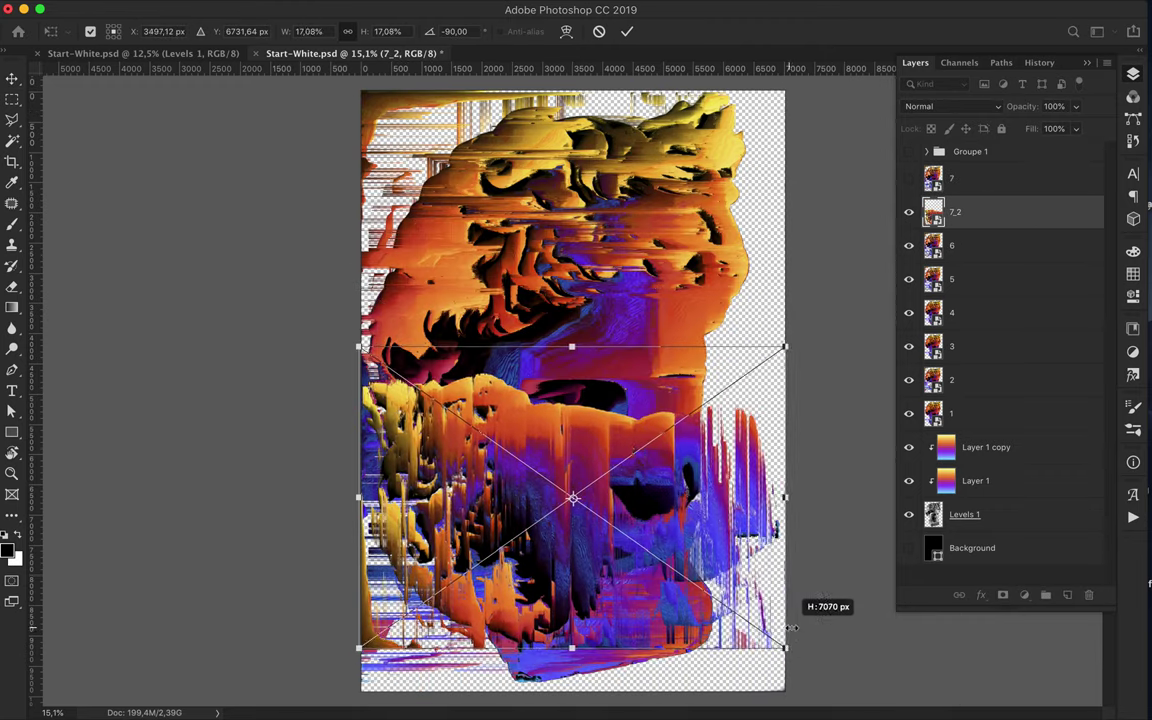
{"action": "left_click_drag", "start_coordinate": [620, 500], "coordinate": [676, 566]}
{"action": "key", "text": "Return"}
Bring the poster document back to the front and open the adjustment layers menu
{"action": "left_click", "coordinate": [470, 700]}
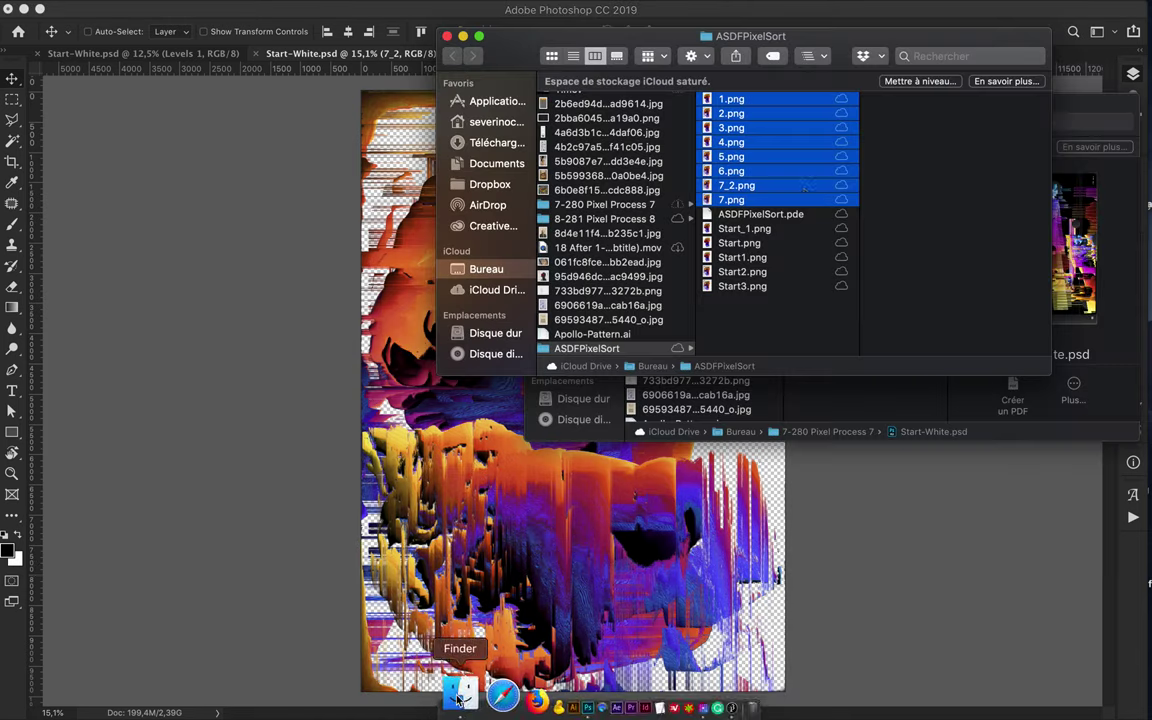
{"action": "left_click_drag", "start_coordinate": [726, 173], "coordinate": [678, 366]}
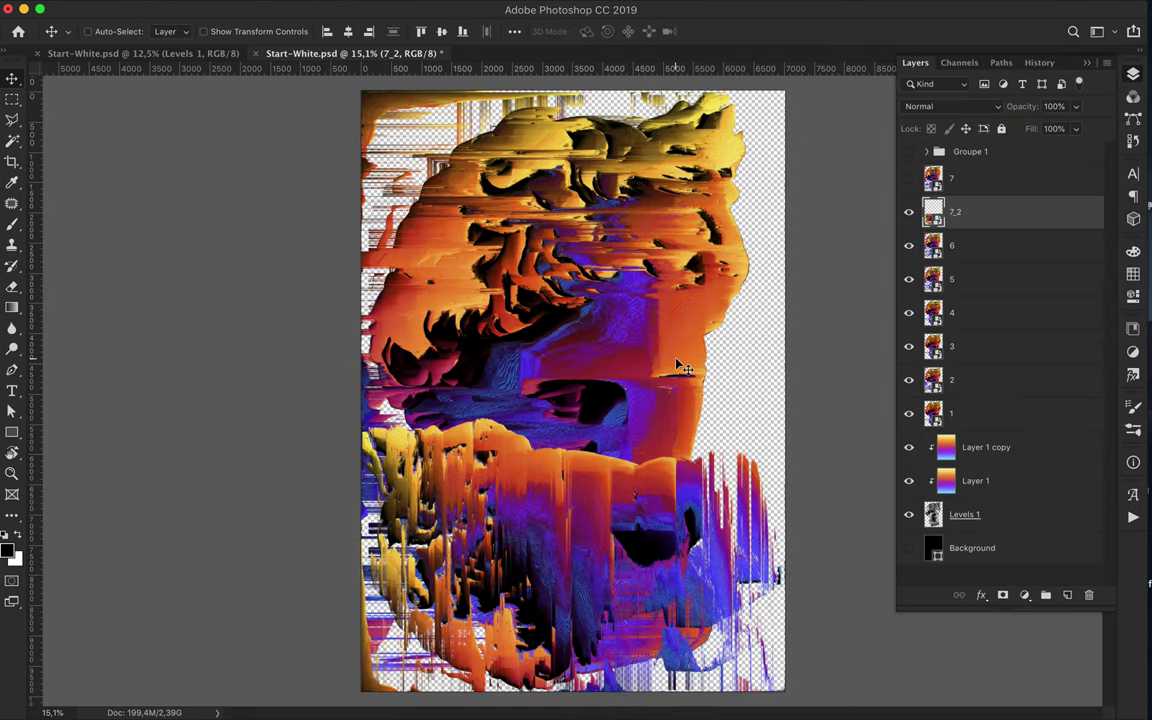
{"action": "left_click", "coordinate": [1024, 595]}
Try a Curves adjustment with points at 51/75 and 181/169, then delete it
{"action": "left_click", "coordinate": [1040, 689]}
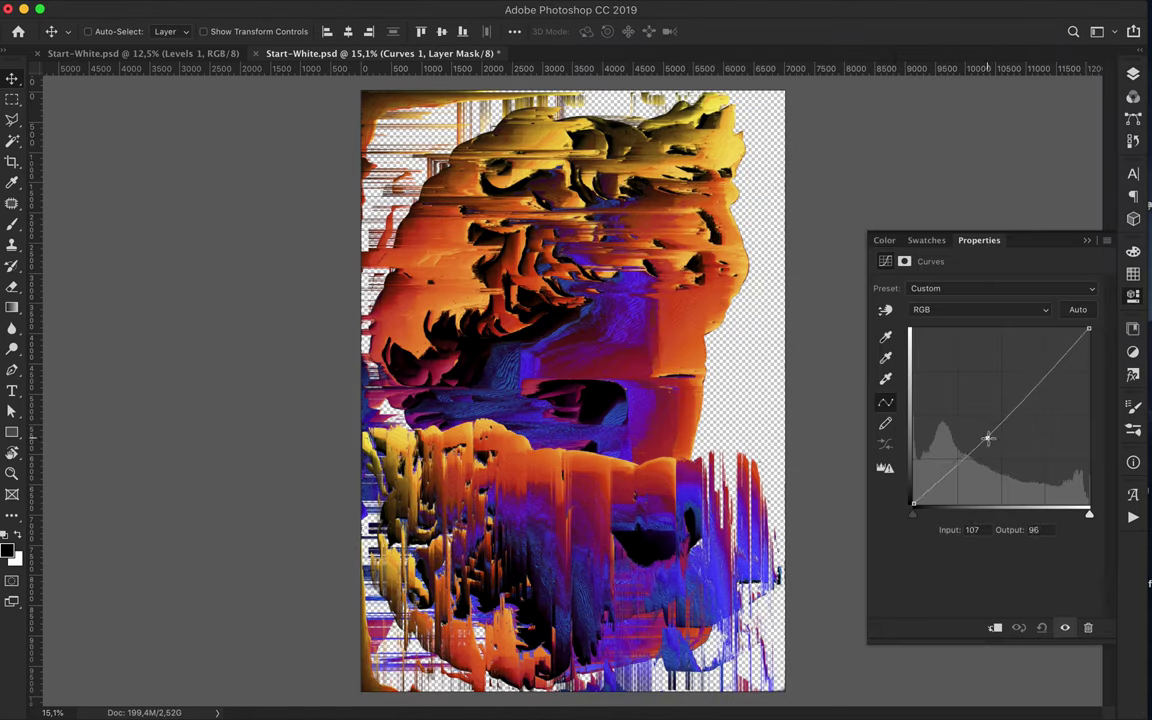
{"action": "left_click_drag", "start_coordinate": [987, 437], "coordinate": [1061, 375]}
{"action": "mouse_move", "coordinate": [913, 500]}
{"action": "left_mouse_down"}
{"action": "mouse_move", "coordinate": [1041, 302]}
{"action": "mouse_move", "coordinate": [1083, 488]}
{"action": "mouse_move", "coordinate": [949, 452]}
{"action": "left_mouse_up"}
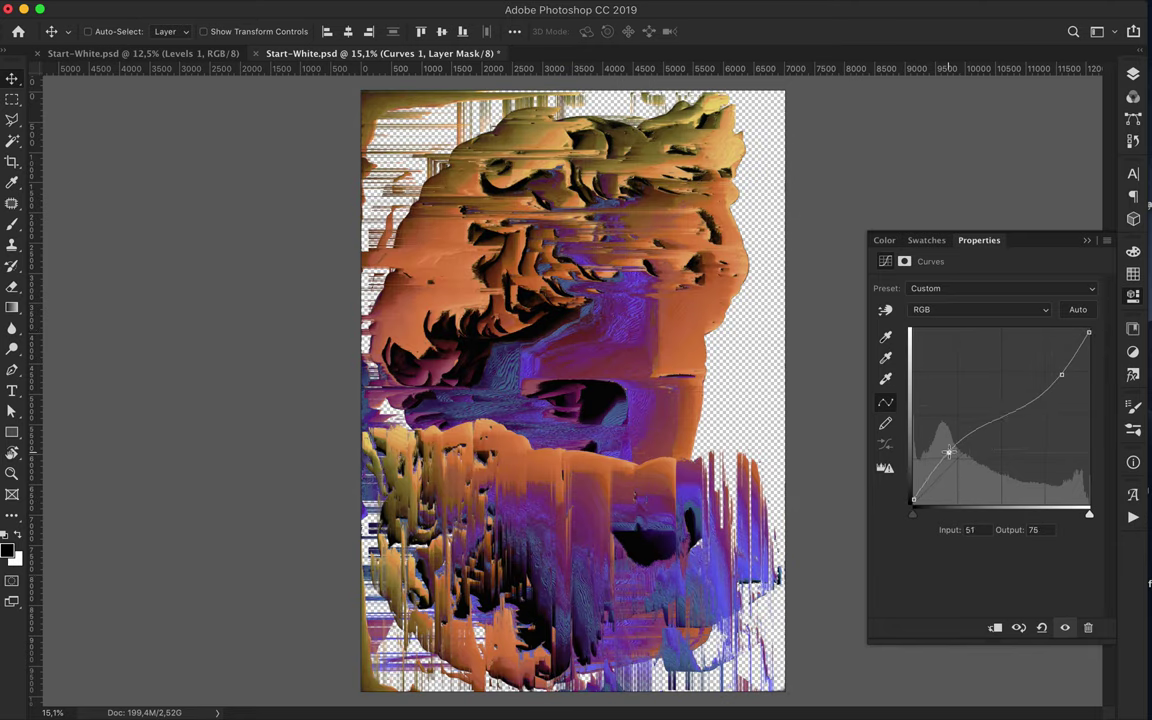
{"action": "left_click_drag", "start_coordinate": [1041, 373], "coordinate": [1036, 390]}
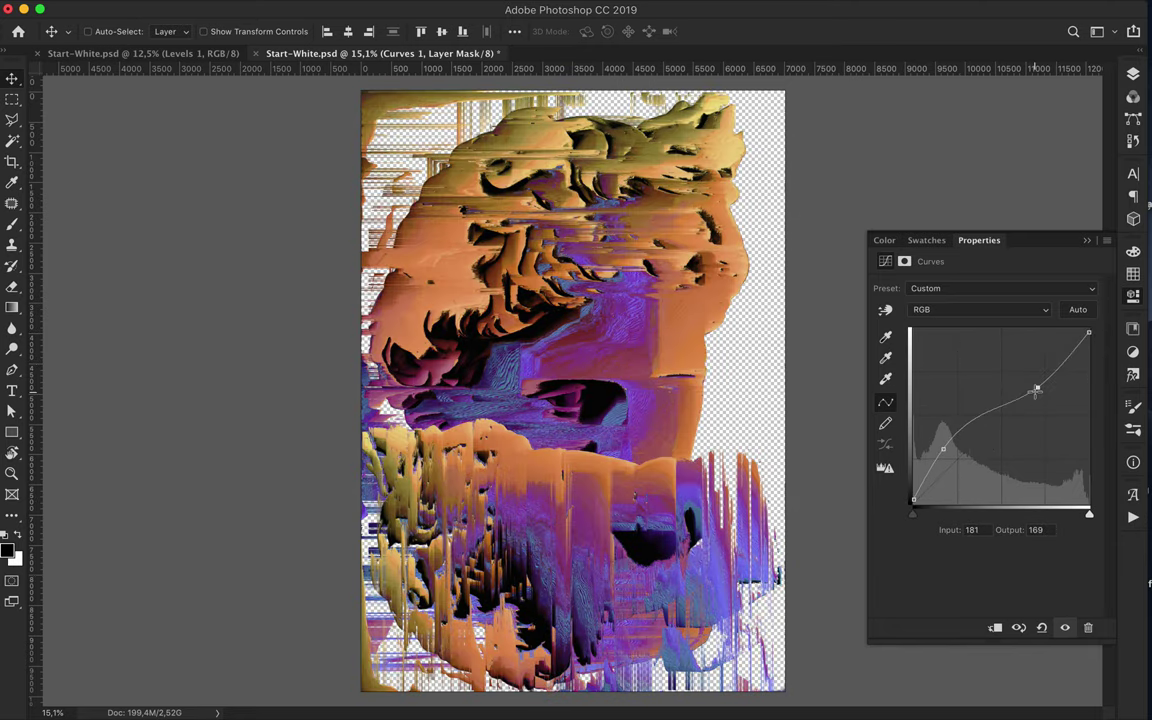
{"action": "key", "text": "F7"}
{"action": "key", "text": "BackSpace"}
Add a Levels adjustment layer with slightly darker shadows and shifted midtones
{"action": "left_click", "coordinate": [1024, 594]}
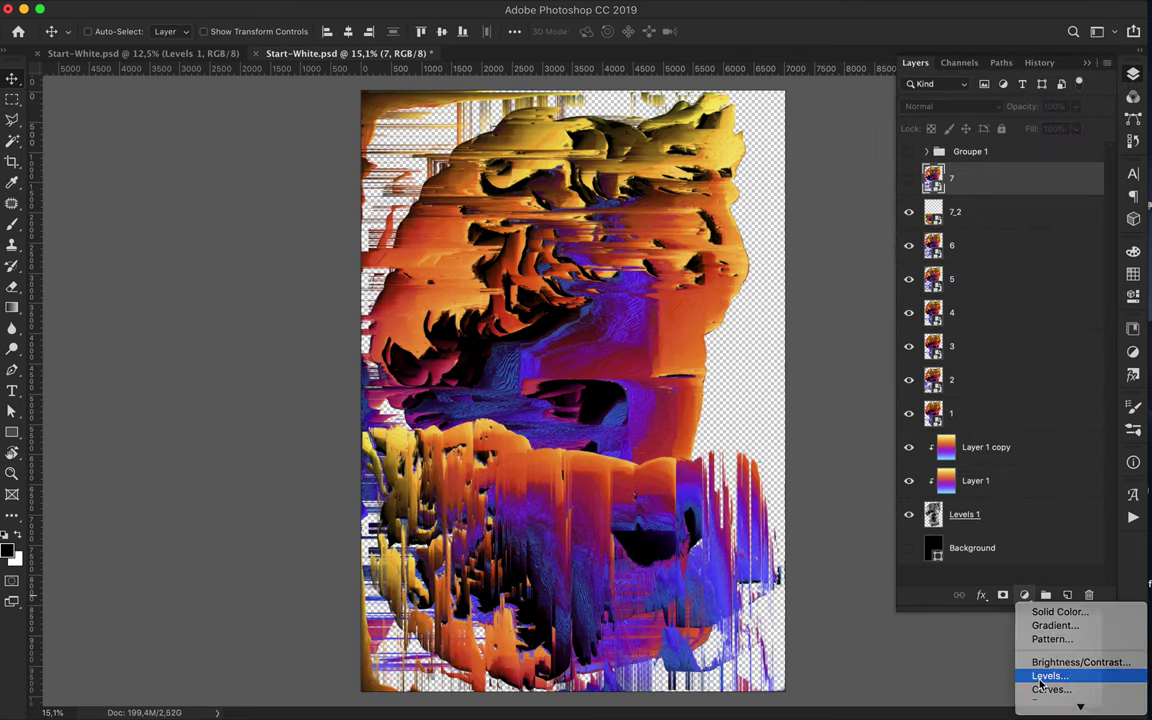
{"action": "left_click", "coordinate": [1036, 677]}
{"action": "left_click_drag", "start_coordinate": [1094, 405], "coordinate": [1080, 405]}
{"action": "left_click_drag", "start_coordinate": [1001, 405], "coordinate": [990, 406]}
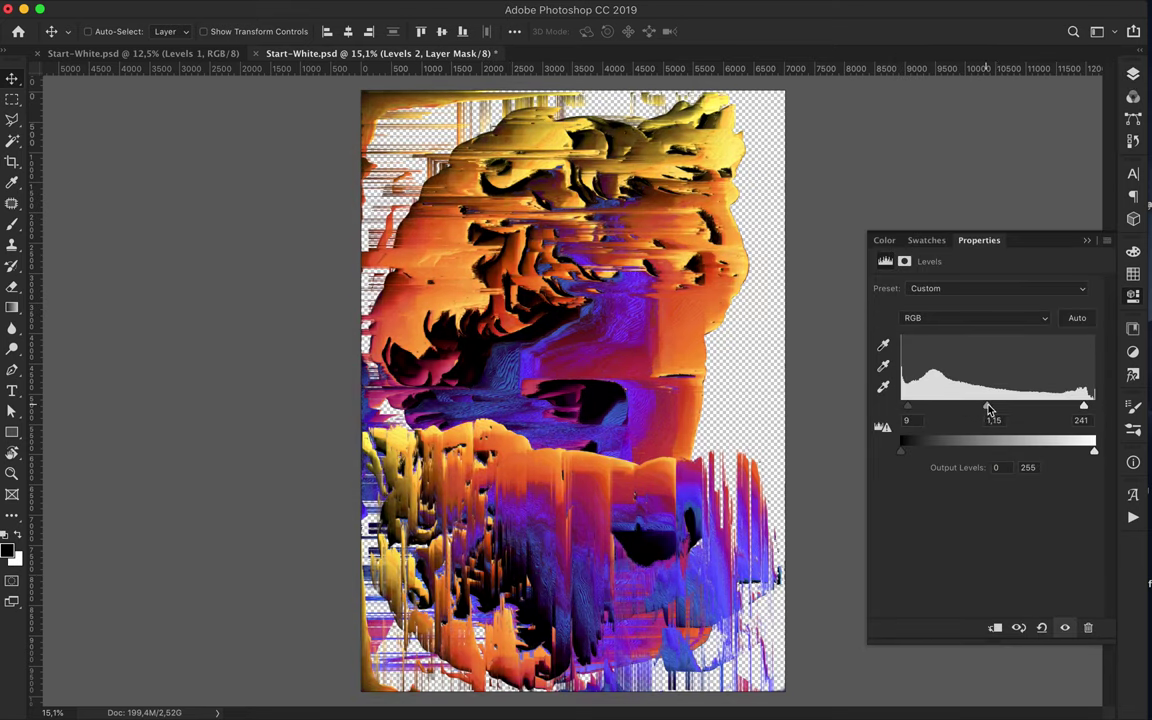
{"action": "key", "text": "F7"}
Add a Hue/Saturation layer with shifted hue, test Colorize, then move and hide layer 6
{"action": "left_click", "coordinate": [1024, 594]}
{"action": "left_click", "coordinate": [1035, 627]}
{"action": "mouse_move", "coordinate": [985, 345]}
{"action": "left_mouse_down"}
{"action": "mouse_move", "coordinate": [901, 347]}
{"action": "mouse_move", "coordinate": [1005, 347]}
{"action": "mouse_move", "coordinate": [938, 383]}
{"action": "mouse_move", "coordinate": [985, 380]}
{"action": "mouse_move", "coordinate": [986, 348]}
{"action": "left_mouse_up"}
{"action": "left_click", "coordinate": [959, 431]}
{"action": "left_click", "coordinate": [959, 431]}
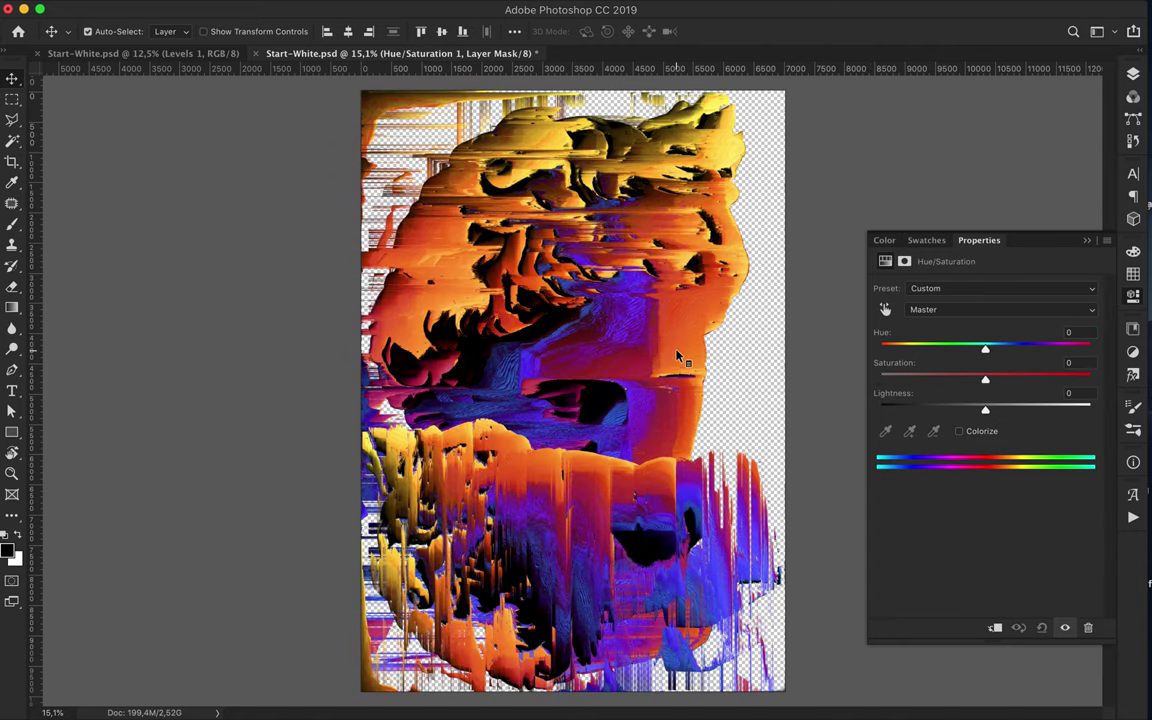
{"action": "left_click_drag", "start_coordinate": [678, 357], "coordinate": [700, 290]}
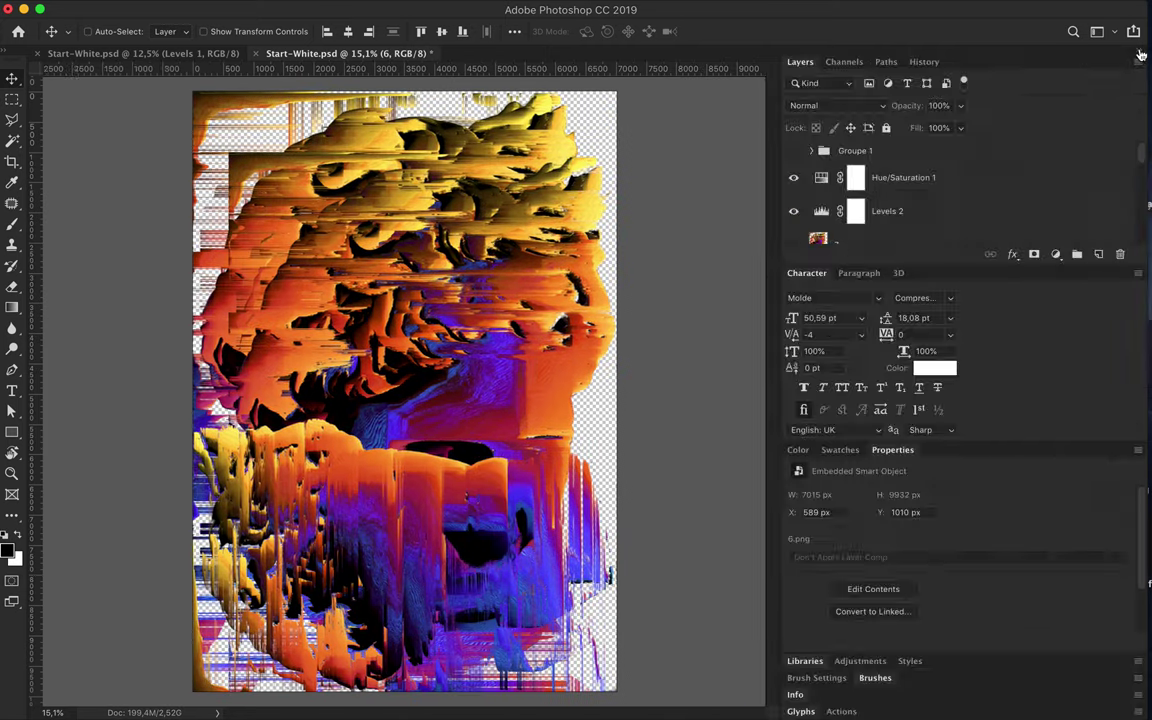
{"action": "left_click", "coordinate": [909, 312]}
Hide layers 5 through 1 to isolate the remaining statue version
{"action": "left_click", "coordinate": [909, 346]}
{"action": "left_click", "coordinate": [909, 380]}
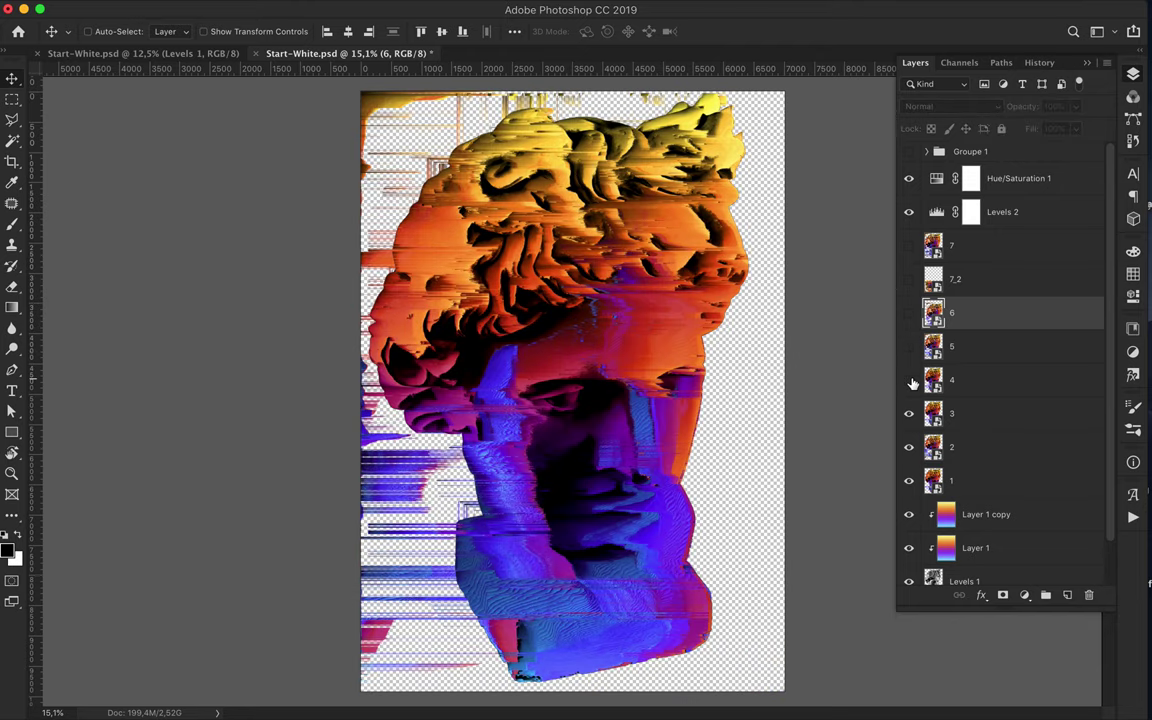
{"action": "left_click", "coordinate": [909, 413]}
{"action": "left_click", "coordinate": [909, 447]}
{"action": "left_click", "coordinate": [909, 481]}
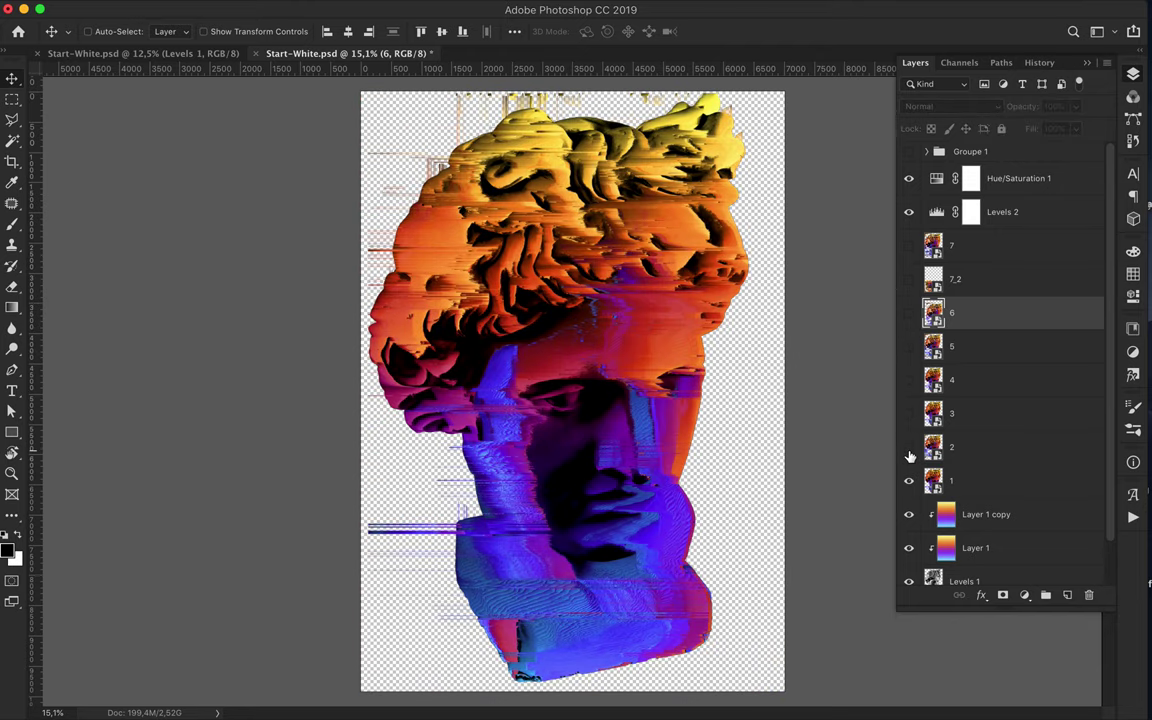
Copy a lower-canvas band and a band from layer 3 onto new layers
{"action": "key", "text": "m"}
{"action": "left_click_drag", "start_coordinate": [420, 500], "coordinate": [755, 697]}
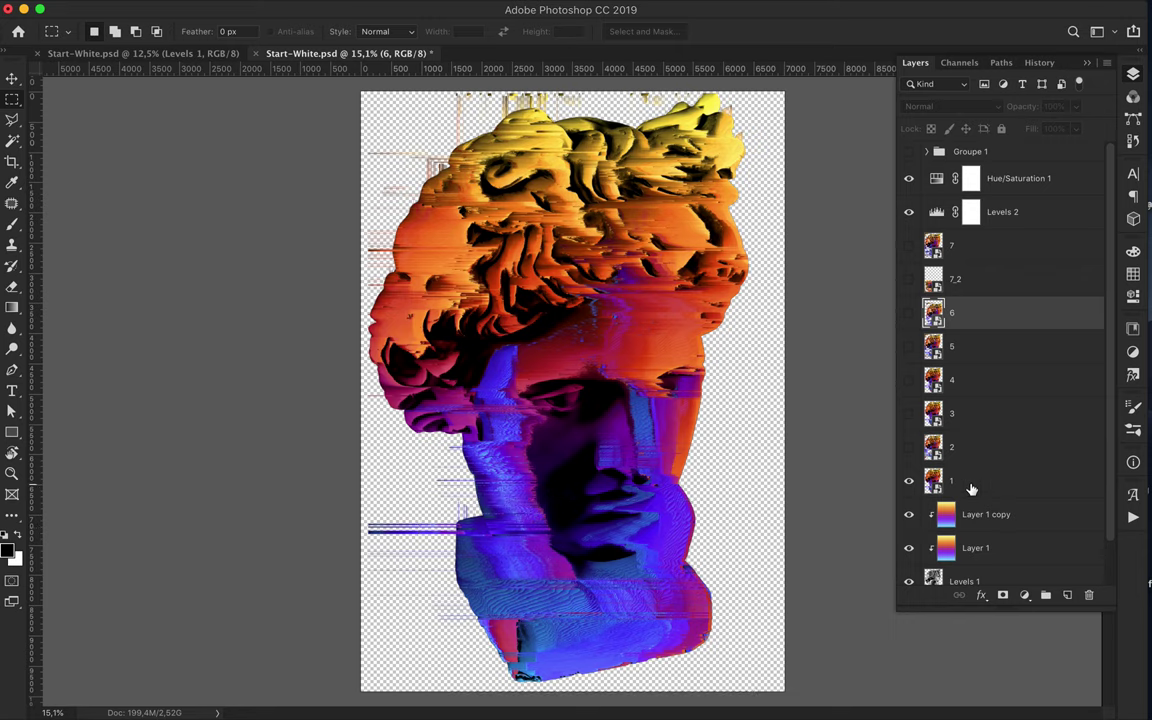
{"action": "key", "text": "ctrl+j"}
{"action": "left_click", "coordinate": [909, 413]}
{"action": "left_click", "coordinate": [909, 447]}
{"action": "left_click_drag", "start_coordinate": [625, 355], "coordinate": [750, 435]}
{"action": "key", "text": "ctrl+j"}
{"action": "left_click", "coordinate": [909, 447]}
Copy a block near the head from layer 4 and the lower part of layer 5 onto new layers
{"action": "left_click", "coordinate": [960, 380]}
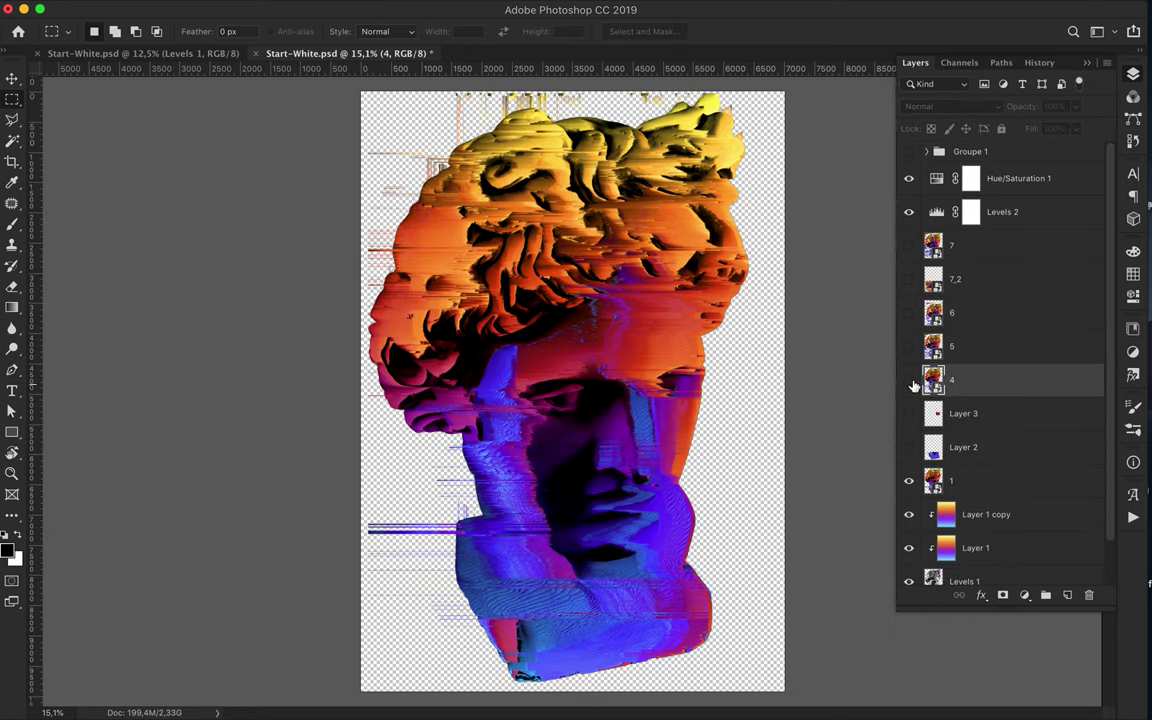
{"action": "left_click", "coordinate": [909, 380]}
{"action": "left_click_drag", "start_coordinate": [505, 187], "coordinate": [684, 237]}
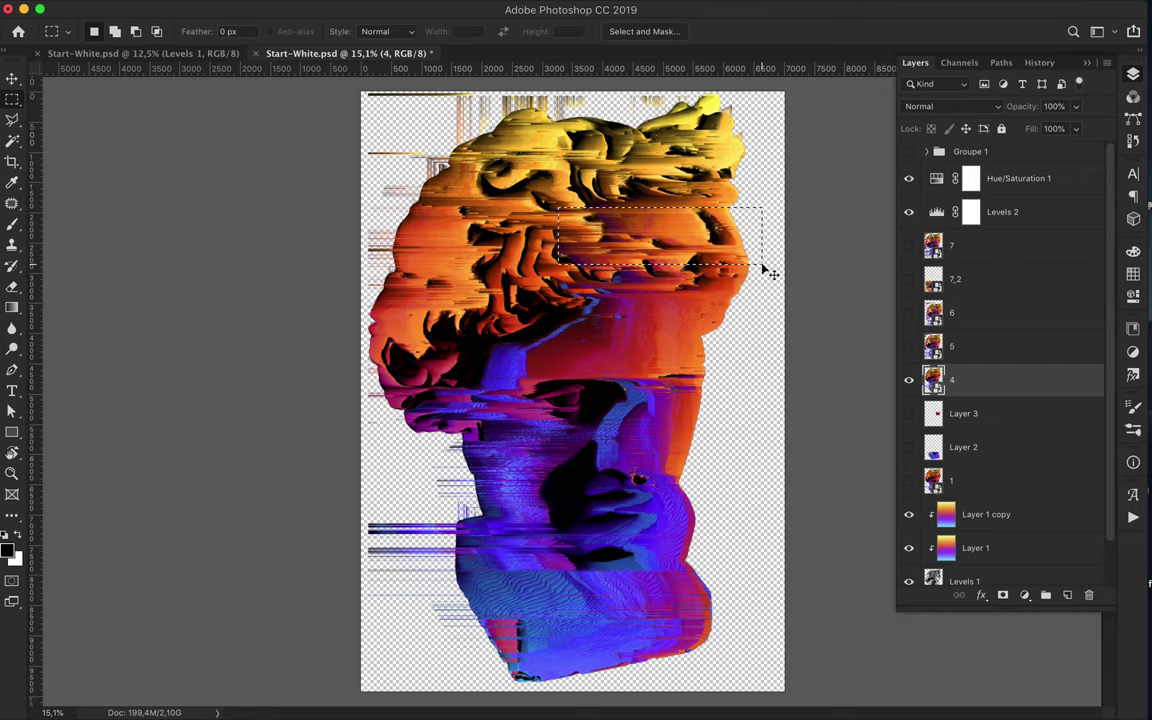
{"action": "key", "text": "ctrl+j"}
{"action": "left_click", "coordinate": [909, 380]}
{"action": "left_click", "coordinate": [909, 346]}
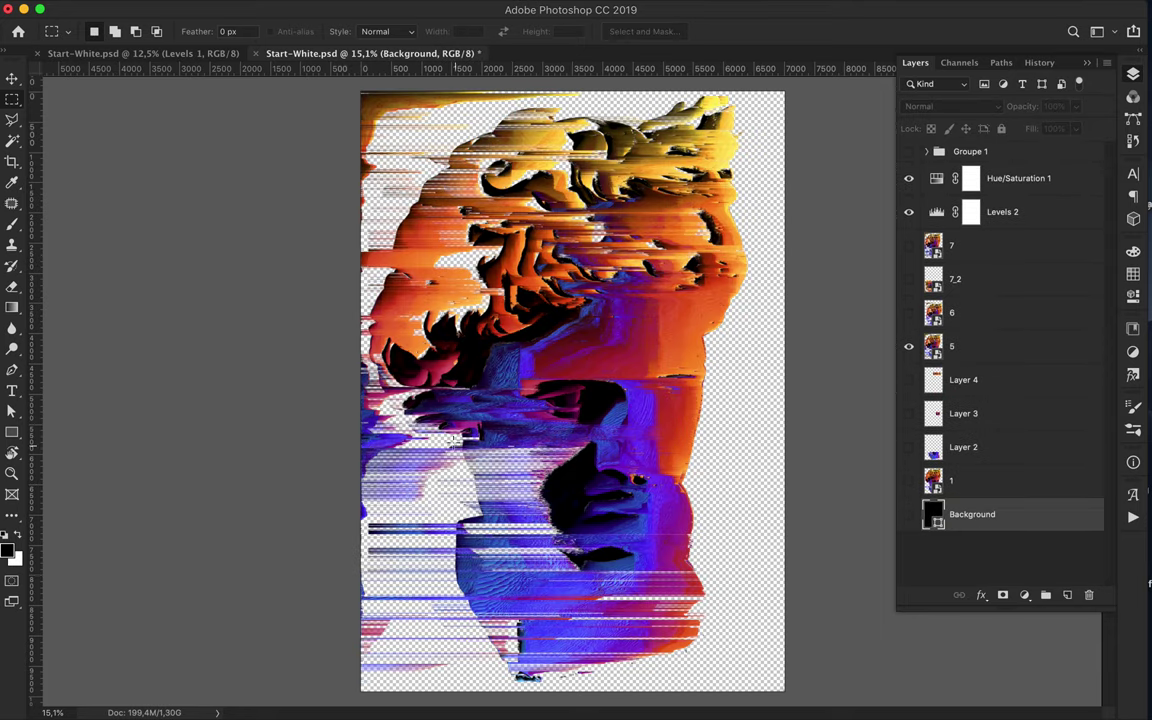
{"action": "left_click_drag", "start_coordinate": [455, 430], "coordinate": [790, 700]}
{"action": "key", "text": "ctrl+j"}
Lift the layer 5 selection onto its own layer and remove layer 6
{"action": "key", "text": "v"}
{"action": "key", "text": "ctrl+z"}
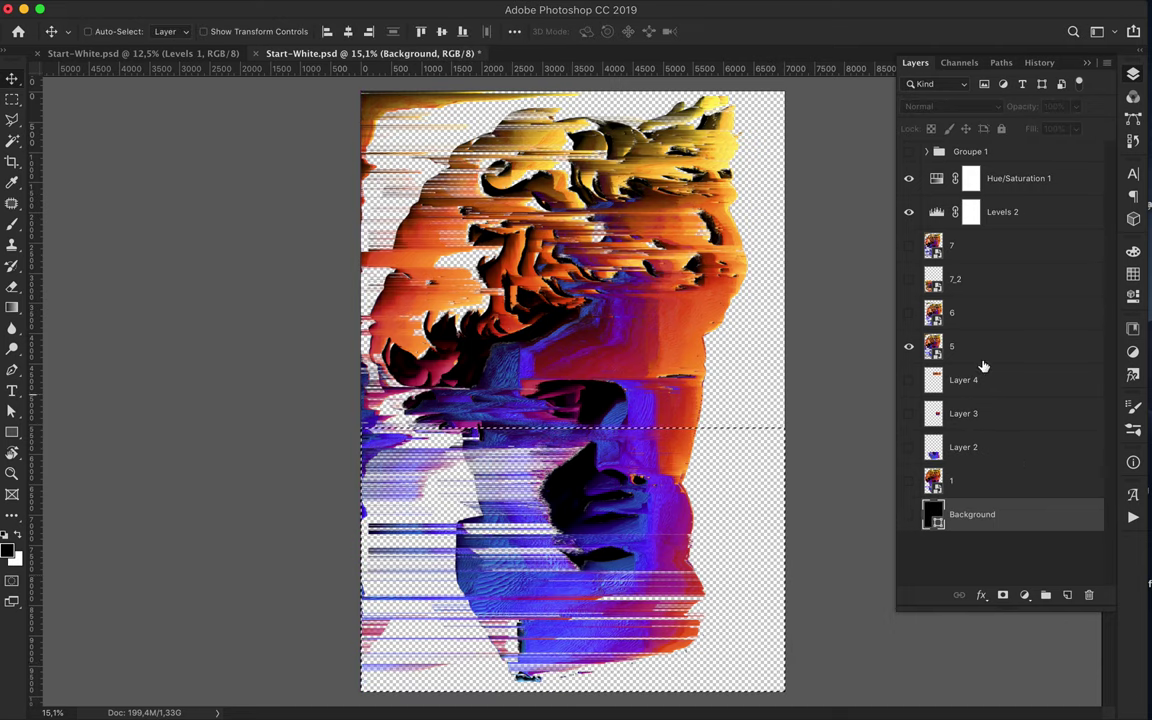
{"action": "left_click", "coordinate": [984, 346]}
{"action": "key", "text": "ctrl+j"}
{"action": "left_click", "coordinate": [909, 312]}
{"action": "left_click_drag", "start_coordinate": [627, 300], "coordinate": [643, 300]}
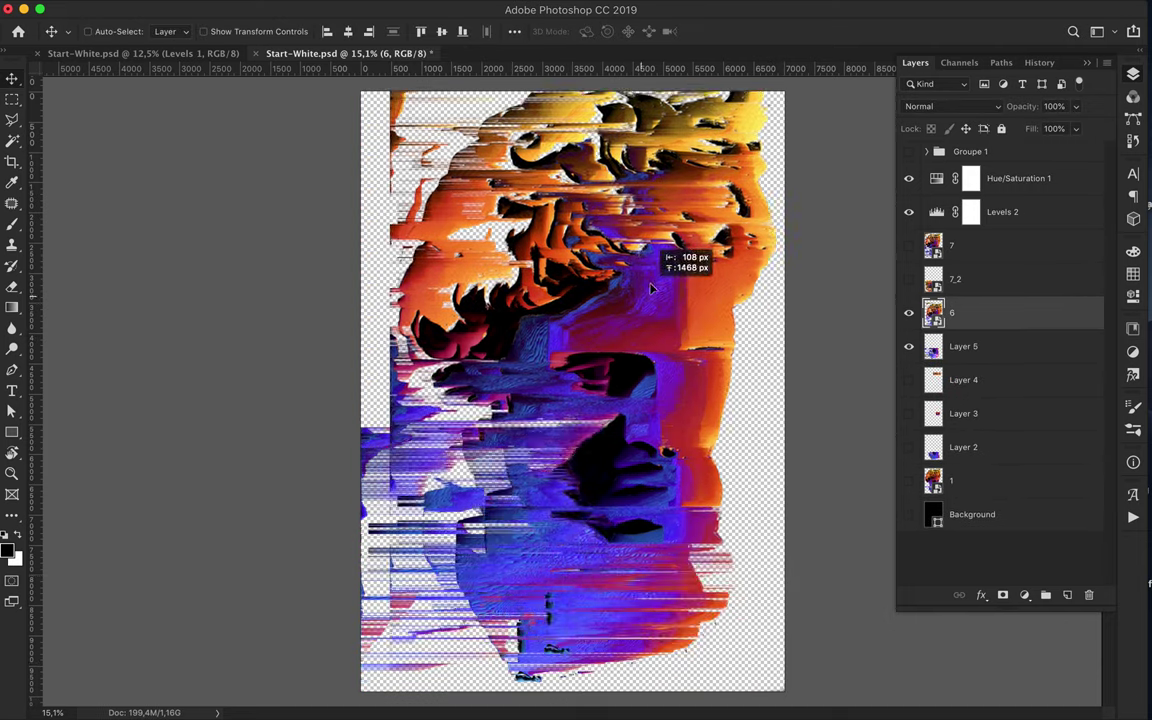
{"action": "key", "text": "Delete"}
Copy the lower area of layer 7 onto a new layer
{"action": "left_click", "coordinate": [909, 245]}
{"action": "left_click", "coordinate": [909, 312]}
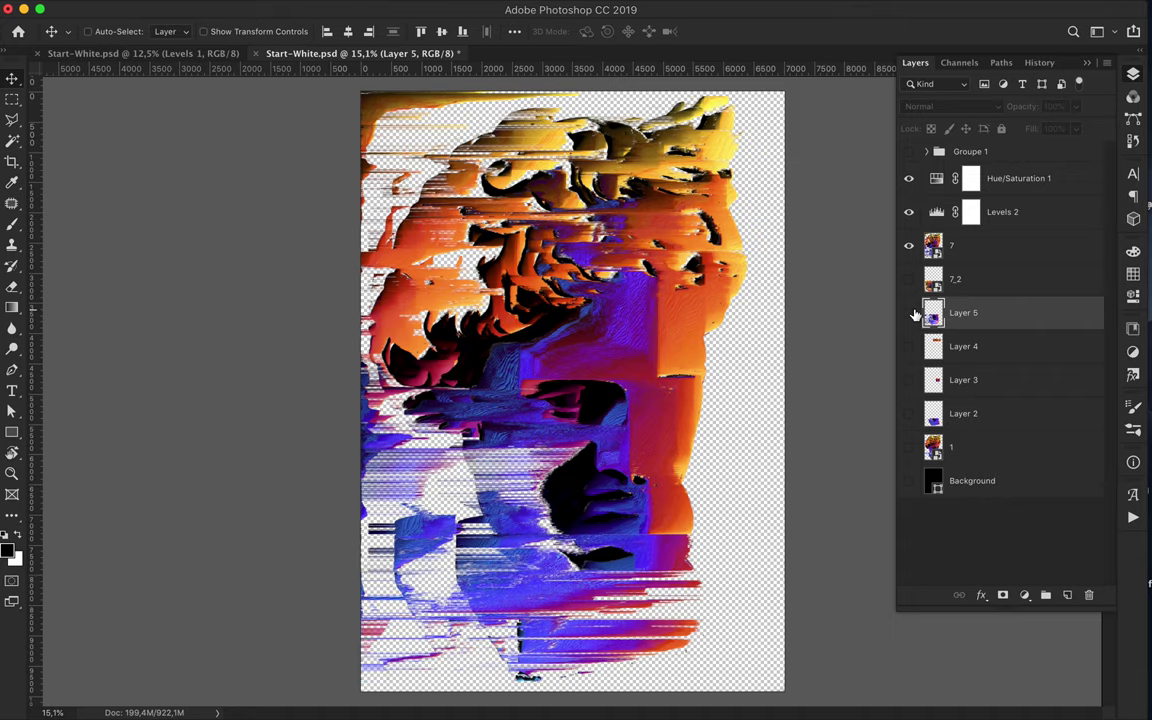
{"action": "key", "text": "m"}
{"action": "left_click_drag", "start_coordinate": [340, 411], "coordinate": [838, 710]}
{"action": "left_click", "coordinate": [1014, 252]}
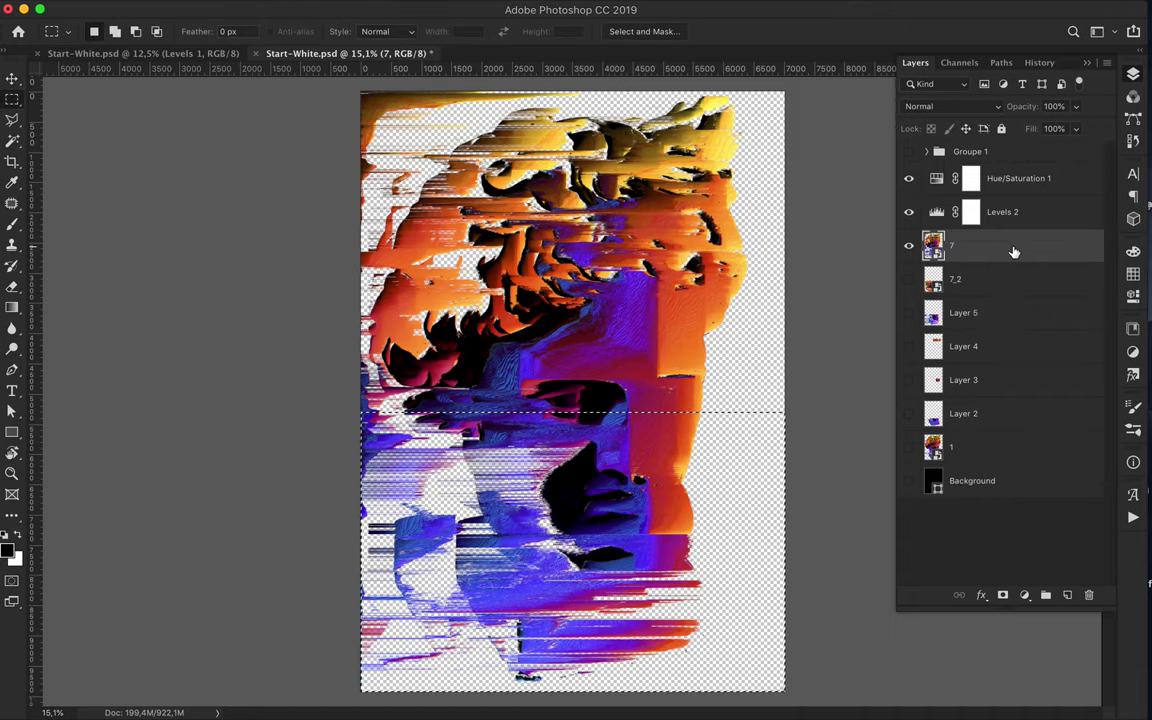
{"action": "key", "text": "ctrl+j"}
Show all slice layers, select them, and scale them together to about 87%
{"action": "left_click_drag", "start_coordinate": [909, 279], "coordinate": [909, 447]}
{"action": "key", "text": "v"}
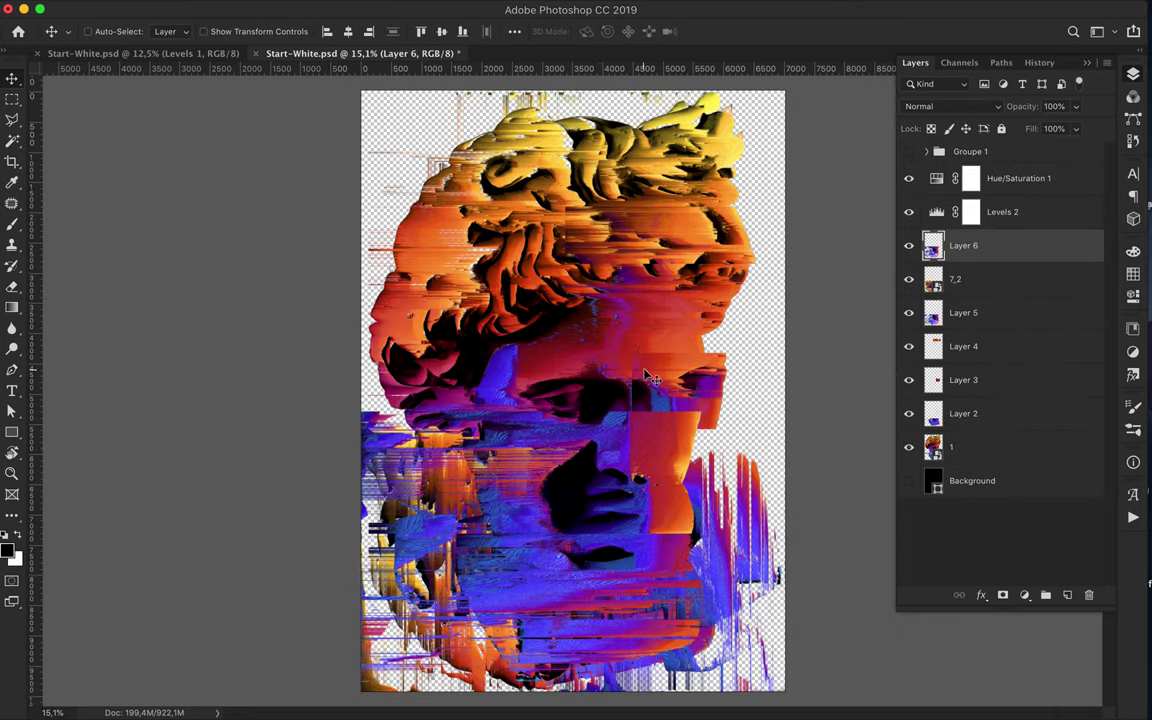
{"action": "left_click", "coordinate": [990, 445], "text": "shift"}
{"action": "key", "text": "ctrl+t"}
{"action": "left_click_drag", "start_coordinate": [573, 690], "coordinate": [573, 624]}
{"action": "left_click_drag", "start_coordinate": [573, 92], "coordinate": [573, 192]}
{"action": "key", "text": "Return"}
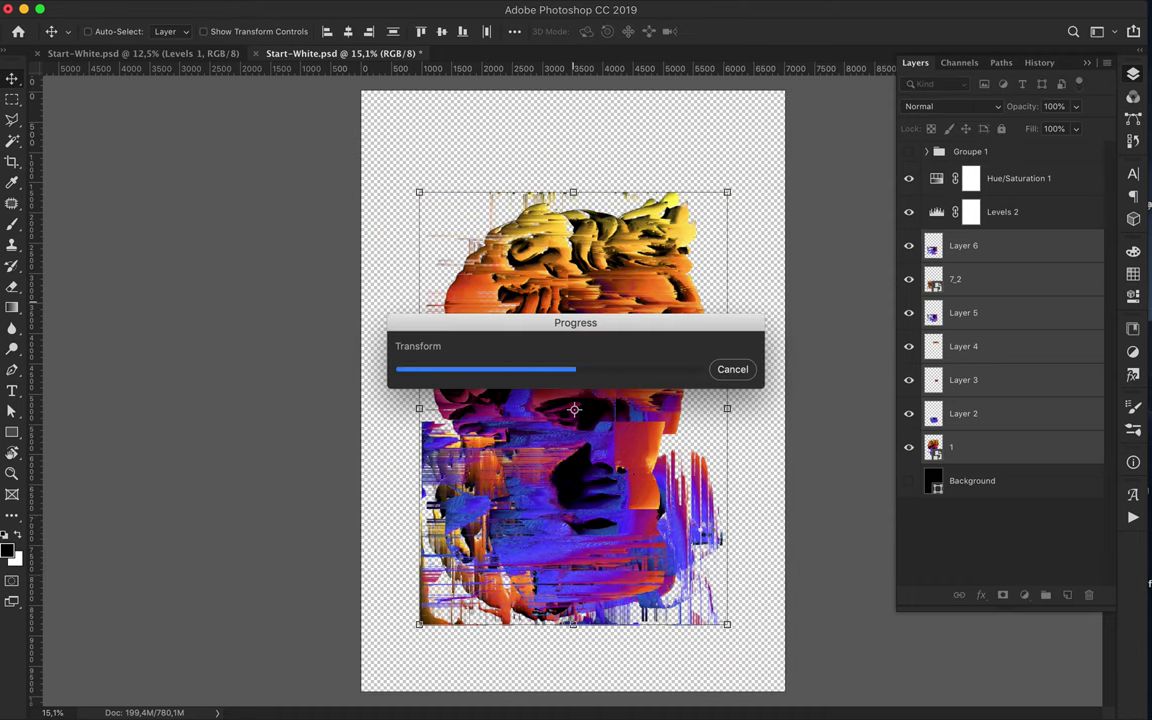
Push the orange strip slice right of the head and move the Layer 1 head up-left
{"action": "left_click", "coordinate": [963, 245]}
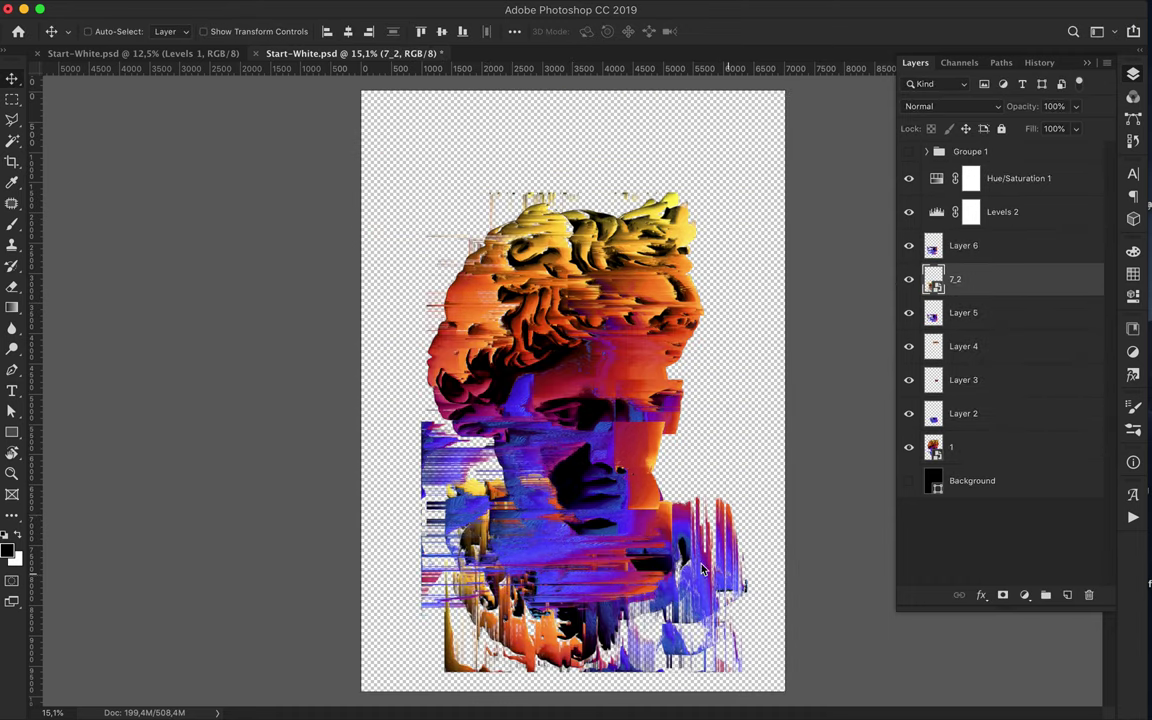
{"action": "left_click", "coordinate": [963, 379]}
{"action": "left_click_drag", "start_coordinate": [599, 308], "coordinate": [650, 300]}
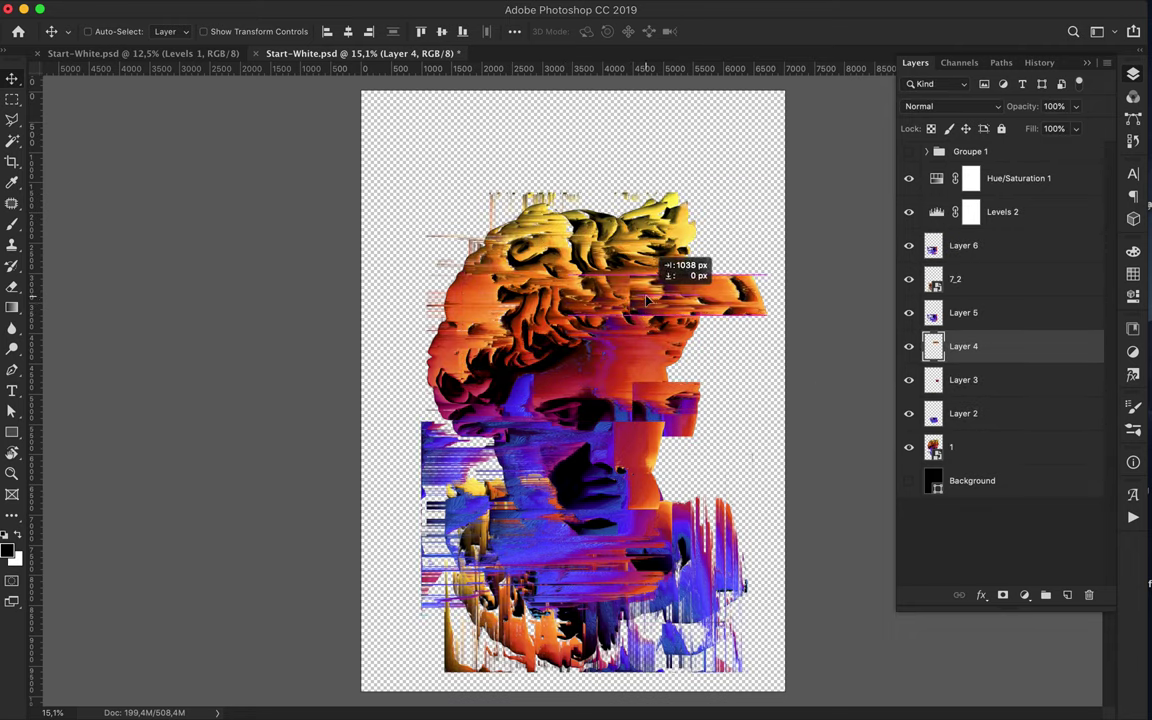
{"action": "left_click", "coordinate": [535, 203], "text": "ctrl"}
{"action": "left_click_drag", "start_coordinate": [535, 203], "coordinate": [493, 149]}
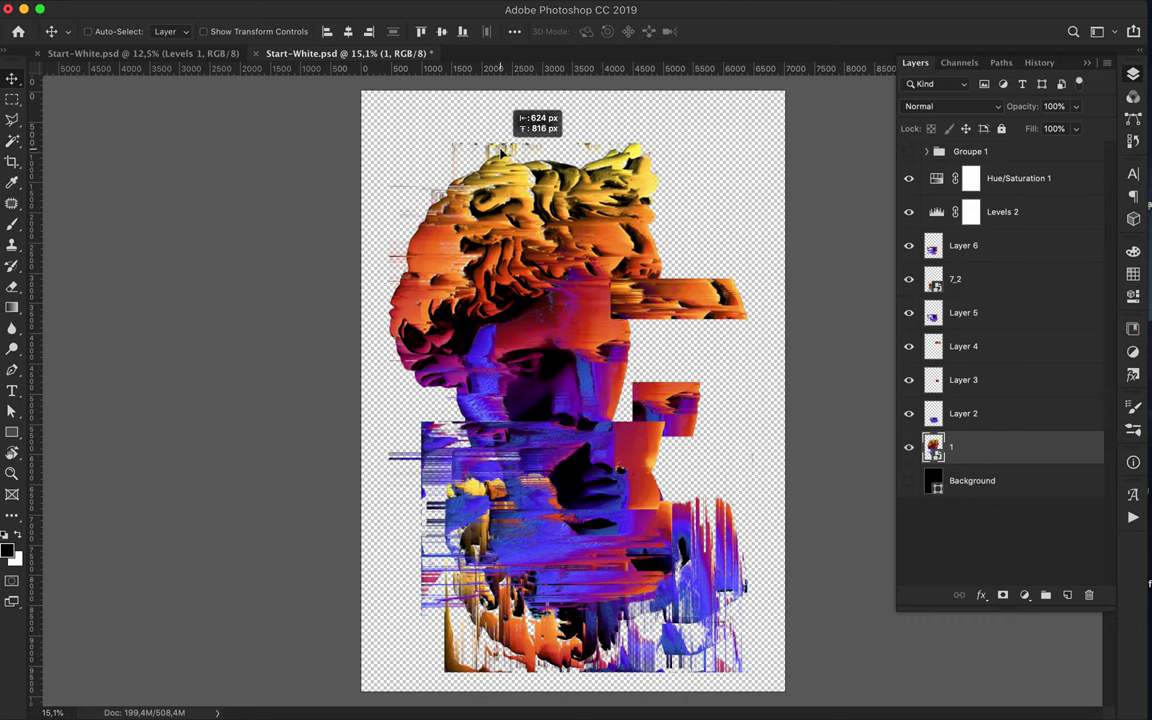
Duplicate Layer 6 and rotate the copy 90° into the upper right
{"action": "left_click", "coordinate": [1000, 245]}
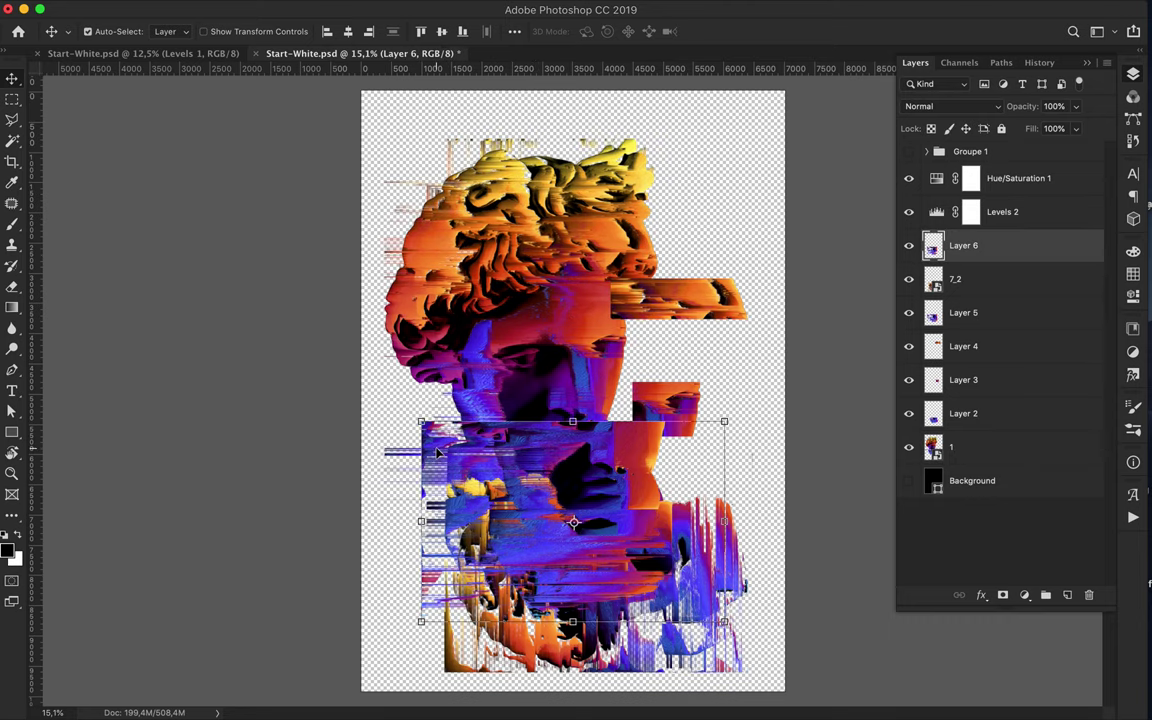
{"action": "key", "text": "ctrl+j"}
{"action": "key", "text": "ctrl+t"}
{"action": "mouse_move", "coordinate": [740, 600]}
{"action": "left_mouse_down"}
{"action": "mouse_move", "coordinate": [674, 386]}
{"action": "mouse_move", "coordinate": [731, 293]}
{"action": "left_mouse_up"}
{"action": "key", "text": "Return"}
Move Layer 6 copy and Layer 4 lower in the stack, then delete Layer 6
{"action": "mouse_move", "coordinate": [1003, 257]}
{"action": "left_mouse_down"}
{"action": "mouse_move", "coordinate": [1003, 483]}
{"action": "mouse_move", "coordinate": [960, 413]}
{"action": "left_mouse_up"}
{"action": "mouse_move", "coordinate": [960, 346]}
{"action": "left_mouse_down"}
{"action": "mouse_move", "coordinate": [960, 420]}
{"action": "mouse_move", "coordinate": [1003, 453]}
{"action": "left_mouse_up"}
{"action": "left_click", "coordinate": [963, 245]}
{"action": "left_click_drag", "start_coordinate": [533, 477], "coordinate": [533, 367]}
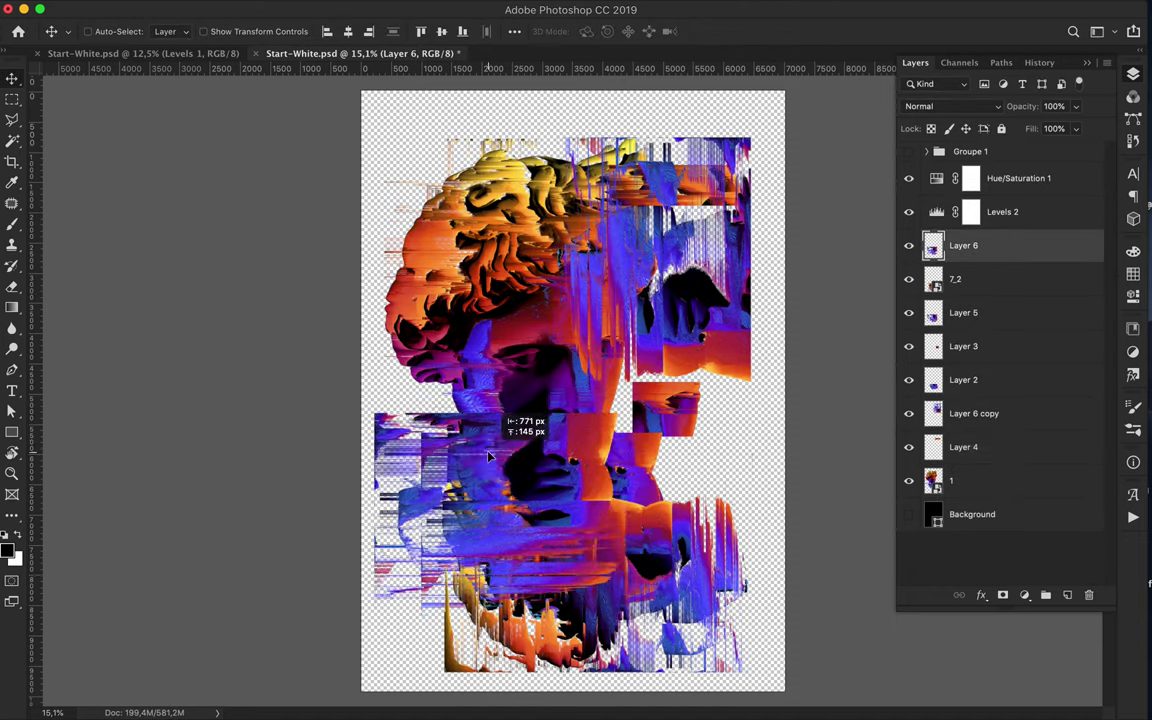
{"action": "key", "text": "ctrl+t"}
{"action": "mouse_move", "coordinate": [592, 411]}
{"action": "left_mouse_down"}
{"action": "mouse_move", "coordinate": [576, 417]}
{"action": "mouse_move", "coordinate": [552, 318]}
{"action": "left_mouse_up"}
{"action": "key", "text": "Delete"}
Shift the 7_2 slice up-right, raise the Layer 5 slice, and place it below Layer 3
{"action": "left_click_drag", "start_coordinate": [613, 536], "coordinate": [623, 503]}
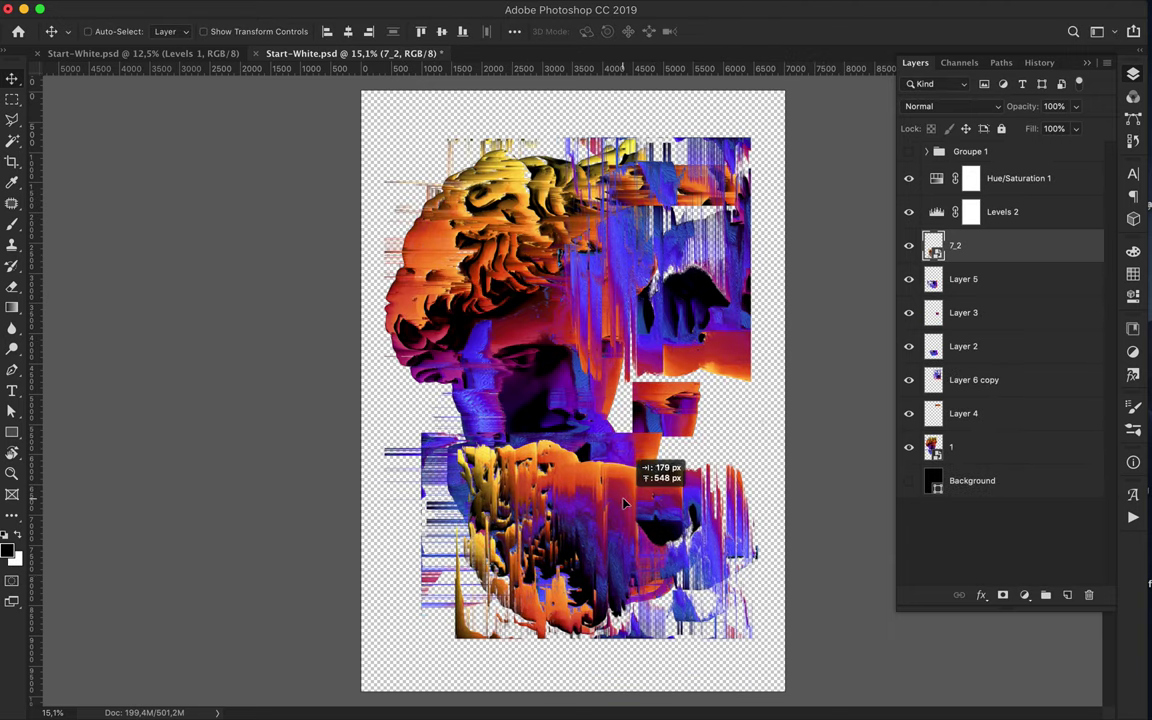
{"action": "left_click", "coordinate": [440, 445]}
{"action": "key", "text": "ctrl+t"}
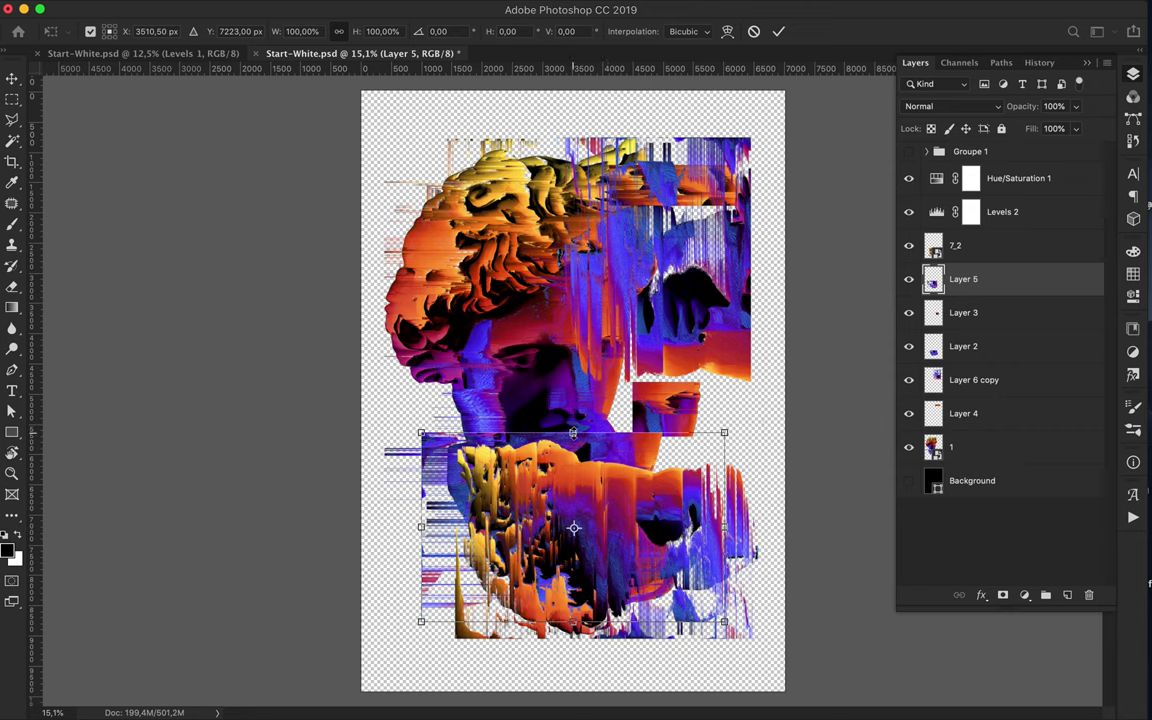
{"action": "left_click_drag", "start_coordinate": [470, 520], "coordinate": [450, 440]}
{"action": "key", "text": "Return"}
{"action": "left_click_drag", "start_coordinate": [963, 279], "coordinate": [1018, 337]}
Delete Layer 3 and show the black Background and the Groupe 1 poster typography
{"action": "key", "text": "alt+bracketright"}
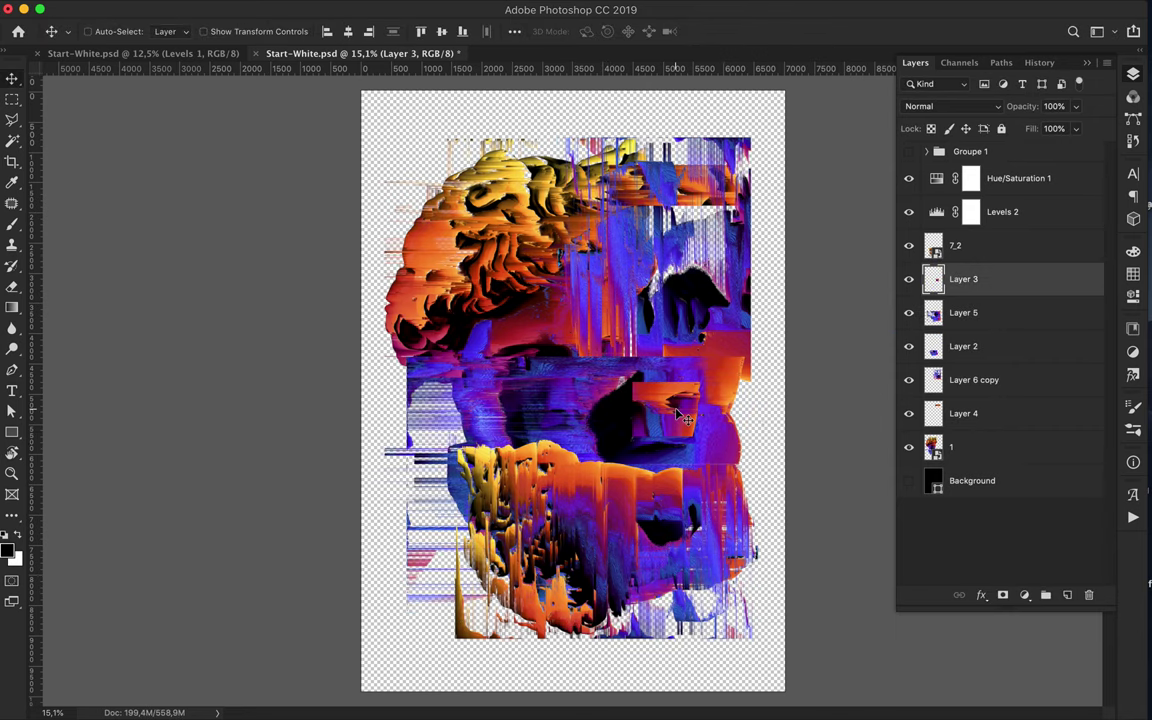
{"action": "key", "text": "Delete"}
{"action": "left_click", "coordinate": [909, 447]}
{"action": "left_click", "coordinate": [909, 151]}
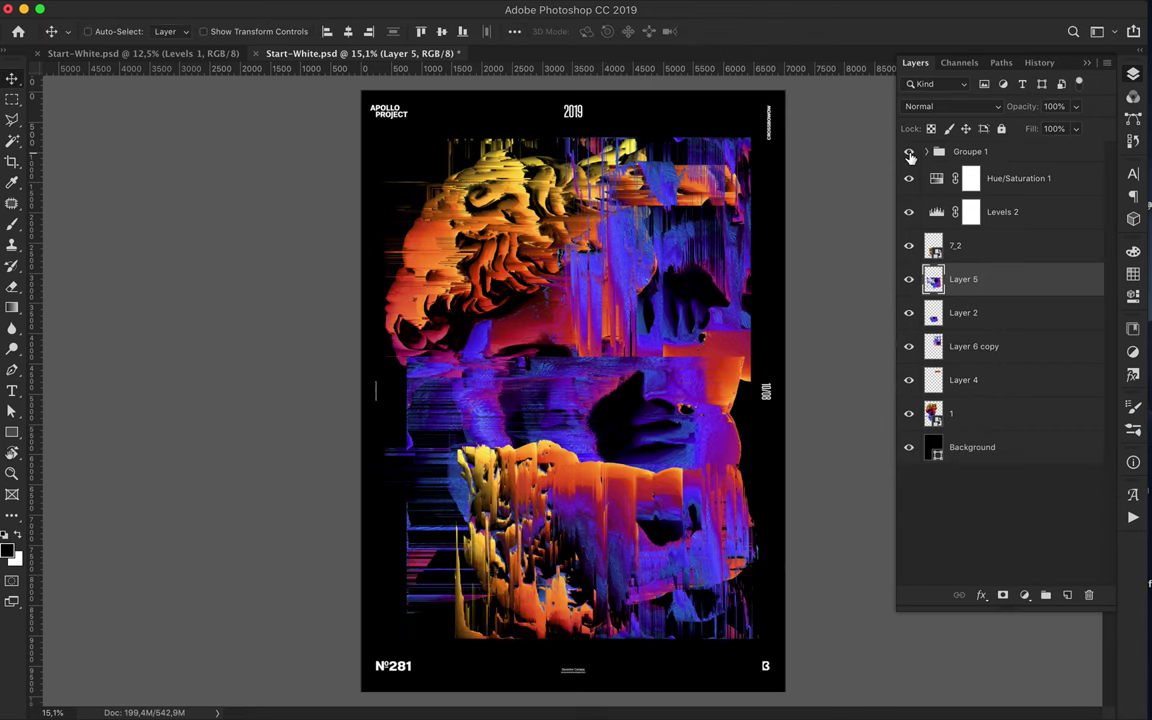